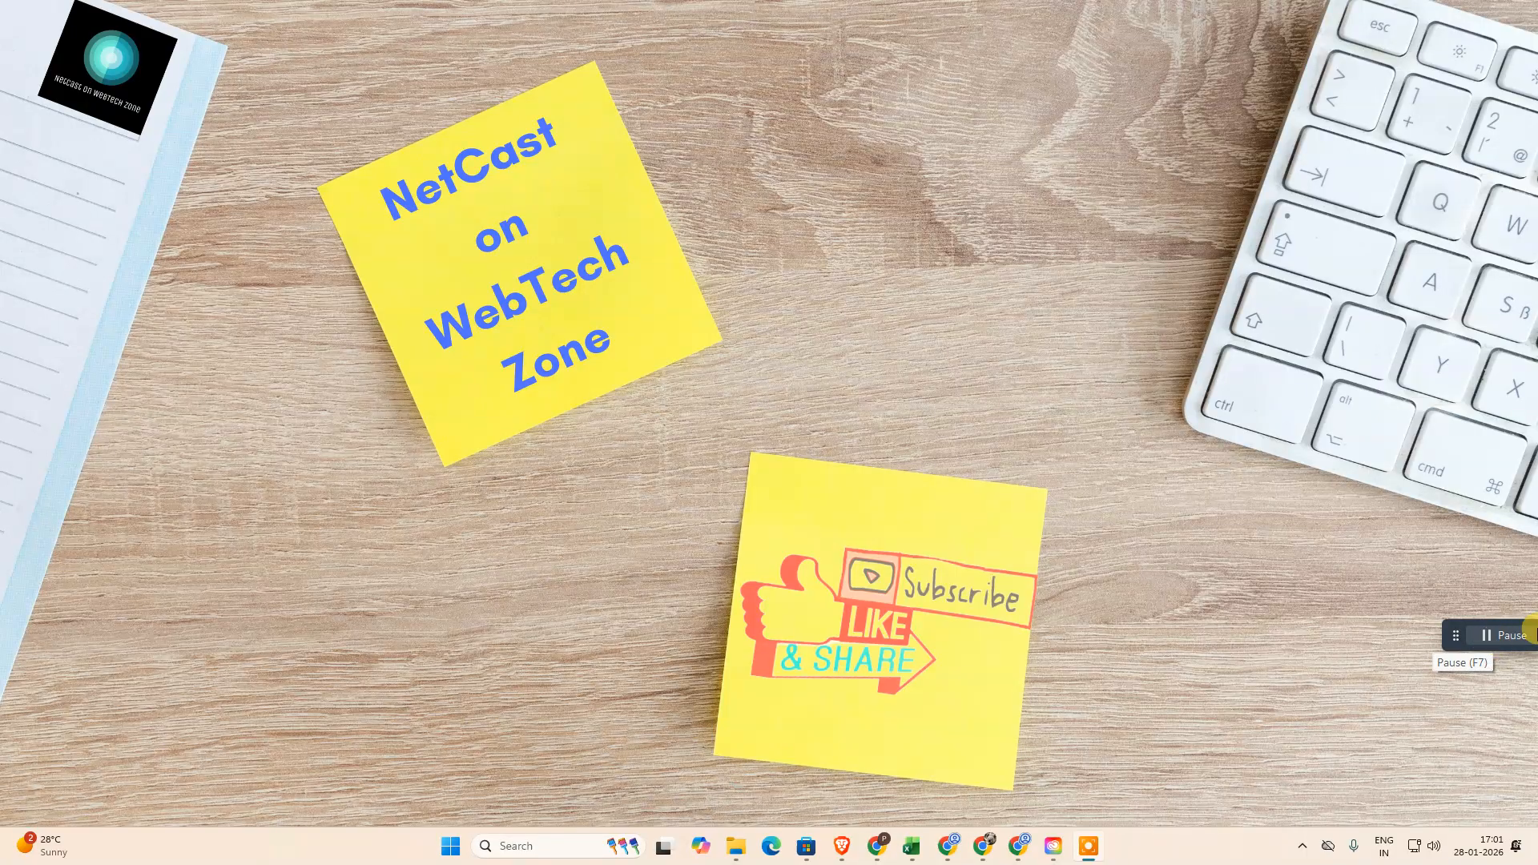
- Create a new blank Presentation design
click(1530, 629)
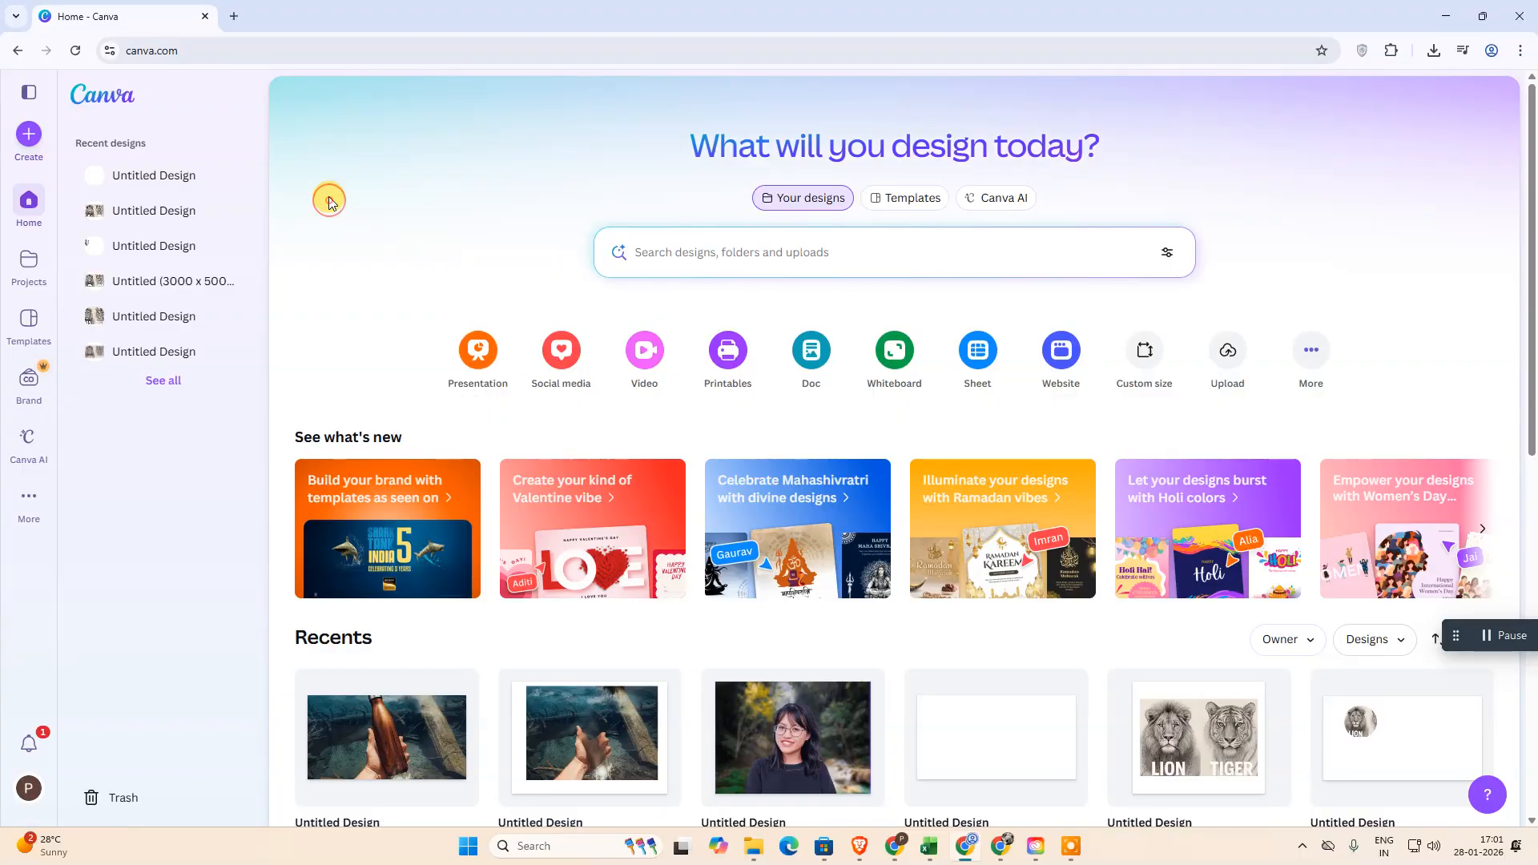
click(32, 136)
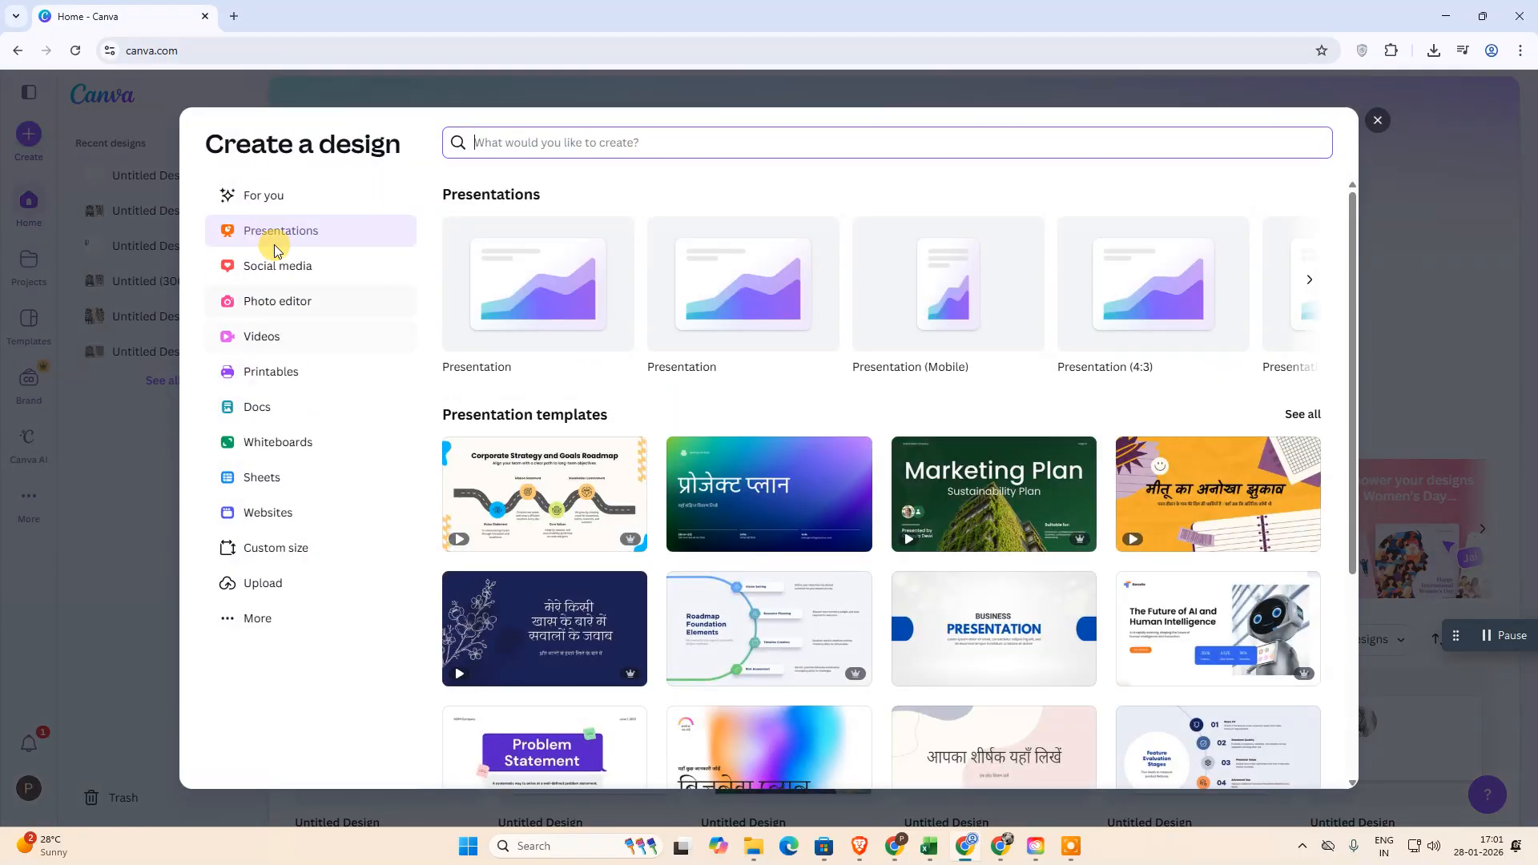
click(564, 281)
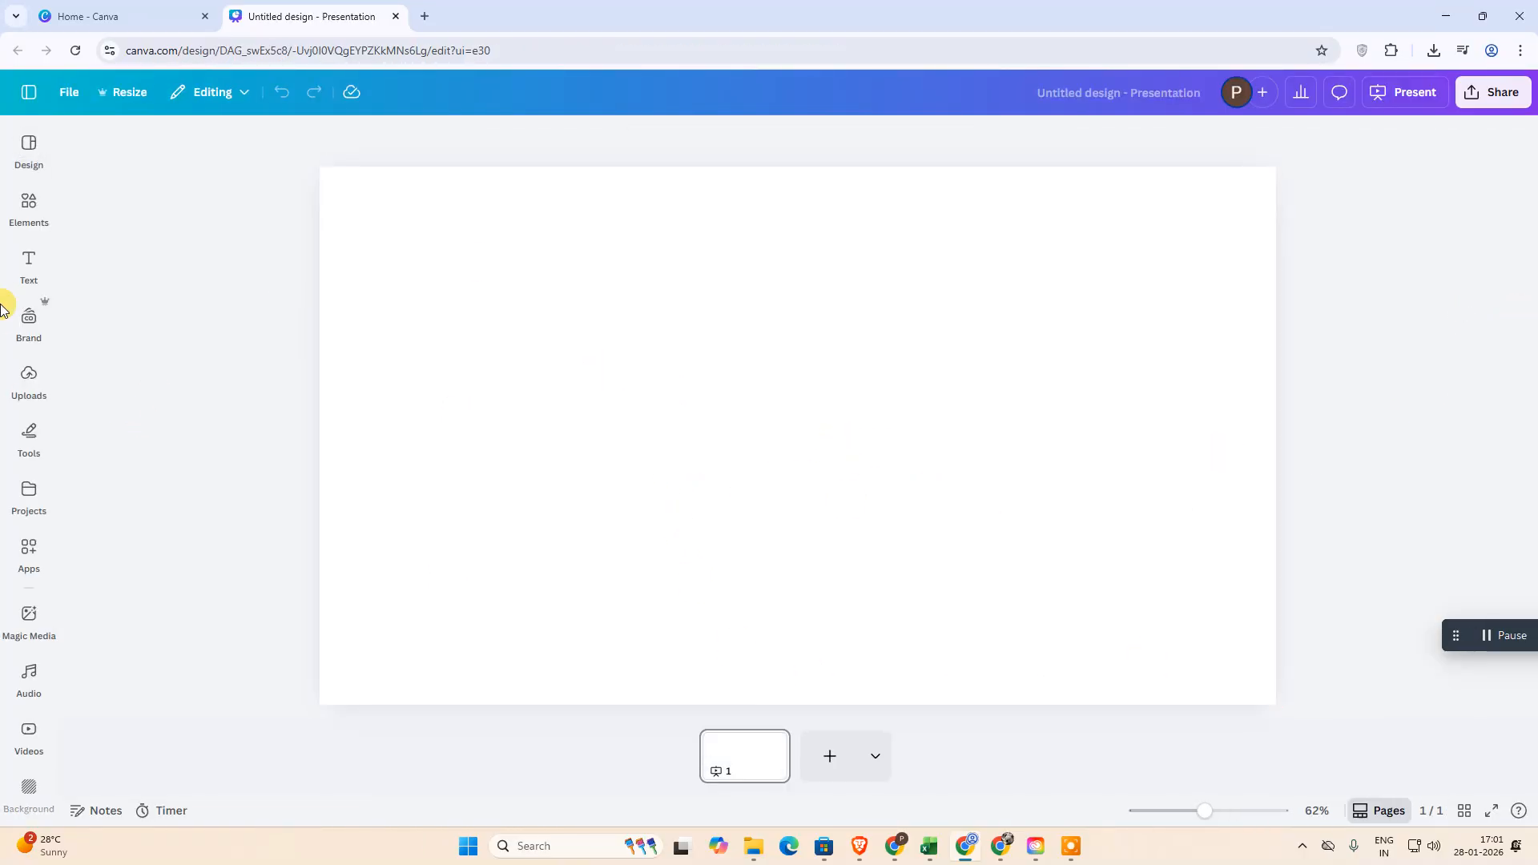
click(28, 536)
click(26, 393)
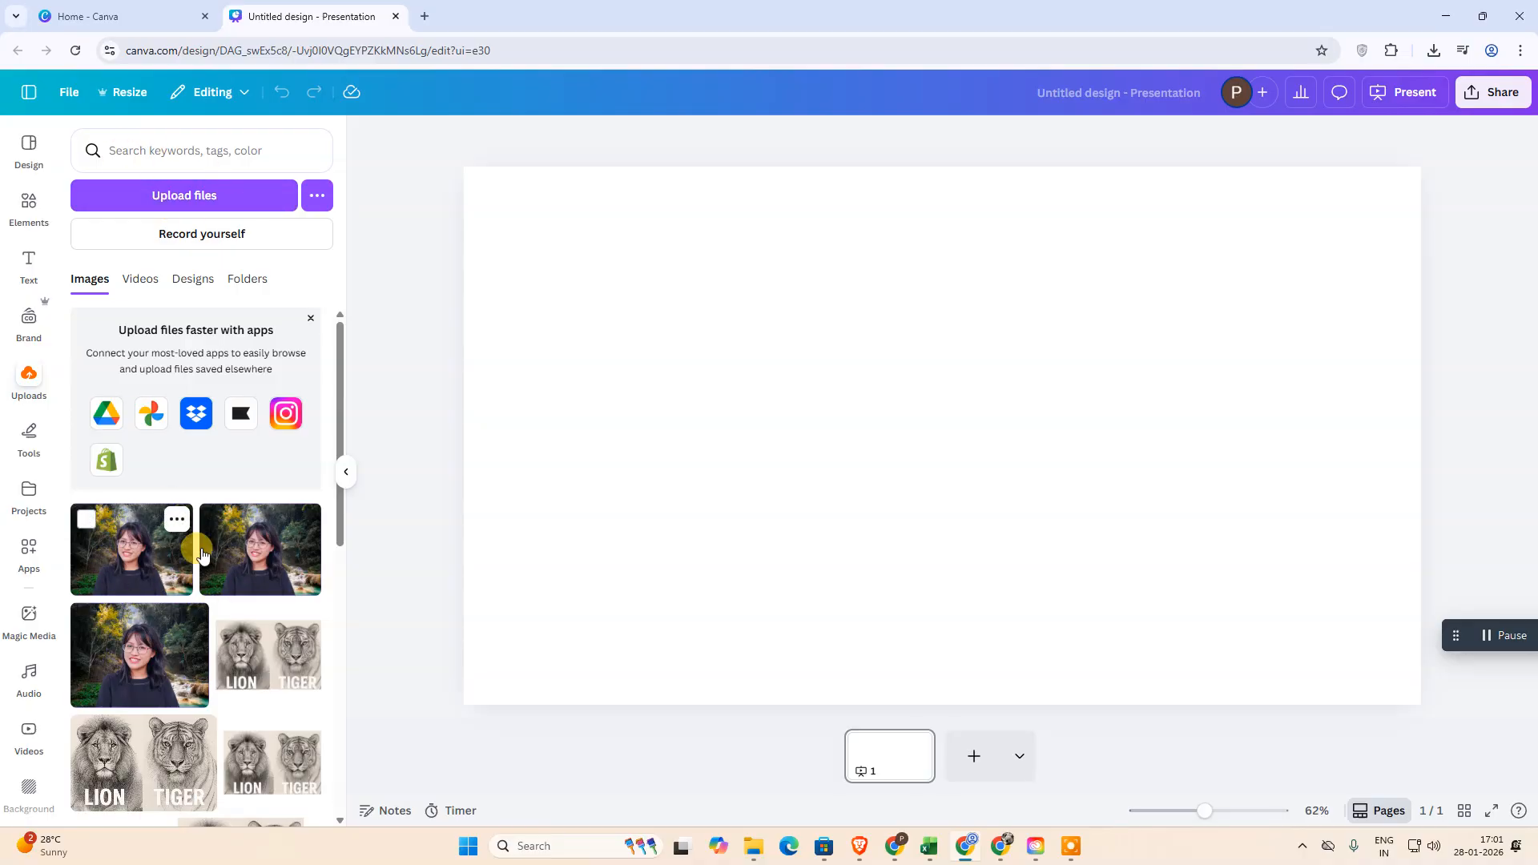
click(158, 569)
click(539, 415)
click(964, 489)
key(Delete)
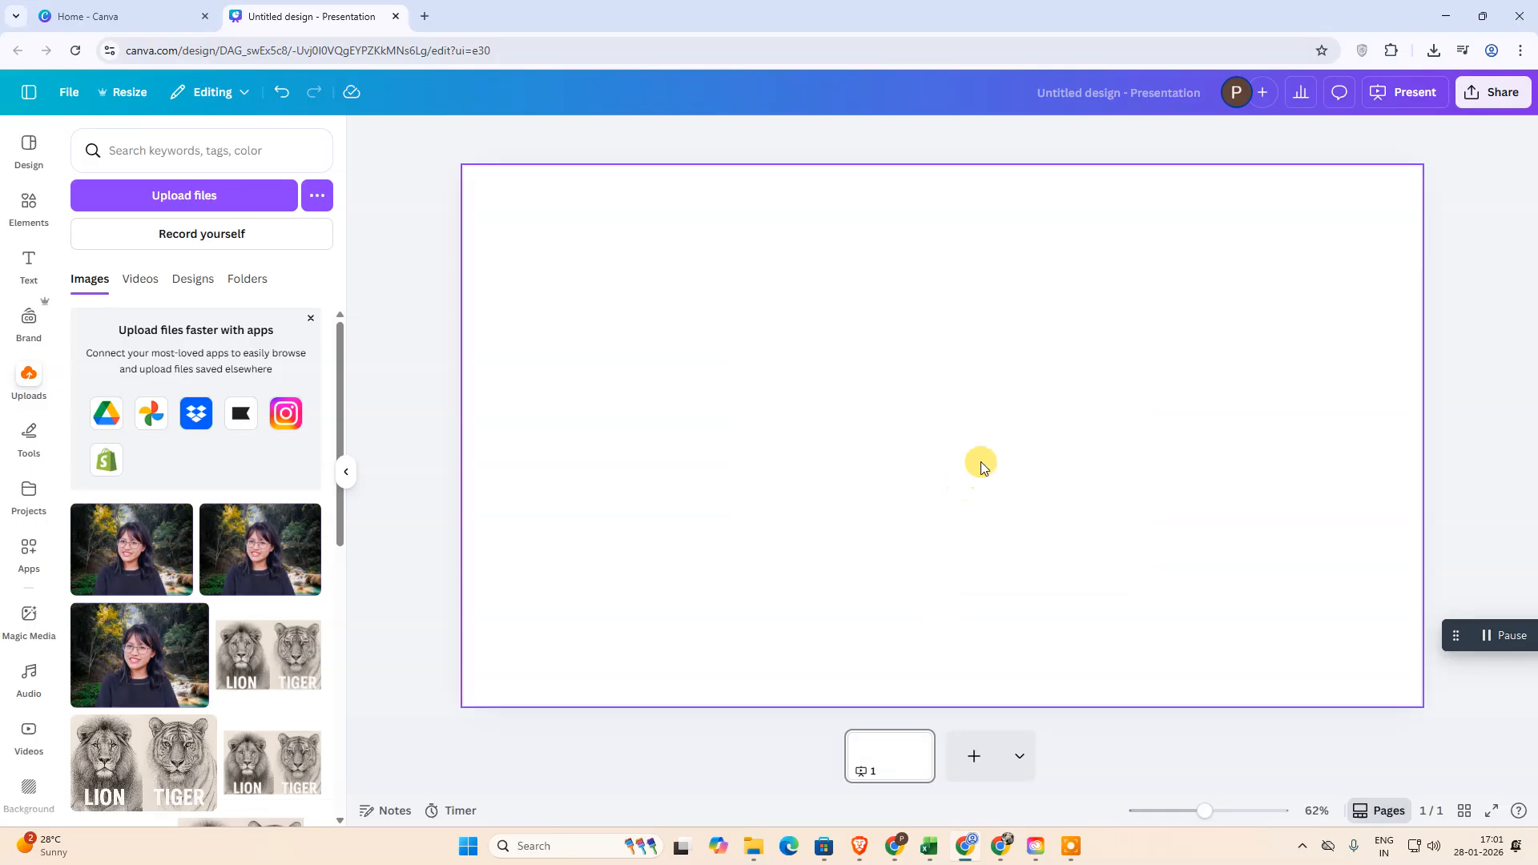
- Add the recently used photo of a hand holding a wooden bottle, enlarge it and centre it on the page
click(28, 218)
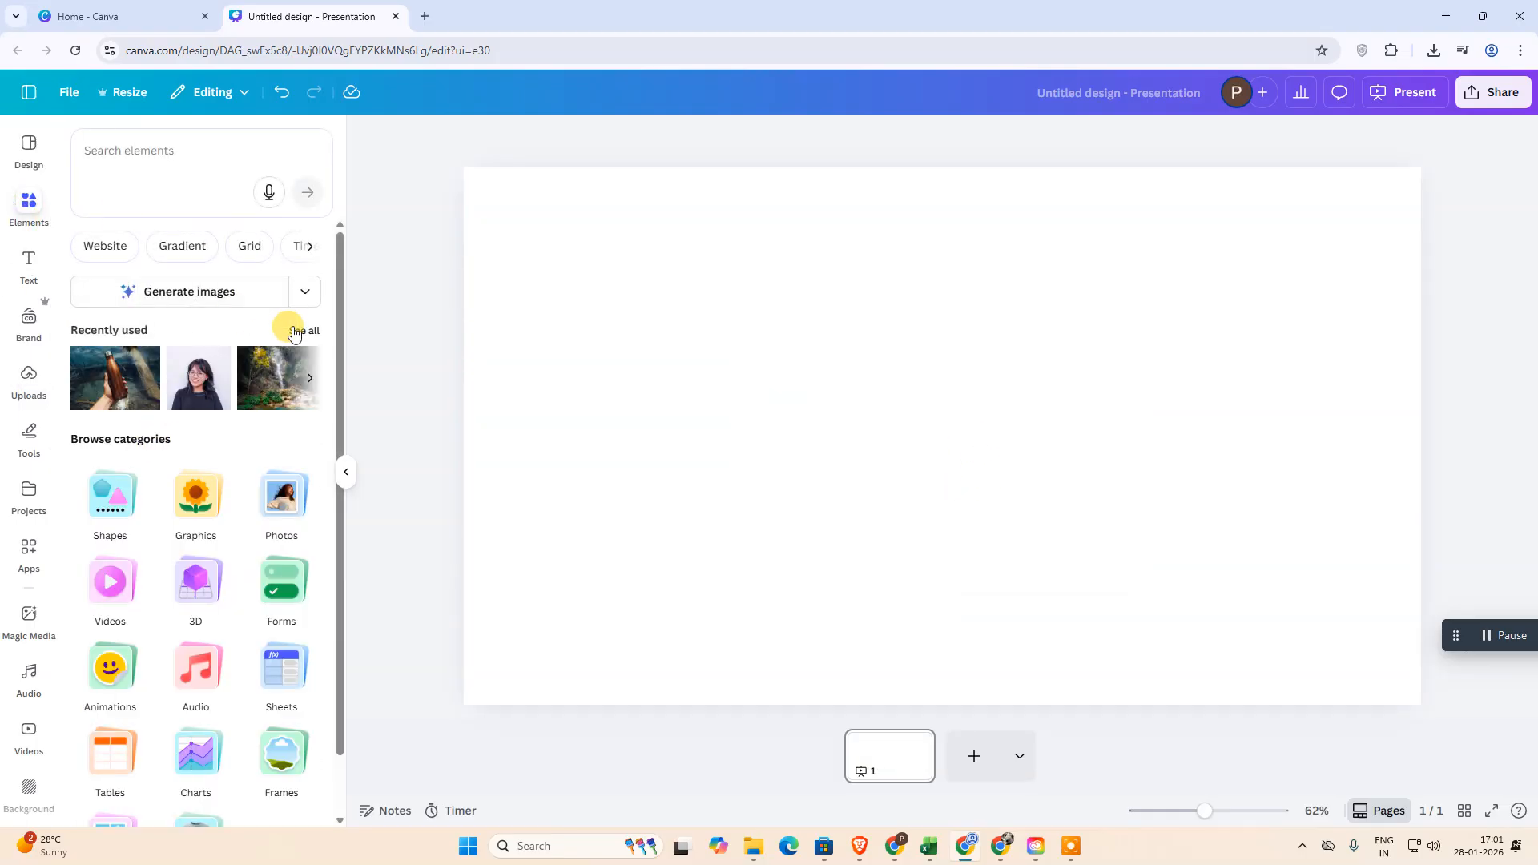
click(298, 331)
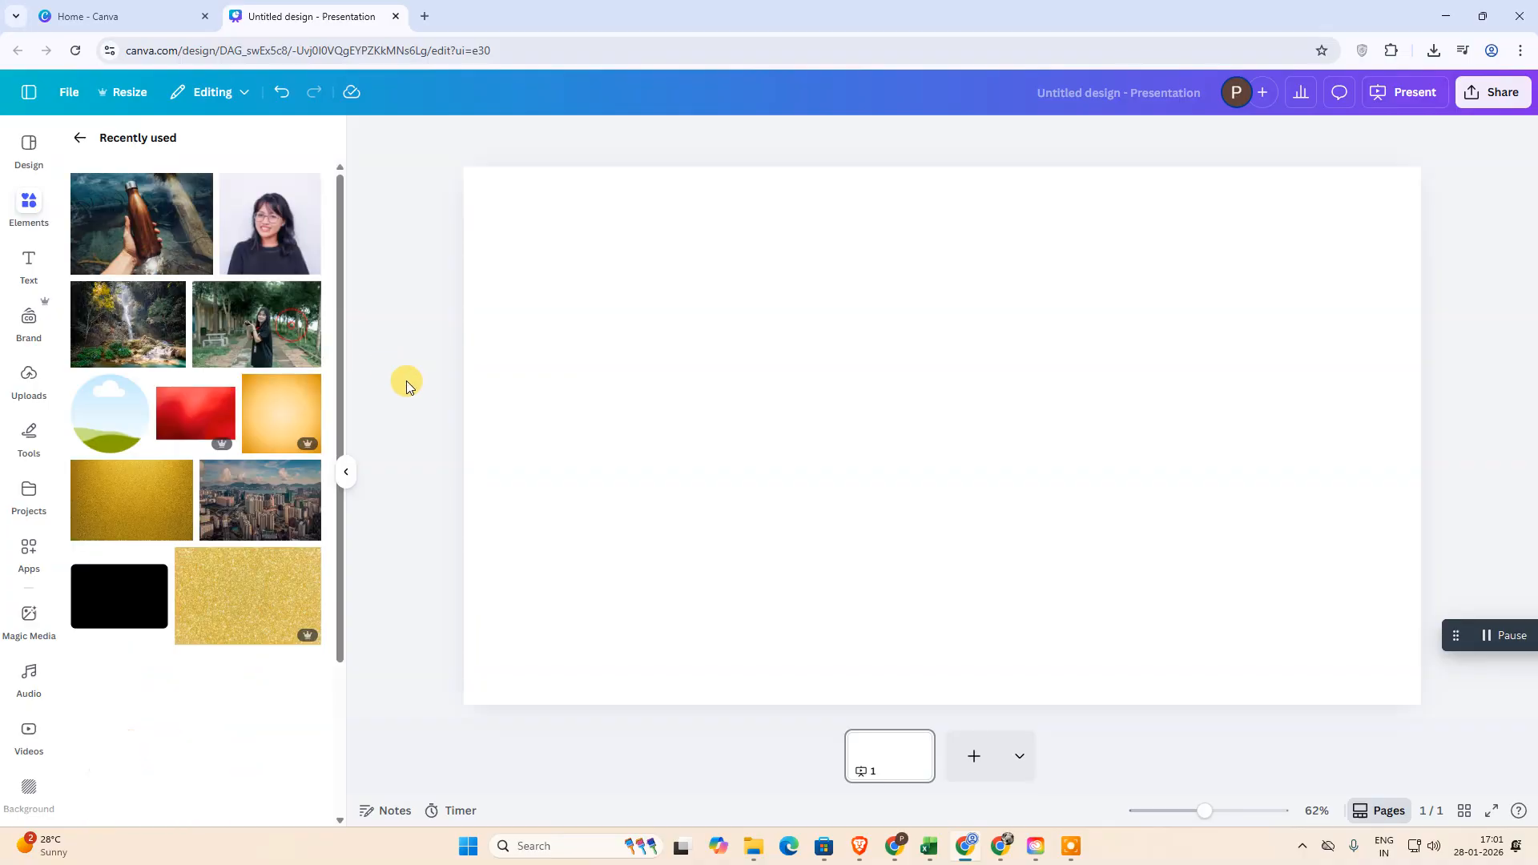
click(102, 250)
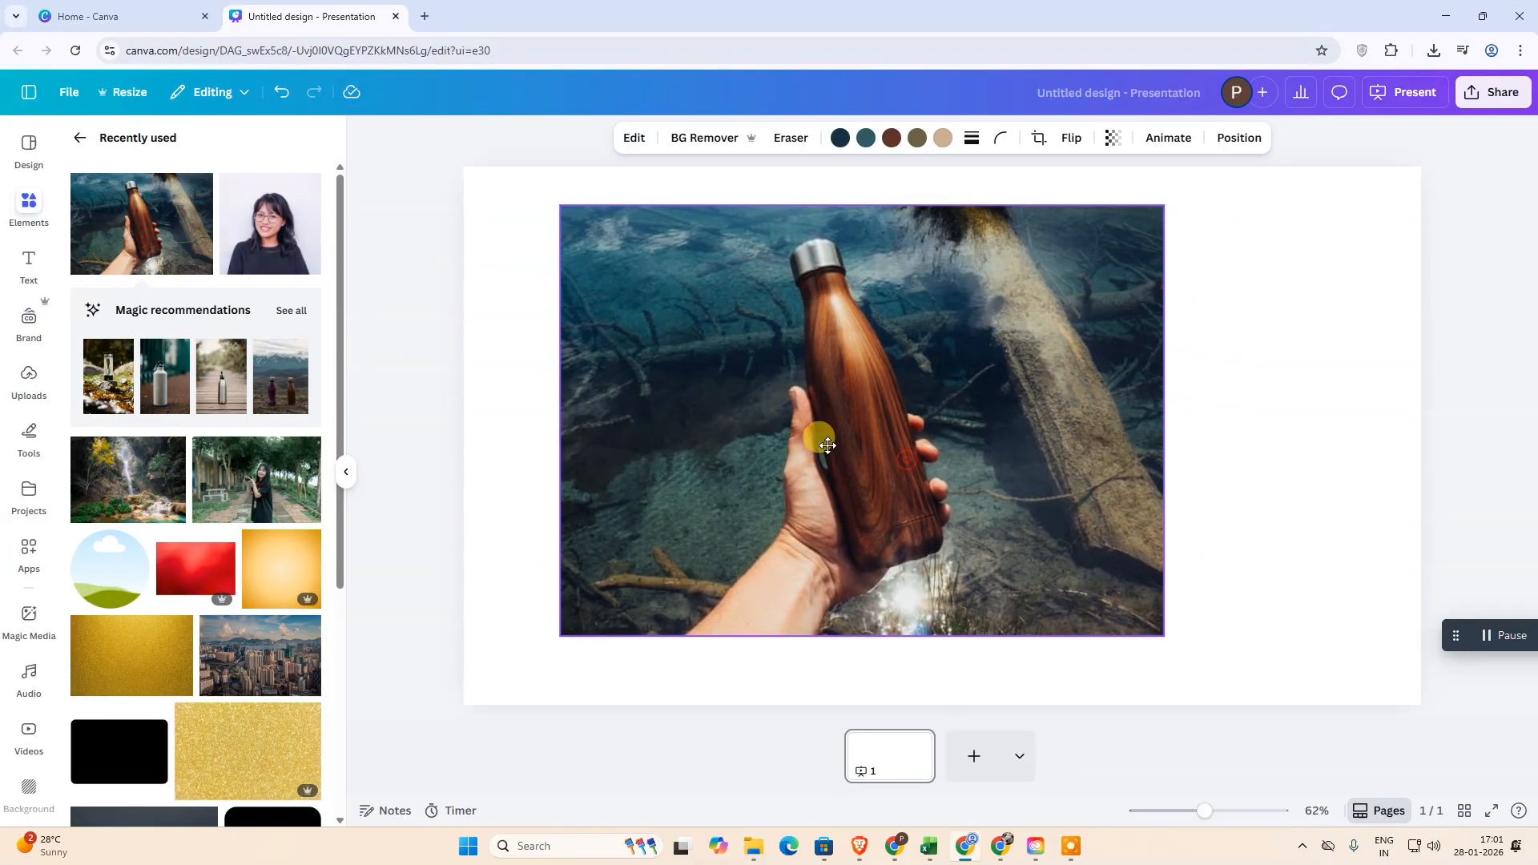
drag(931, 367, 989, 389)
drag(1236, 638, 1349, 669)
drag(1168, 518, 1123, 491)
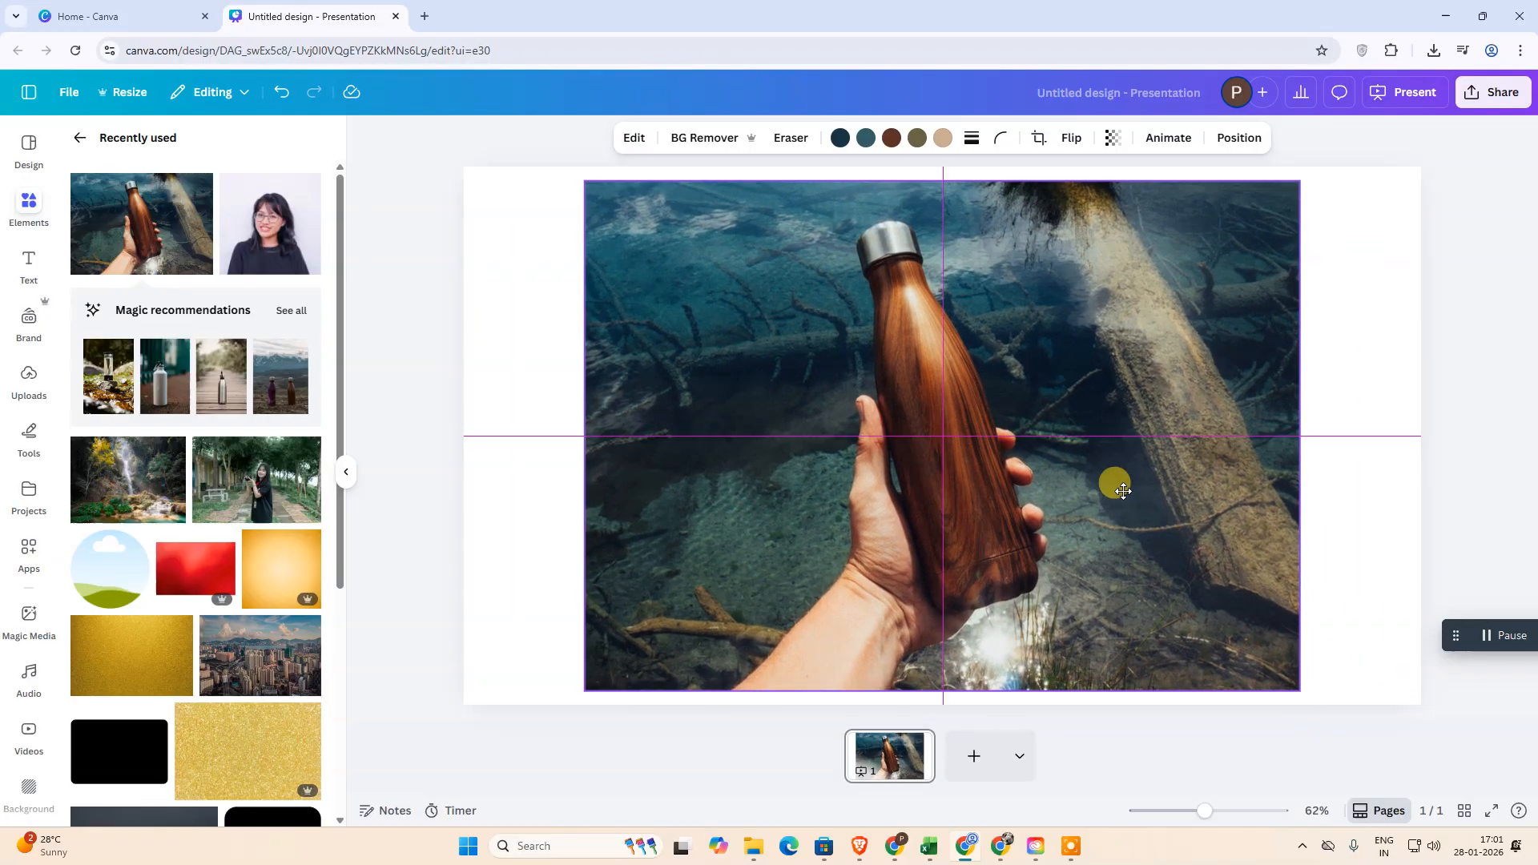
click(470, 364)
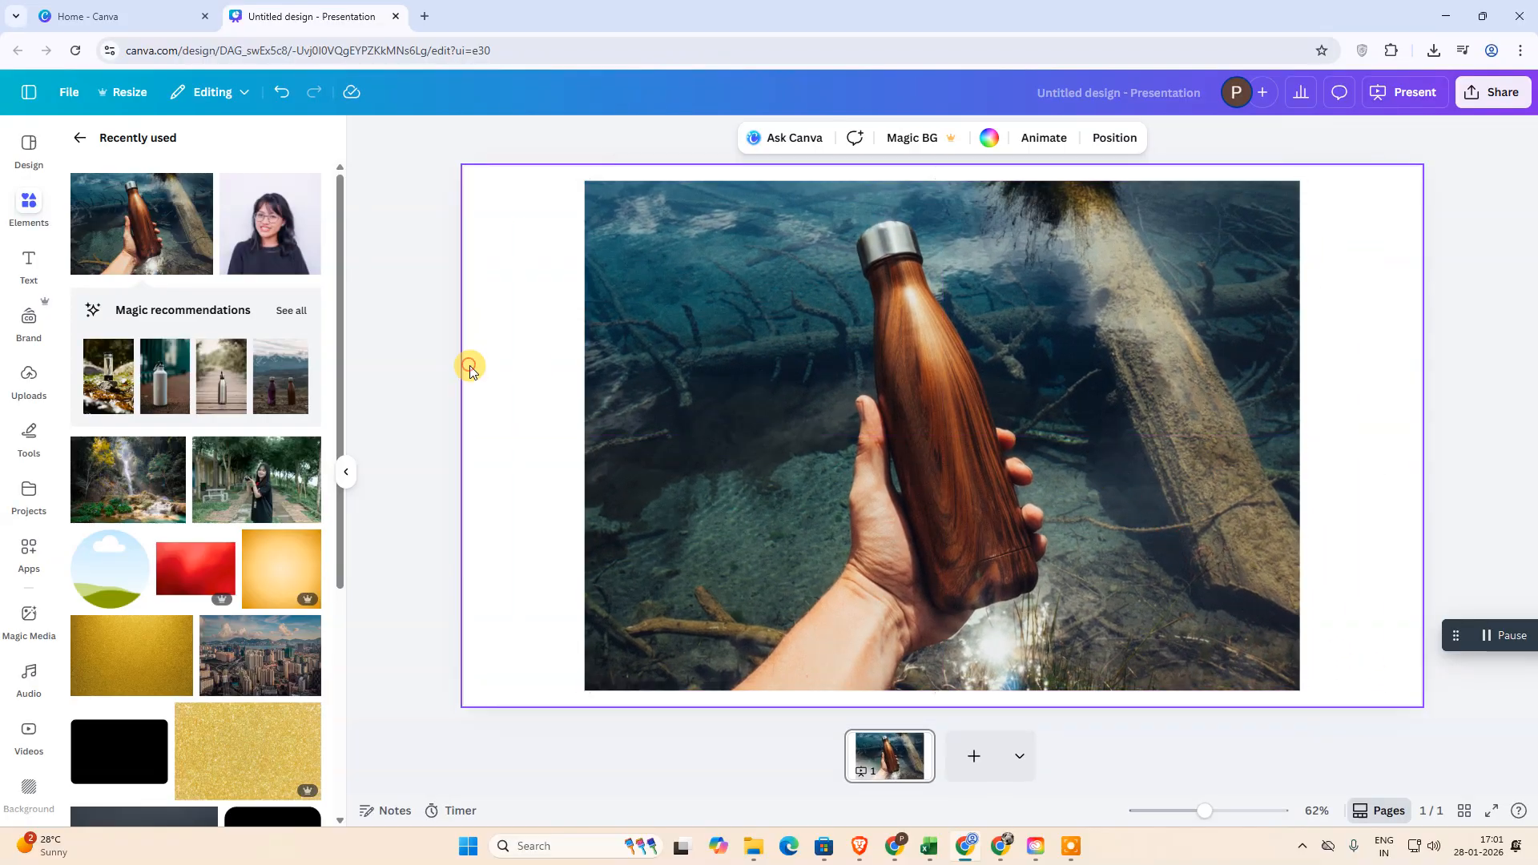
- Separate the bottle from the photo with Magic Grab, keeping it in its original position
click(75, 142)
click(932, 362)
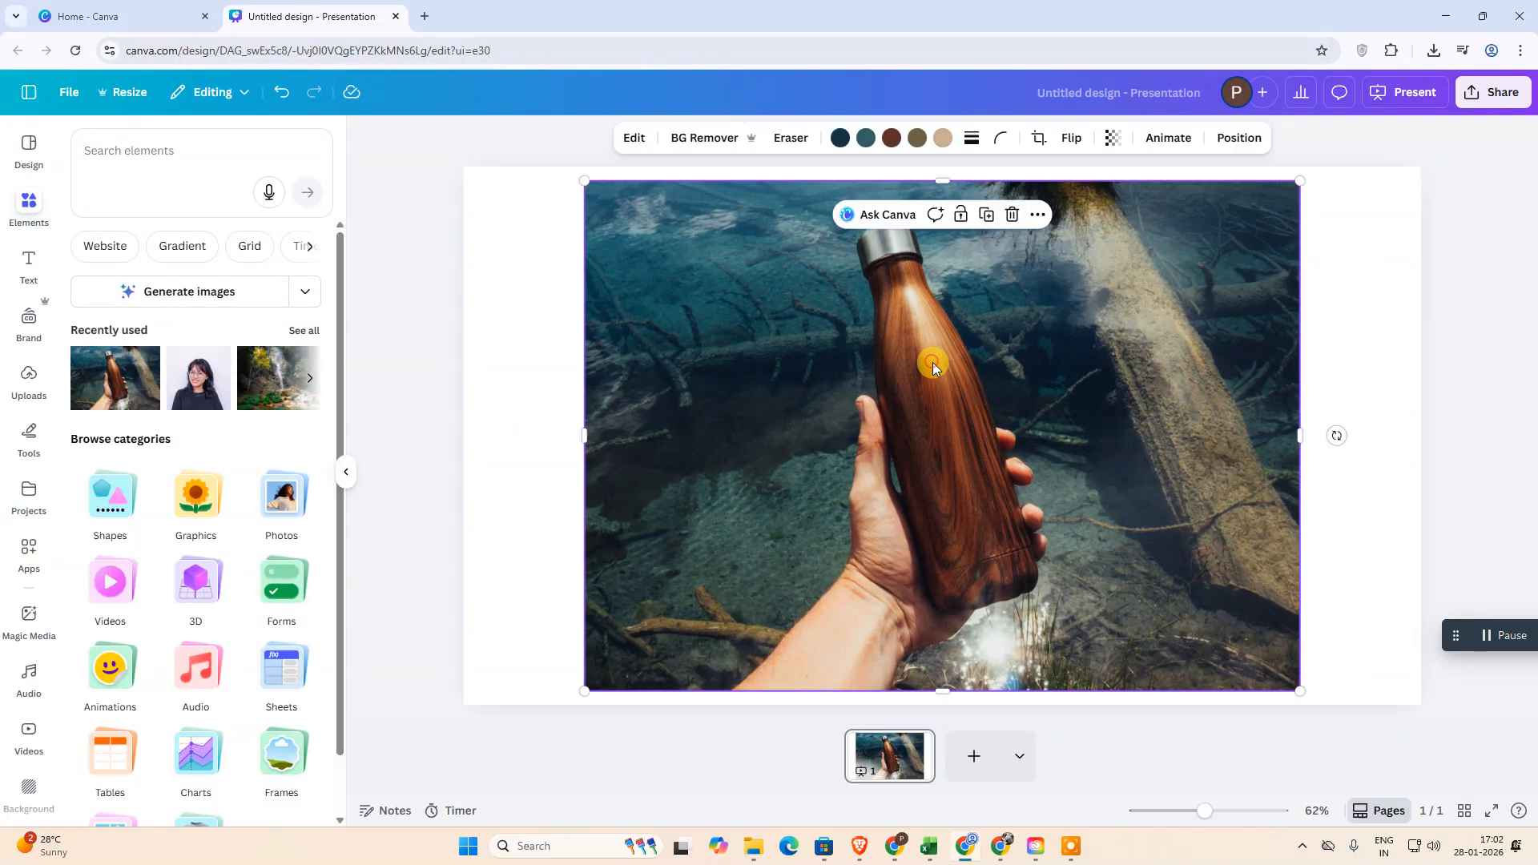
click(635, 139)
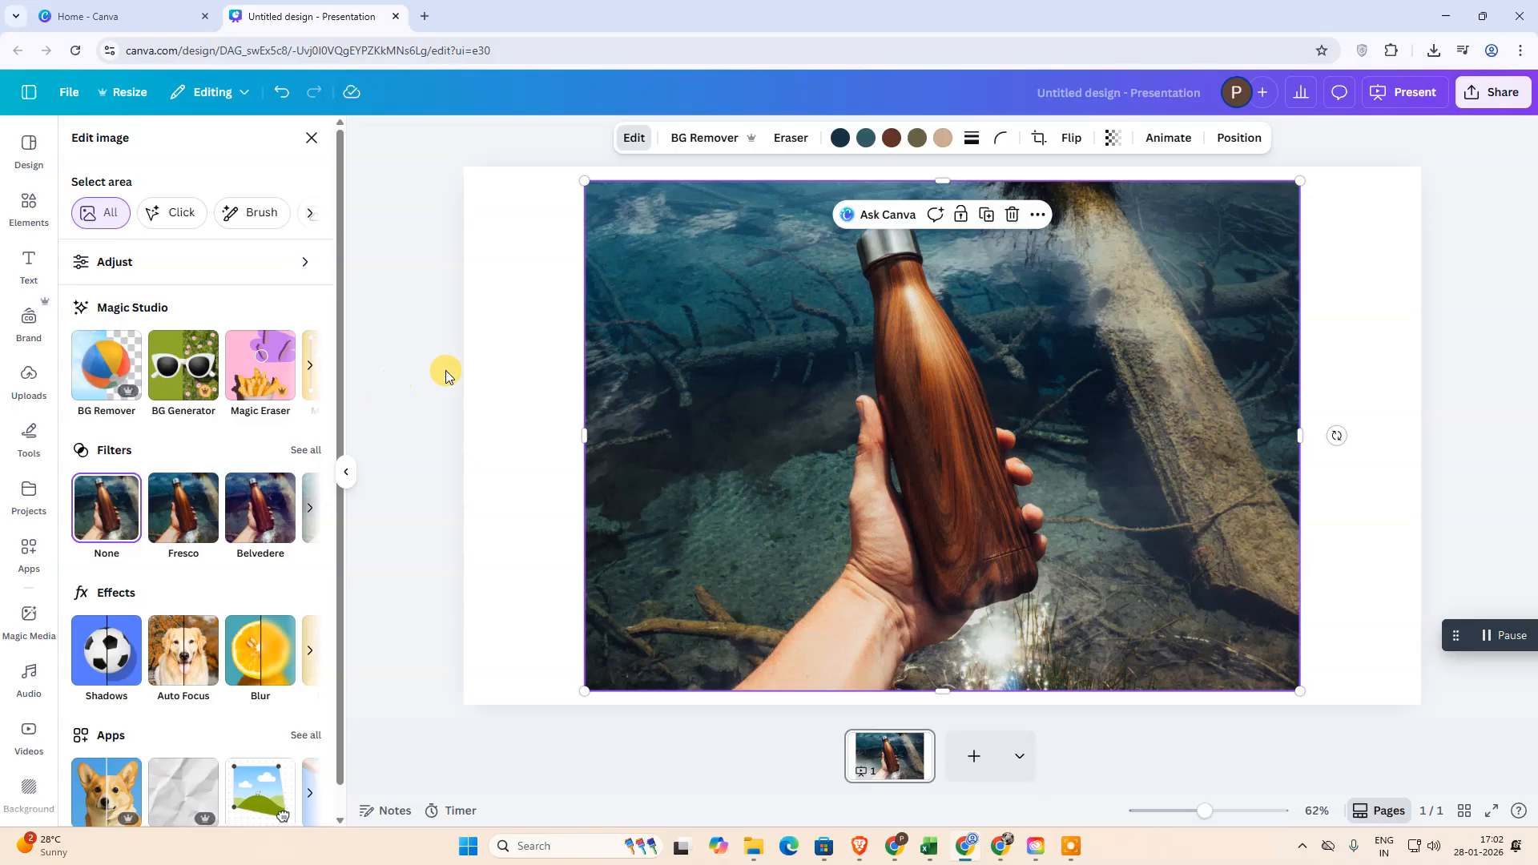
click(506, 321)
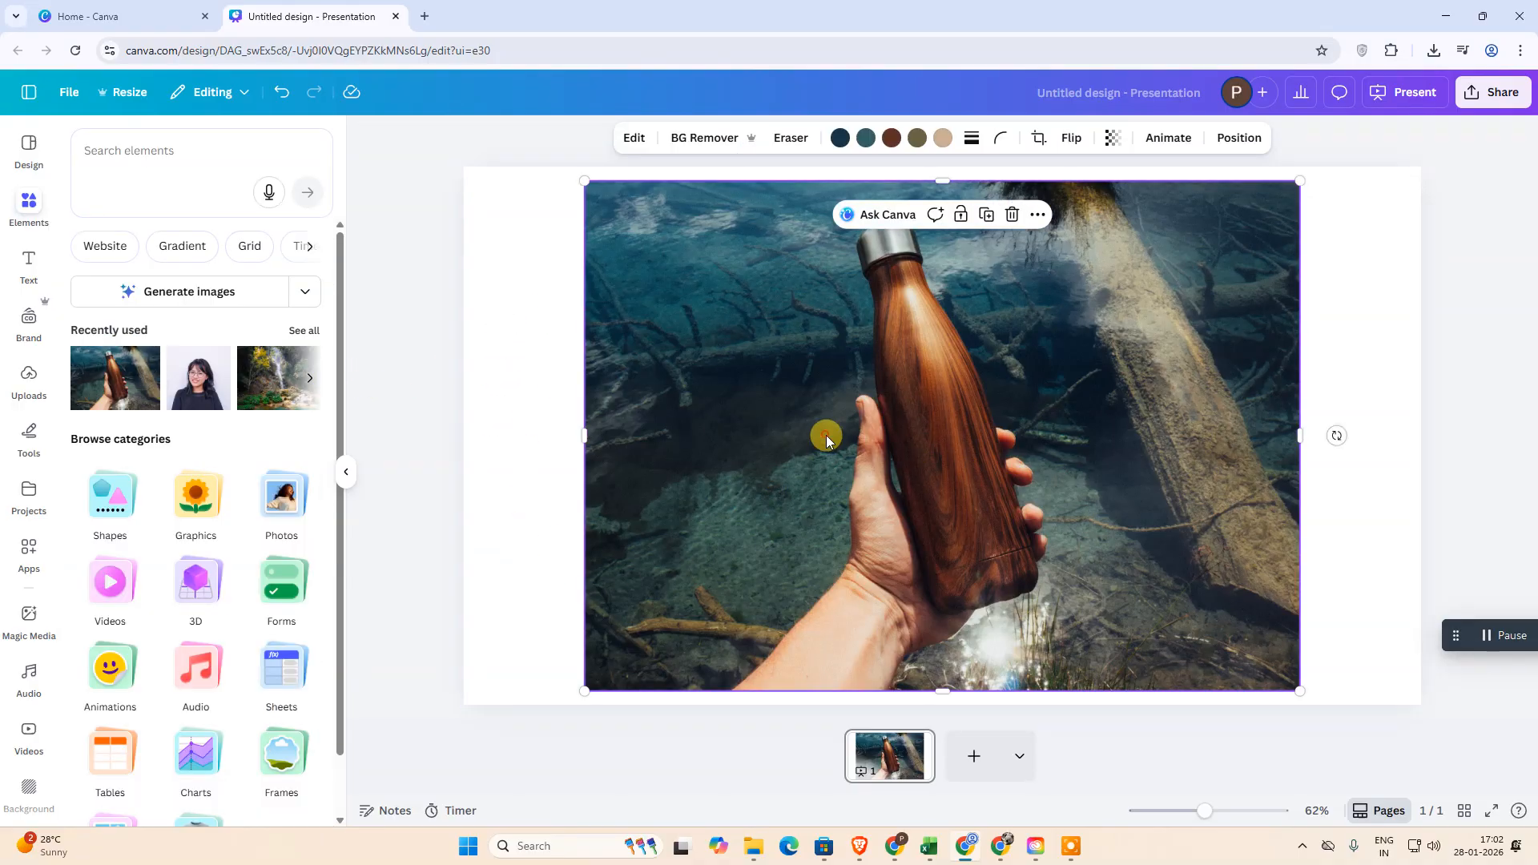
click(611, 142)
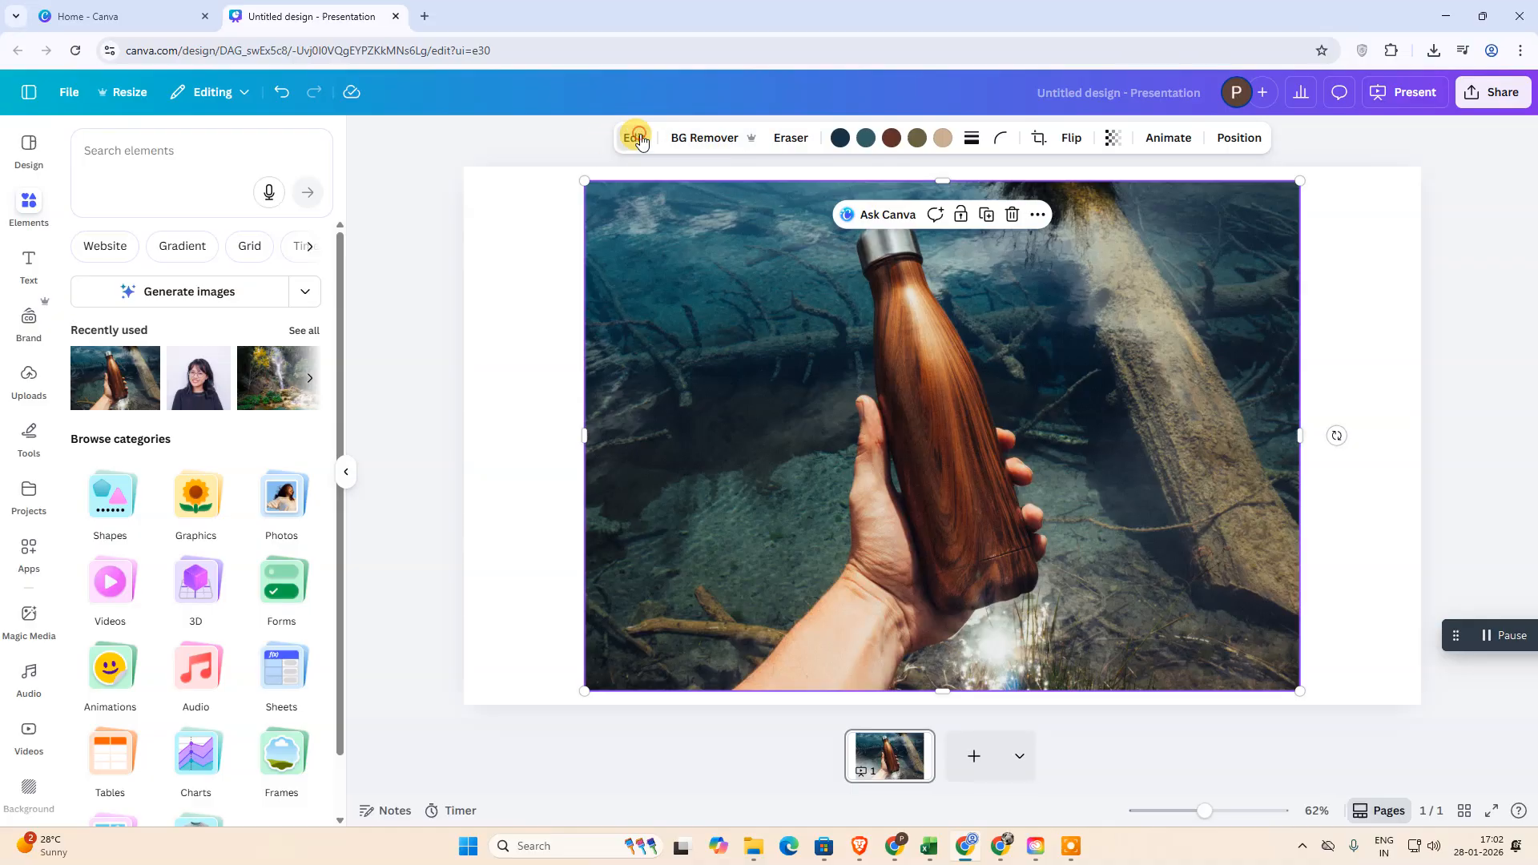
click(310, 365)
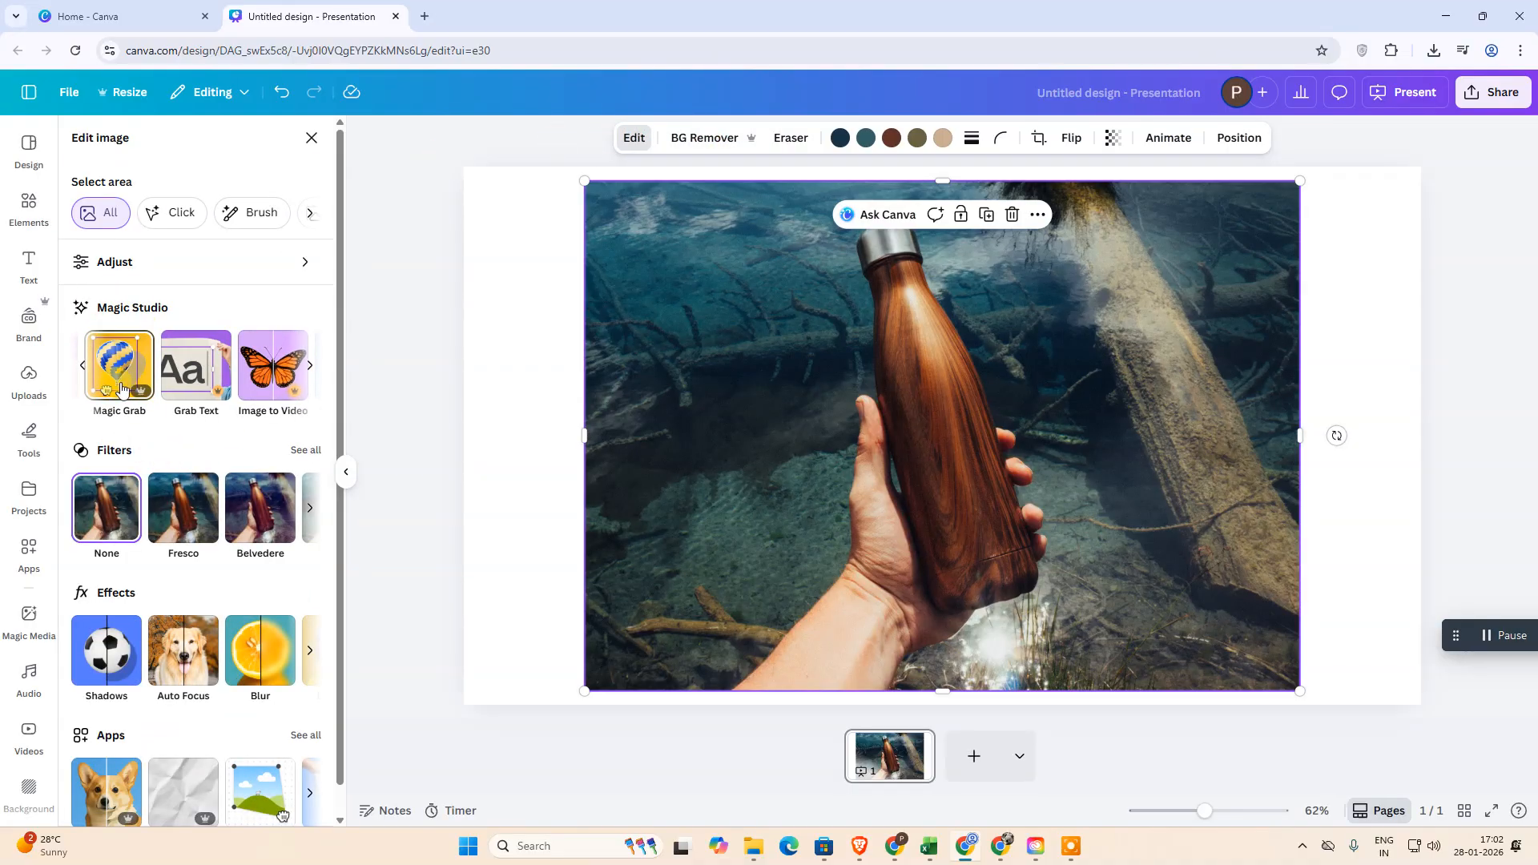
click(112, 358)
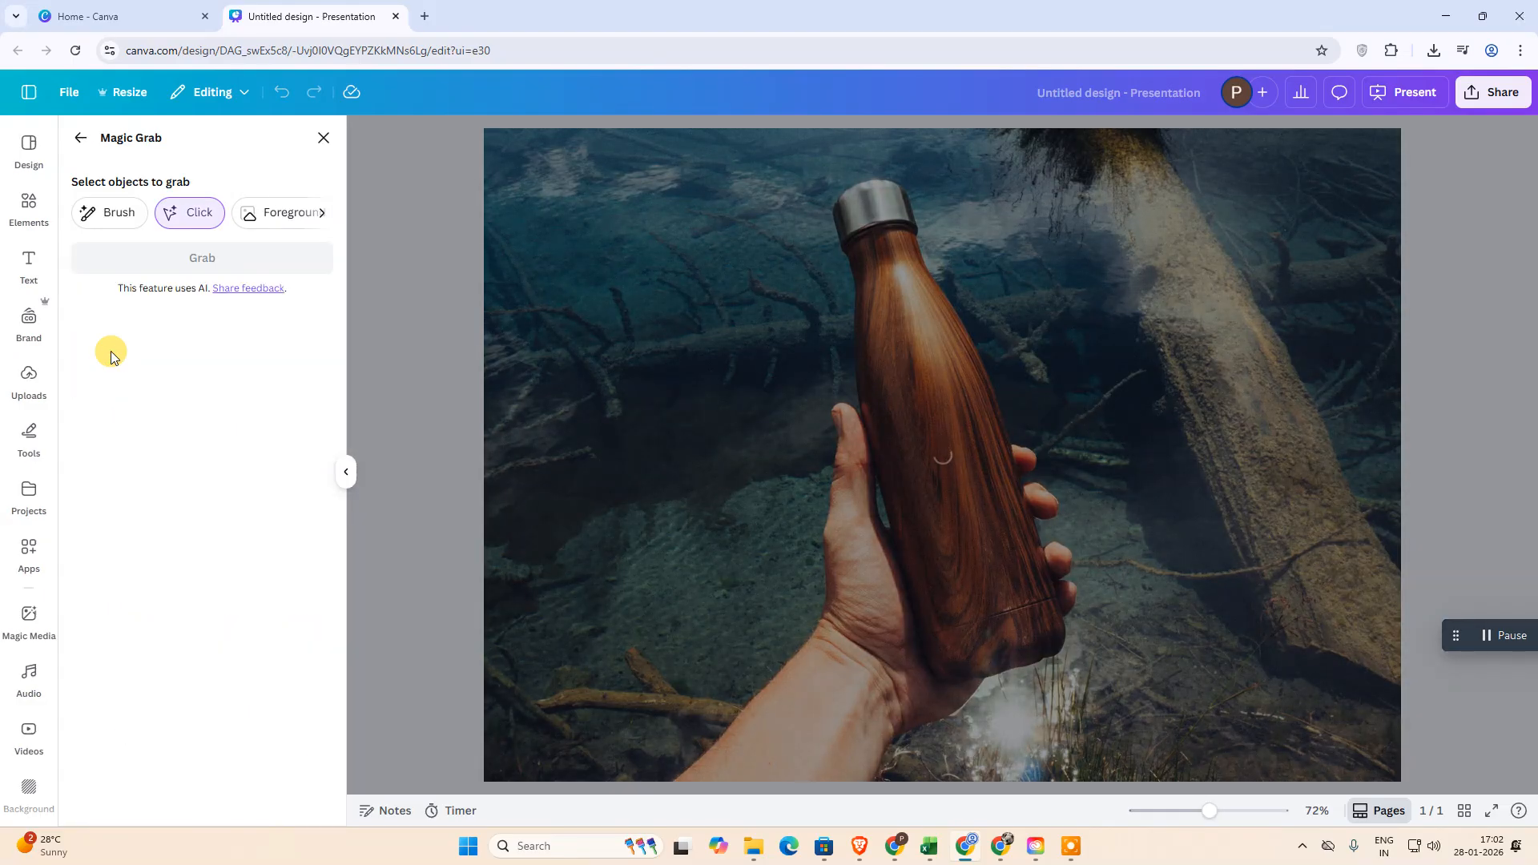
click(863, 435)
click(915, 317)
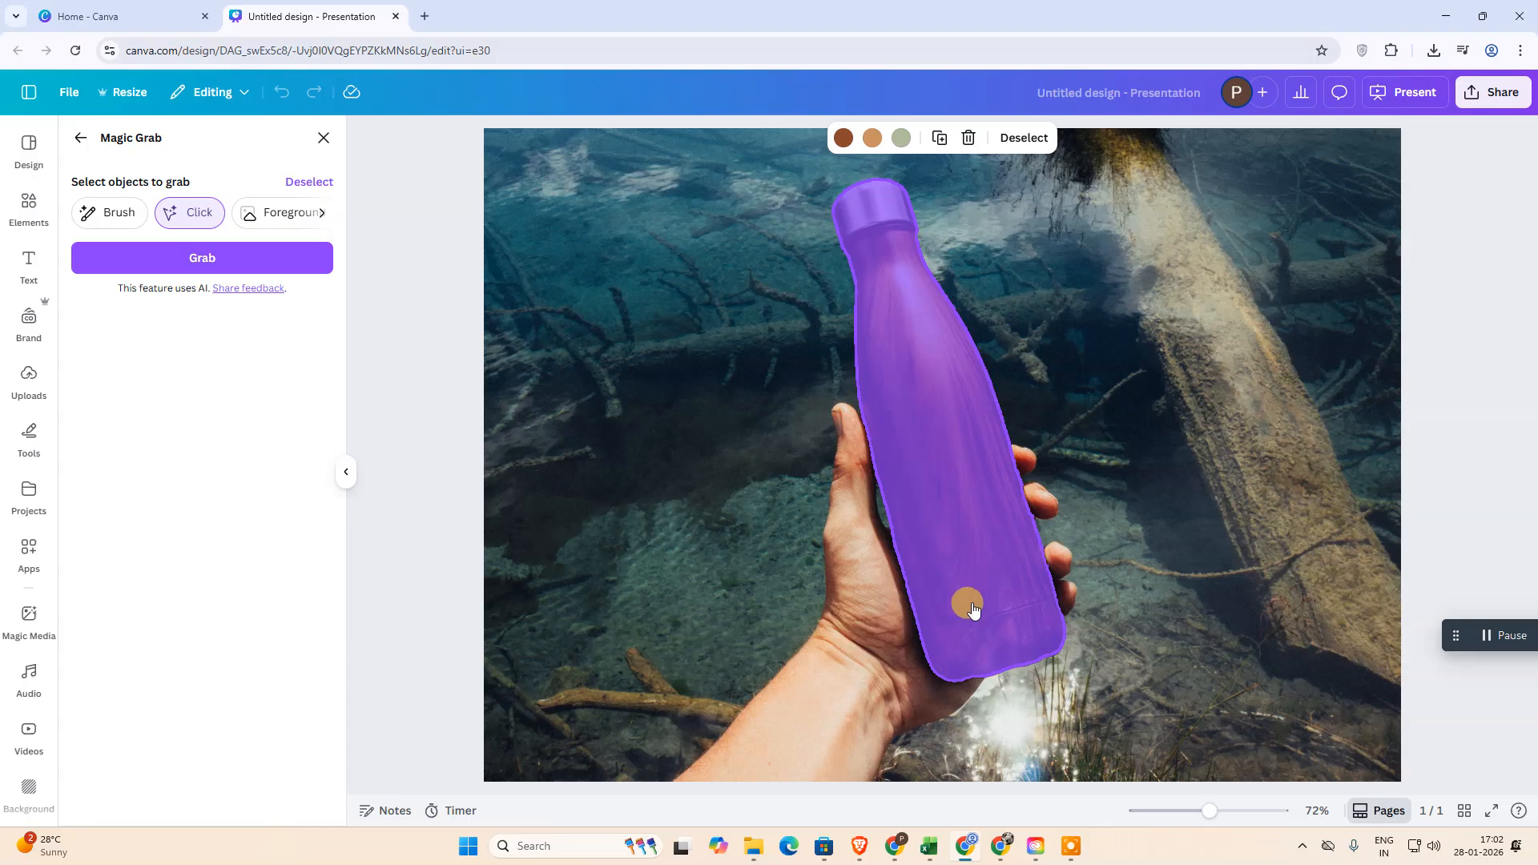
click(155, 255)
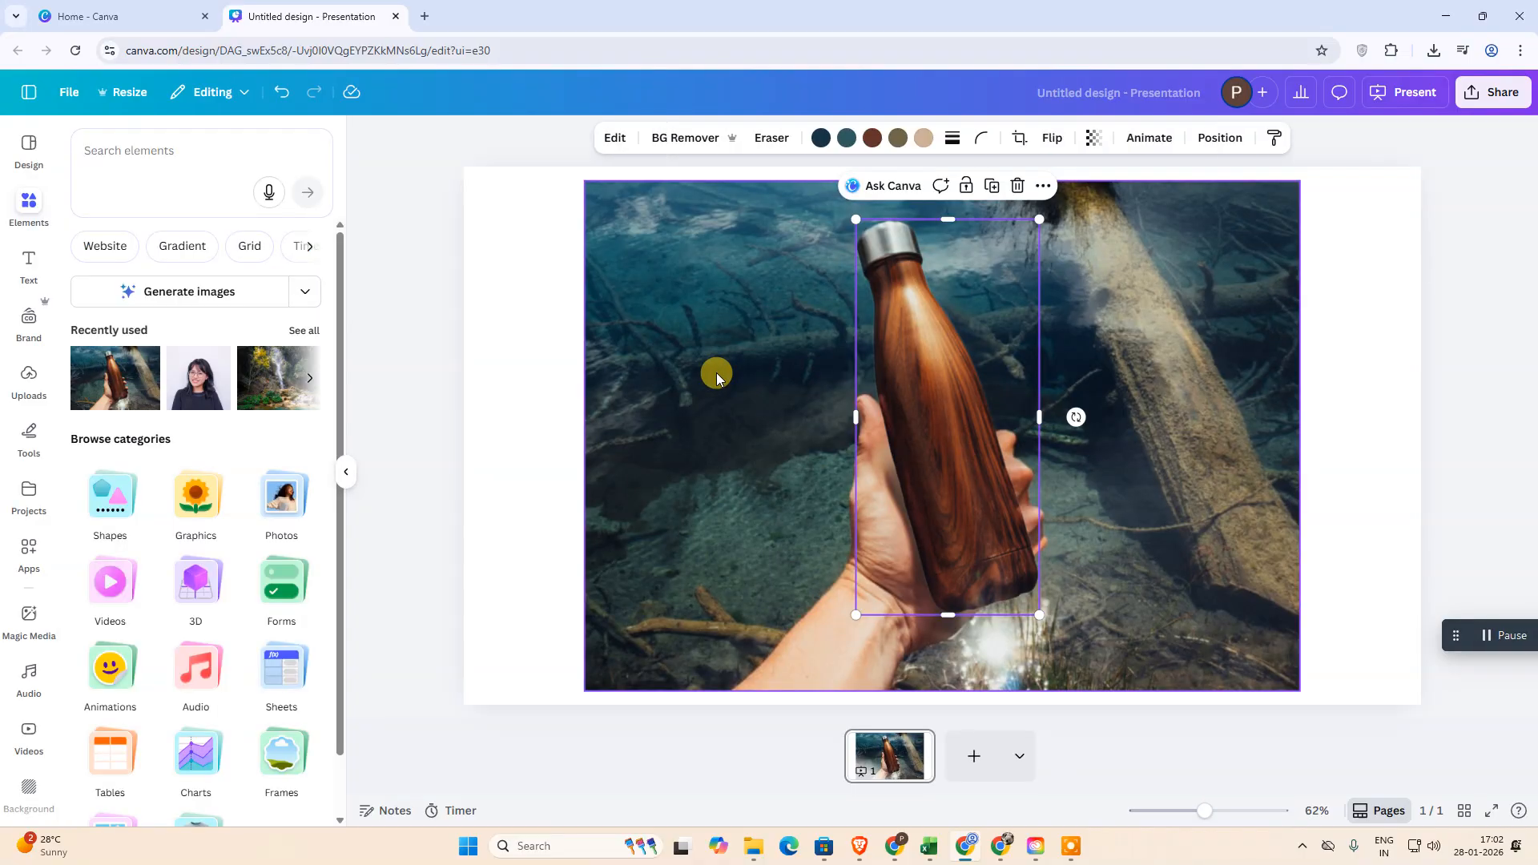
drag(899, 353, 912, 315)
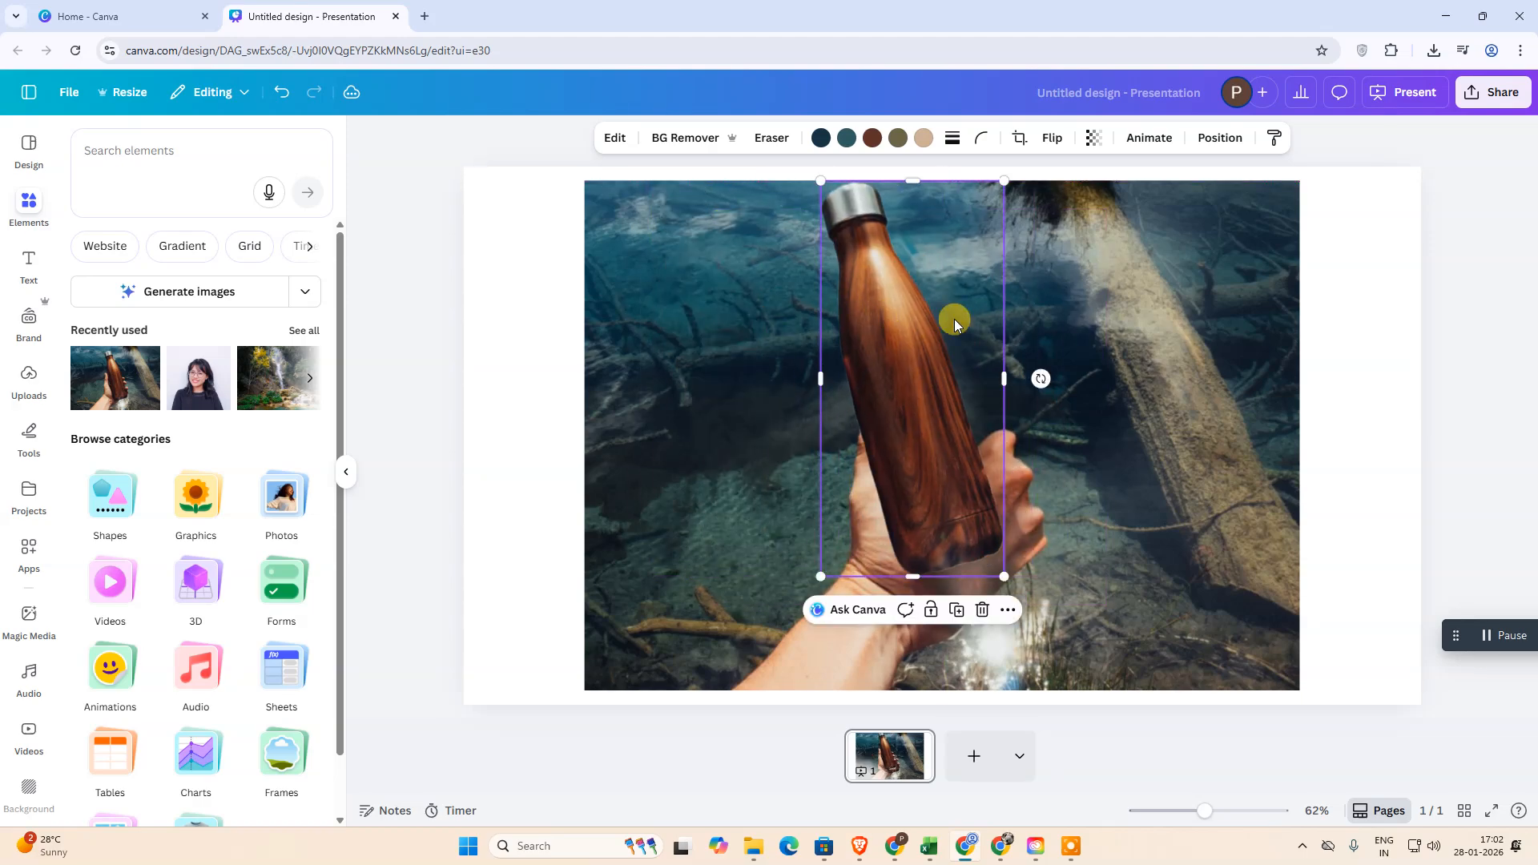
key(ctrl+z)
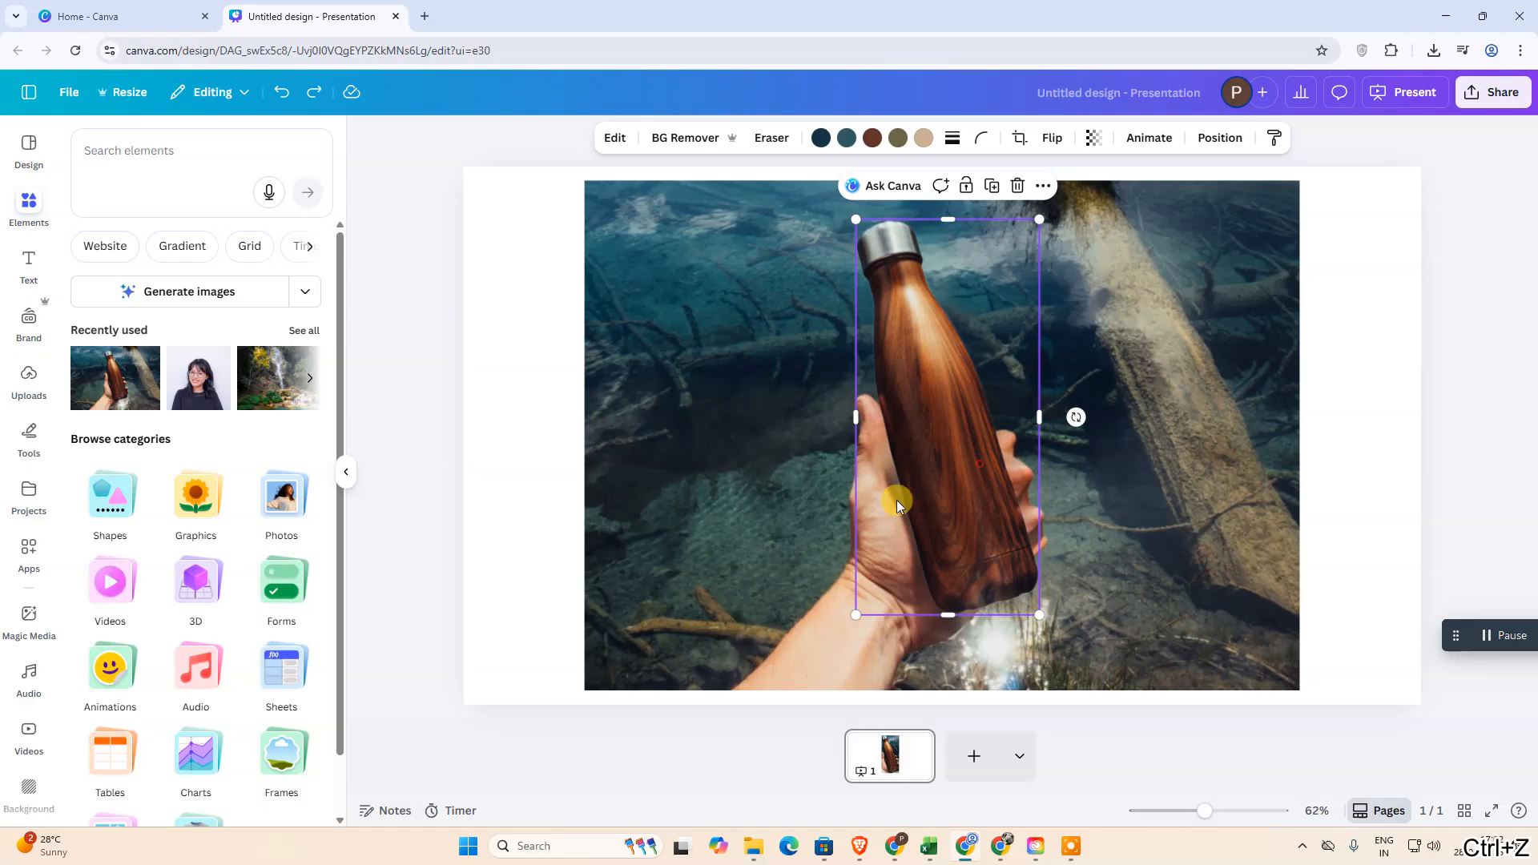
- Add a blank second page and move the background photo with the hand from page 1 onto it
click(971, 757)
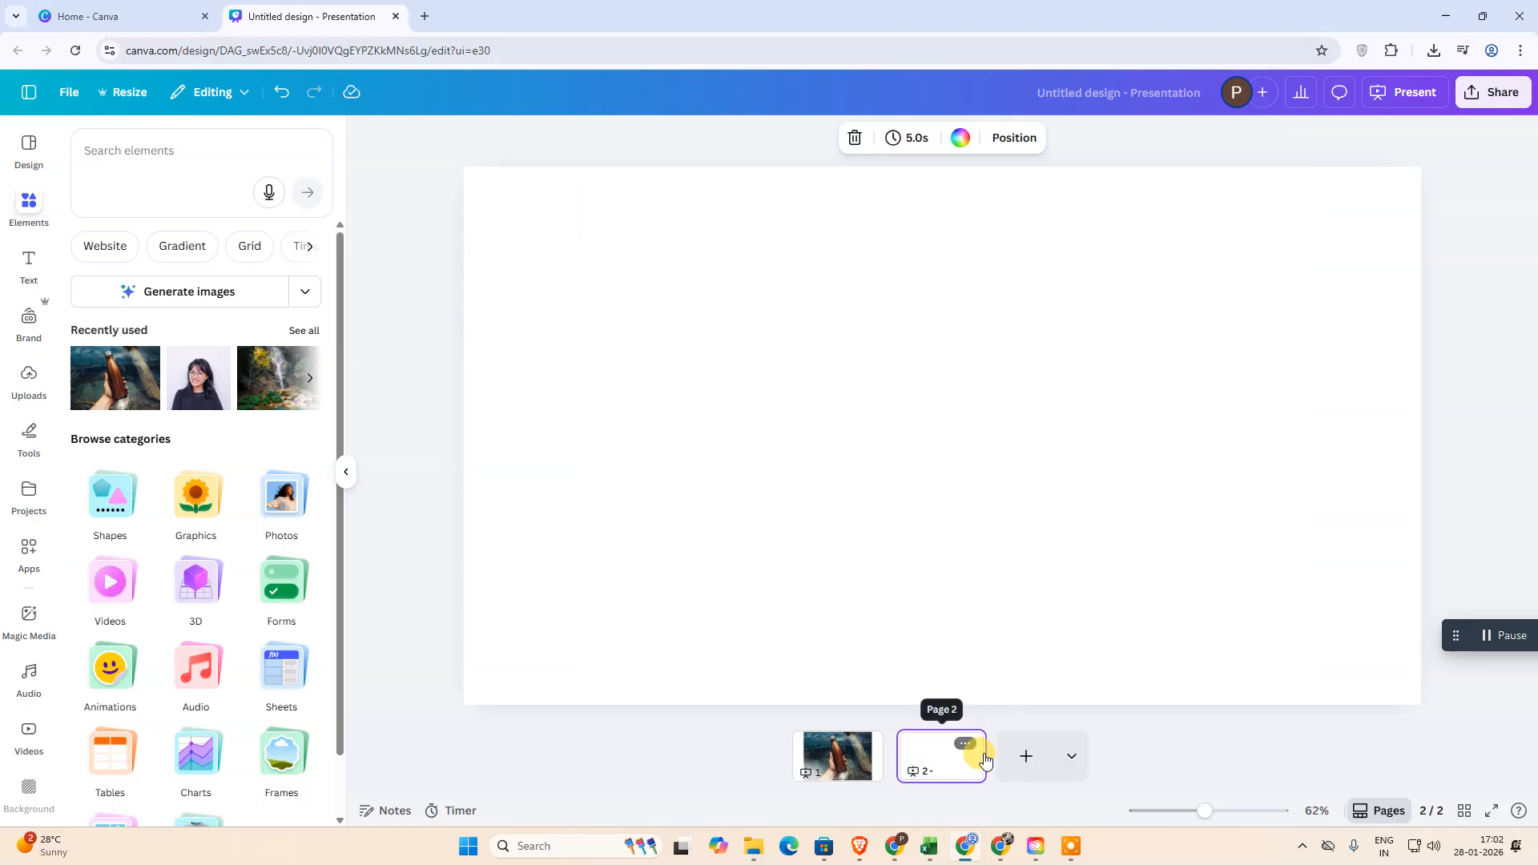
scroll(883, 609, up, 1)
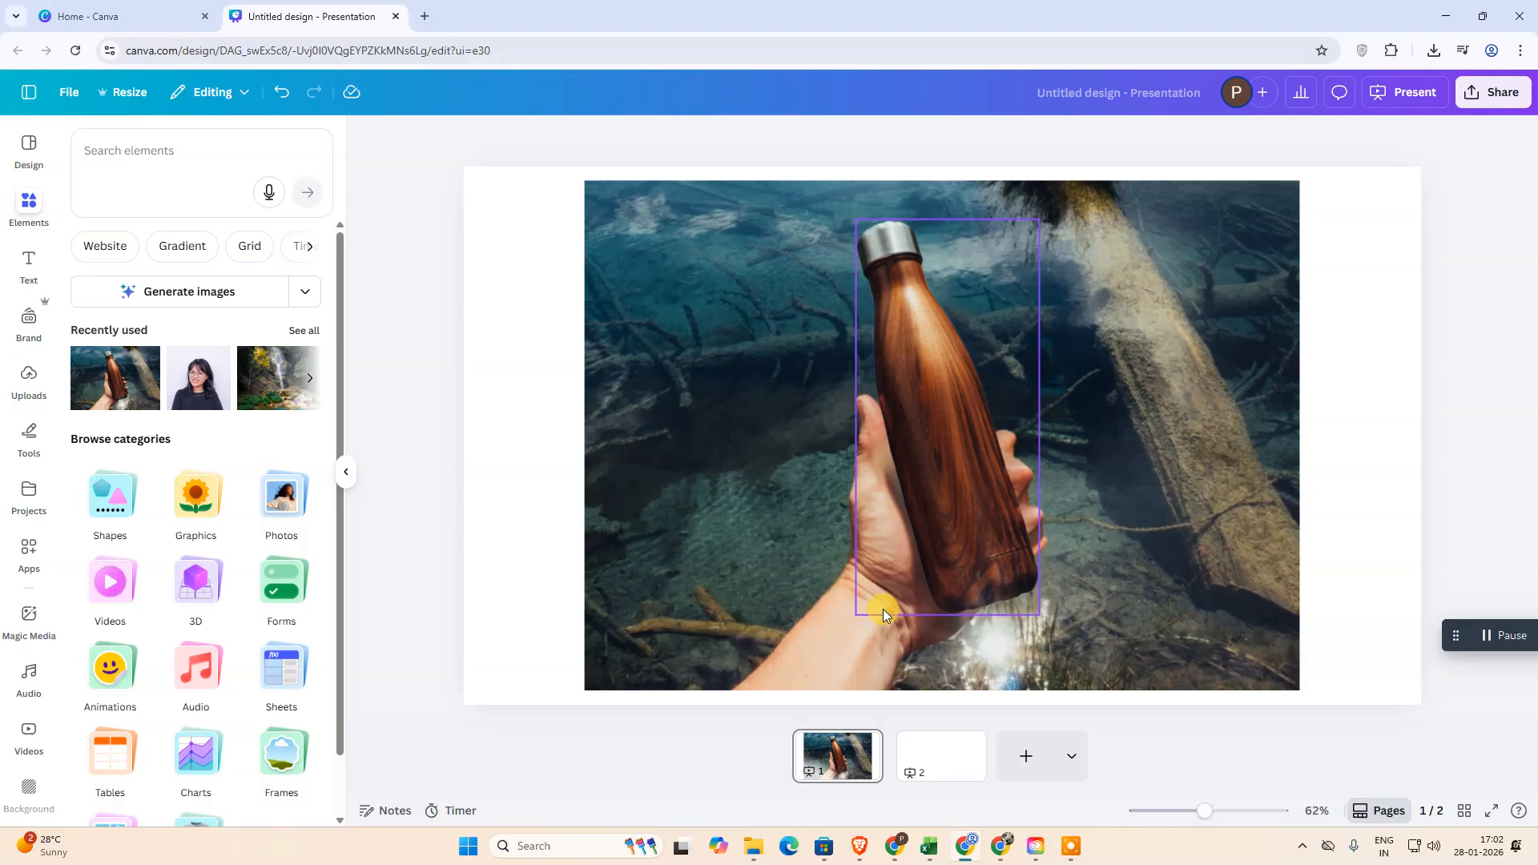
click(723, 558)
mouse_move(687, 335)
mouse_down()
mouse_move(796, 428)
mouse_move(716, 403)
mouse_move(657, 335)
mouse_up()
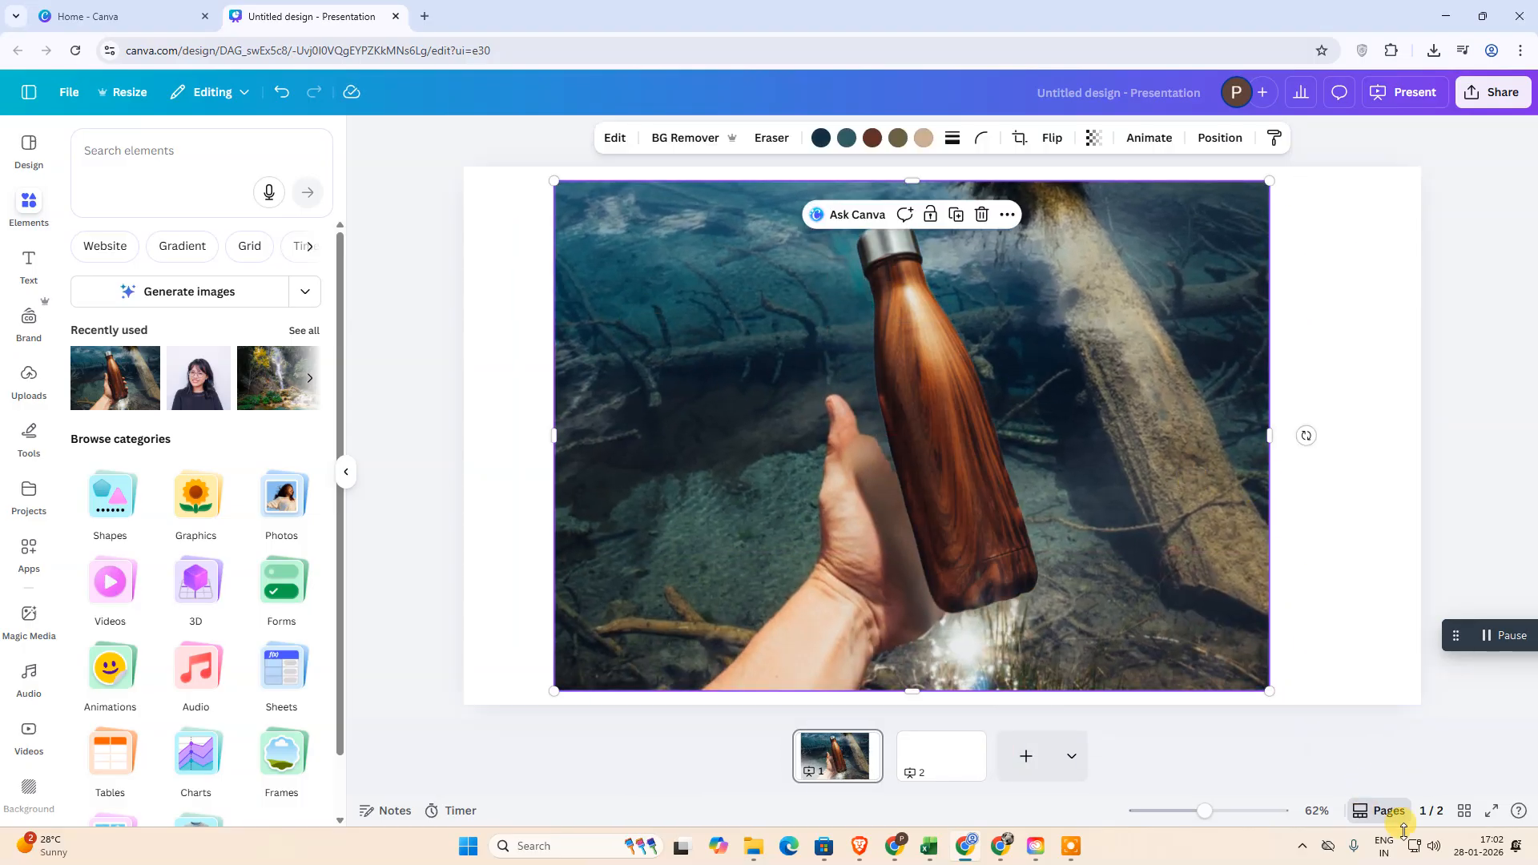
scroll(1145, 617, down, 1)
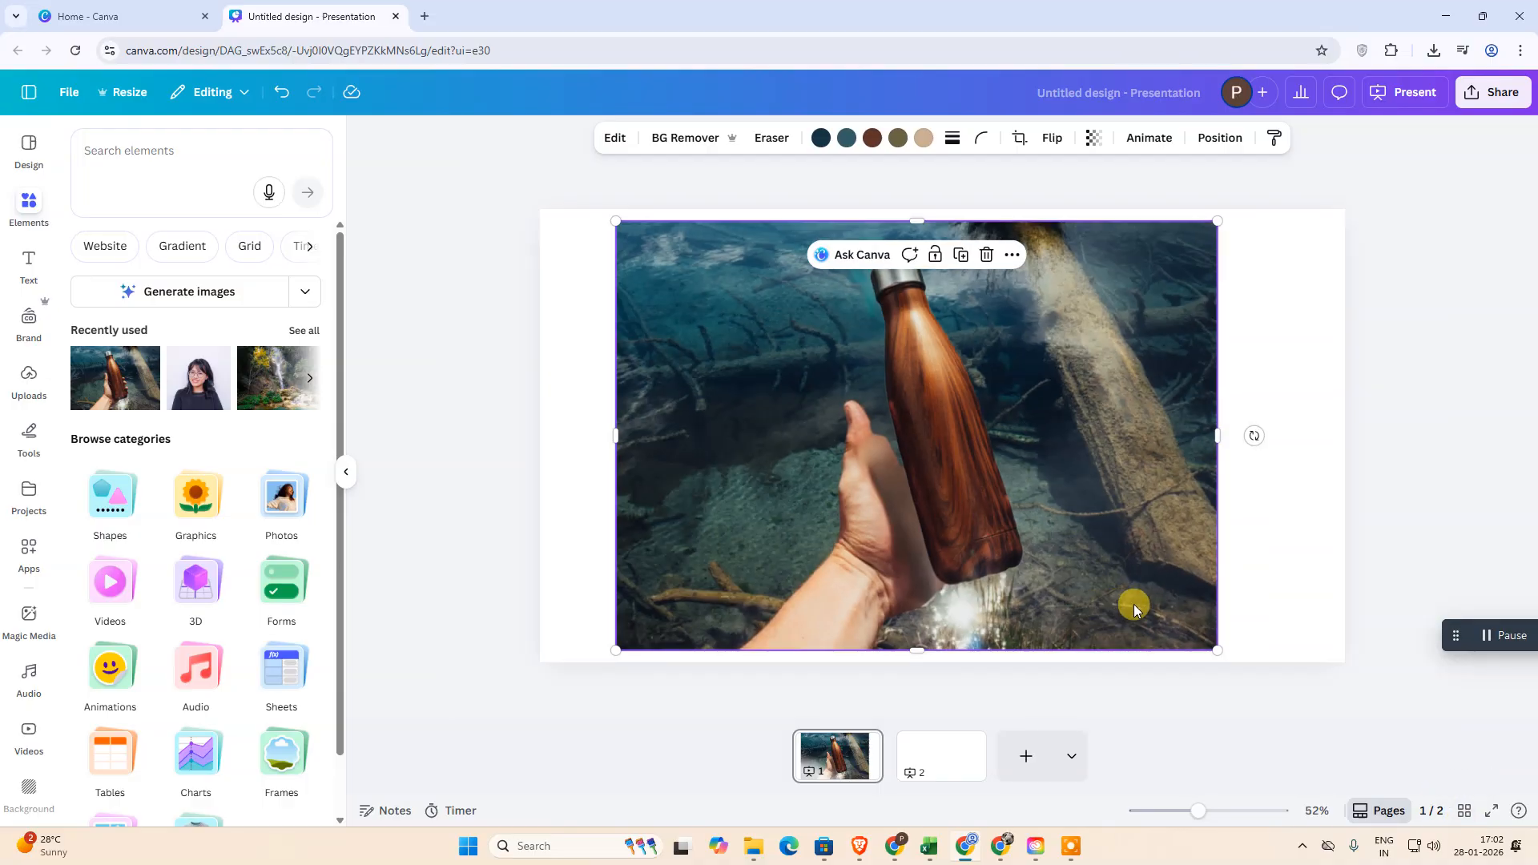
scroll(1133, 606, down, 1)
click(1369, 813)
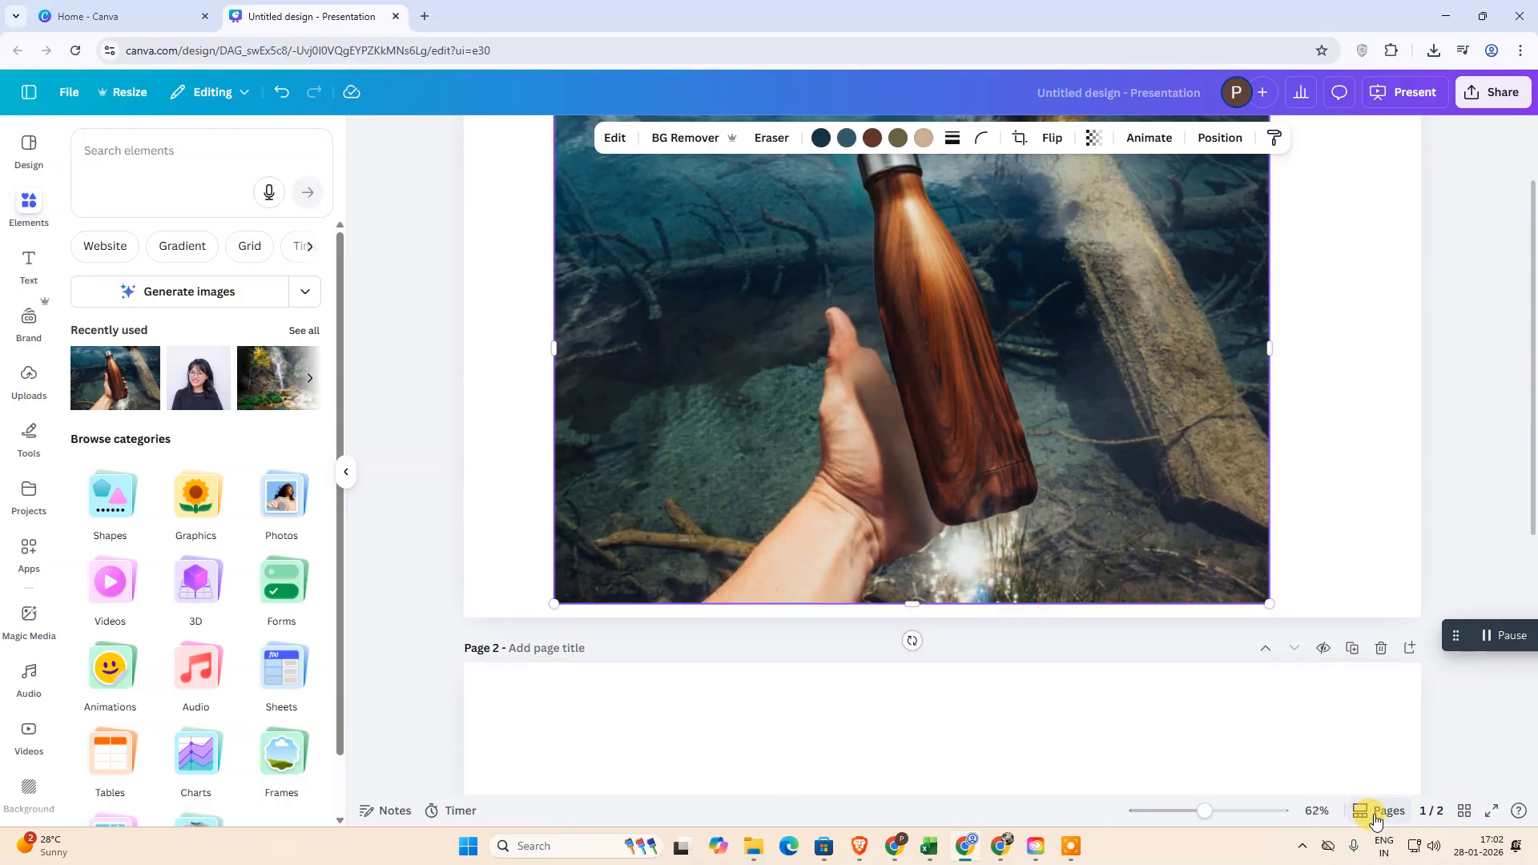
drag(633, 504, 944, 629)
scroll(936, 665, up, 3)
- Search the apps for "frame maker" and open the Frame Maker app
click(920, 431)
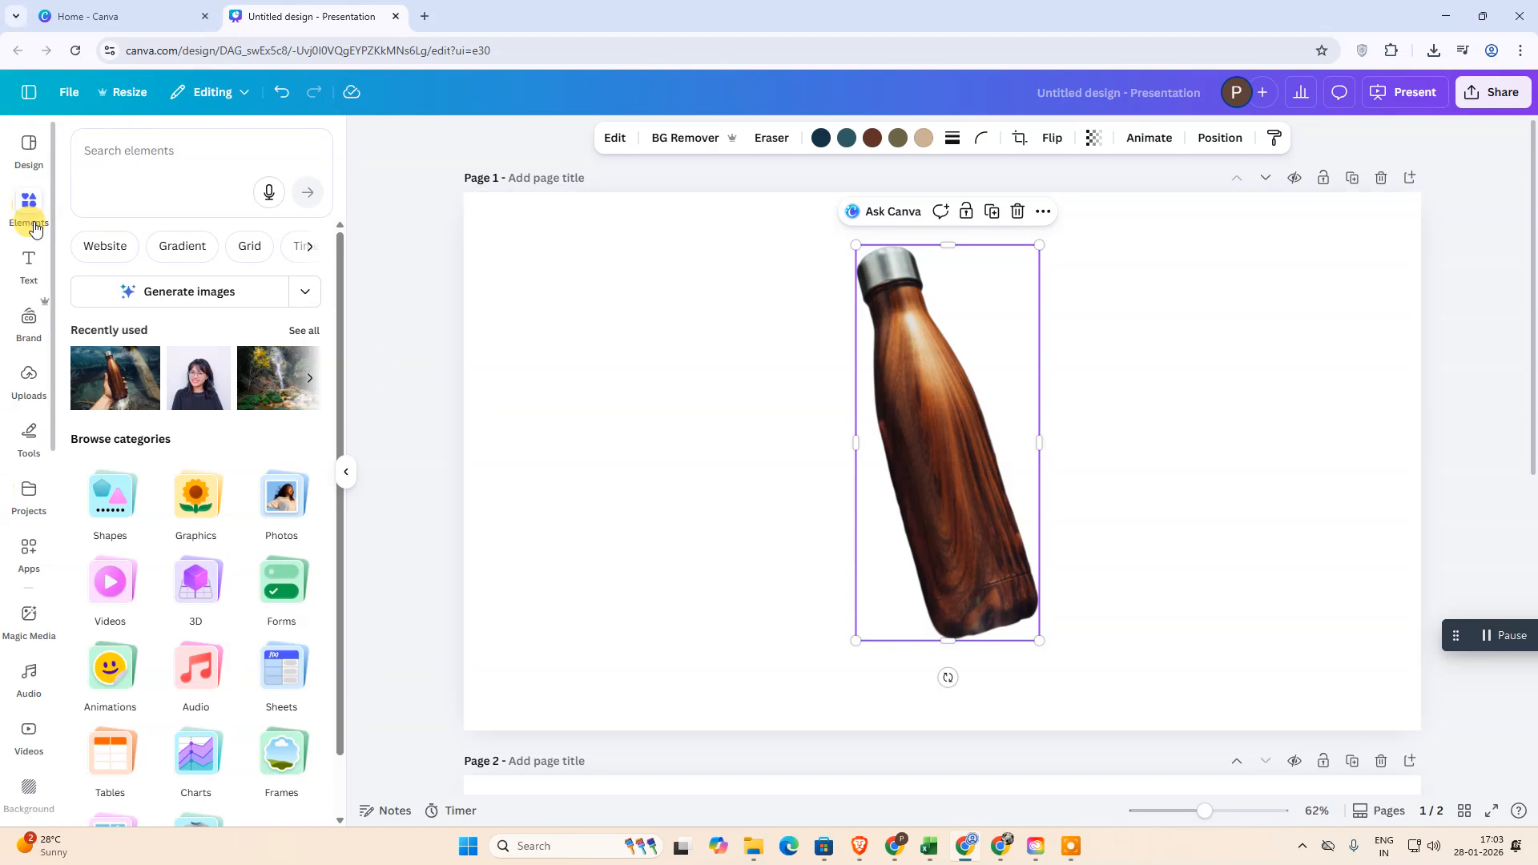
click(29, 562)
click(170, 152)
scroll(21, 597, down, 5)
text(fa)
text(rame)
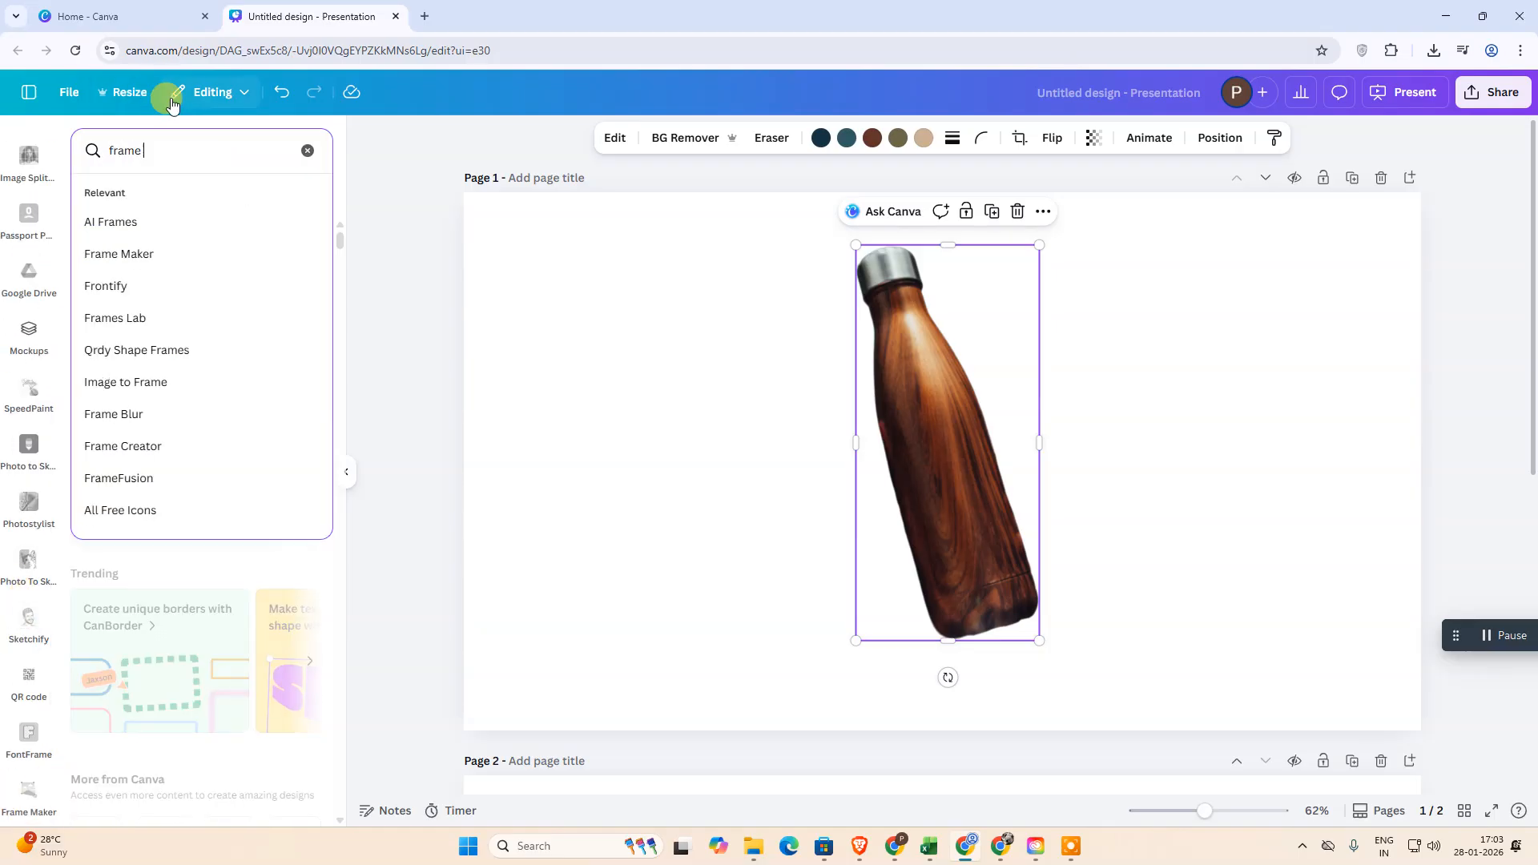
text( maker)
key(Return)
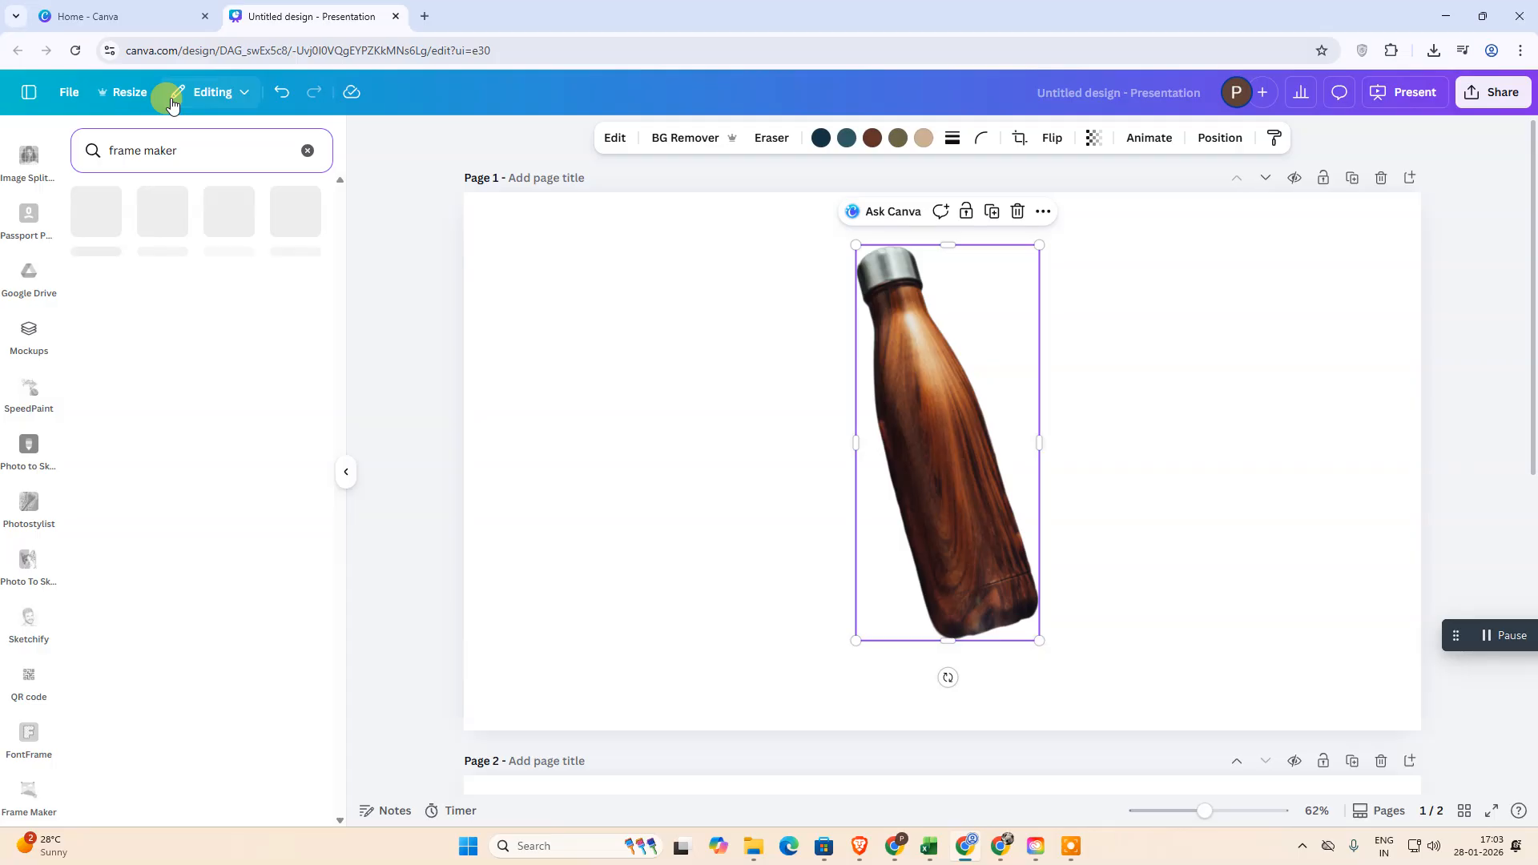
click(94, 226)
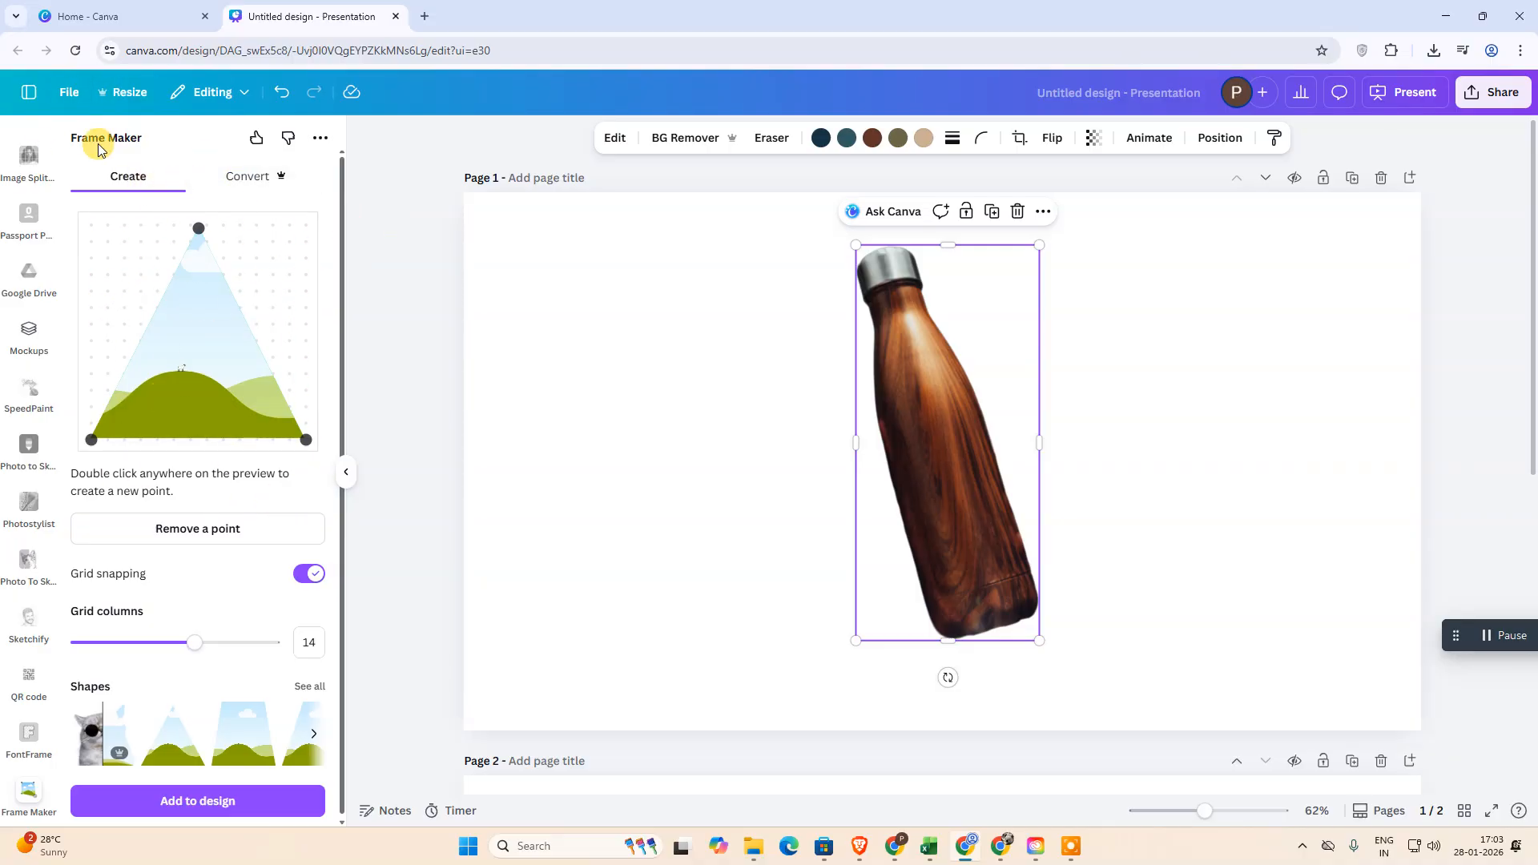
- Start converting the design in Frame Maker, using the Frame format
click(235, 179)
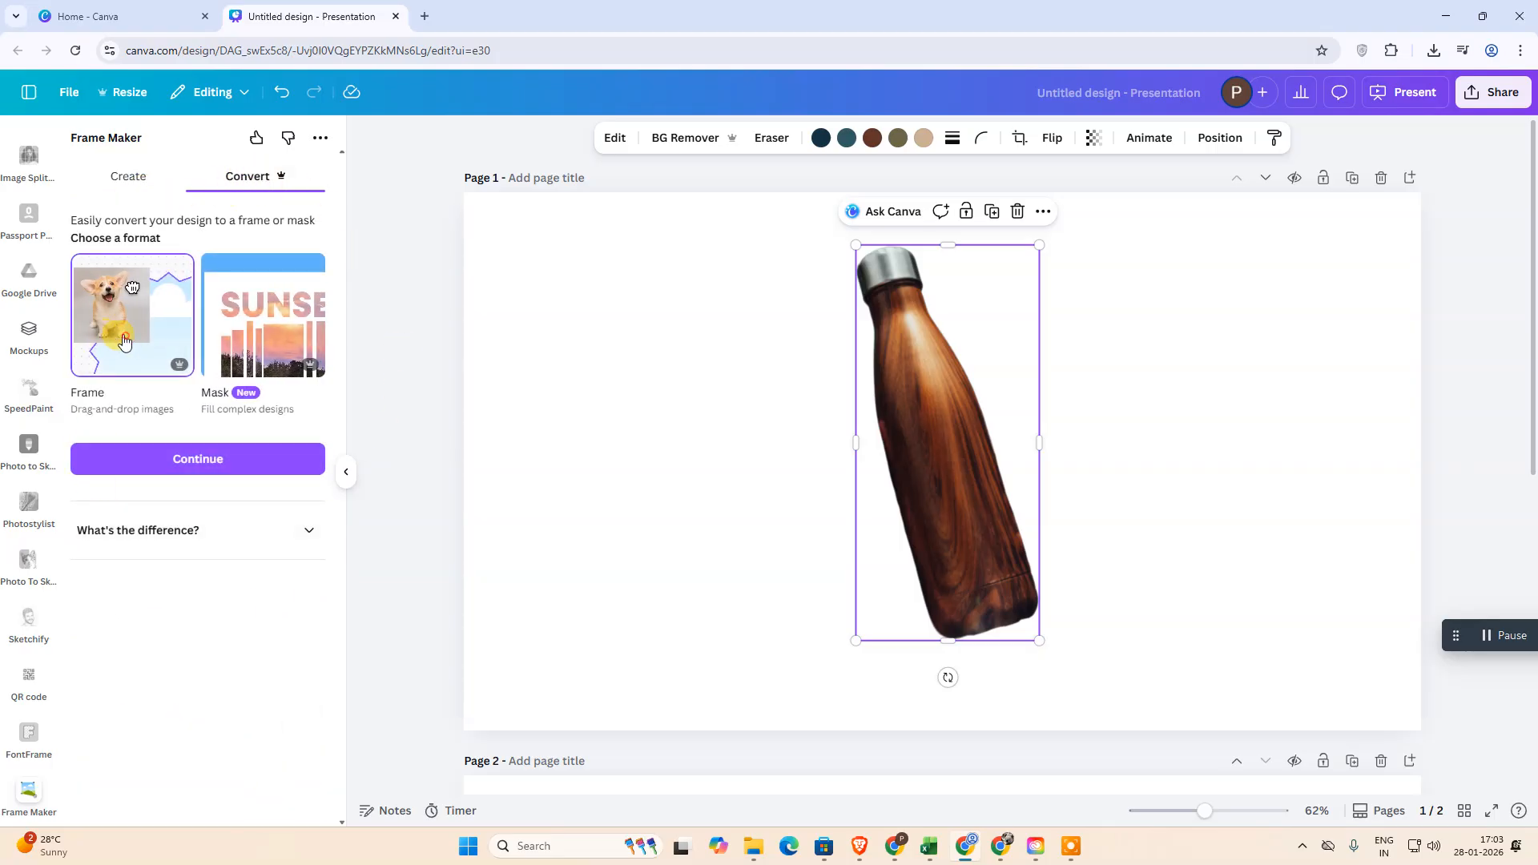
click(189, 463)
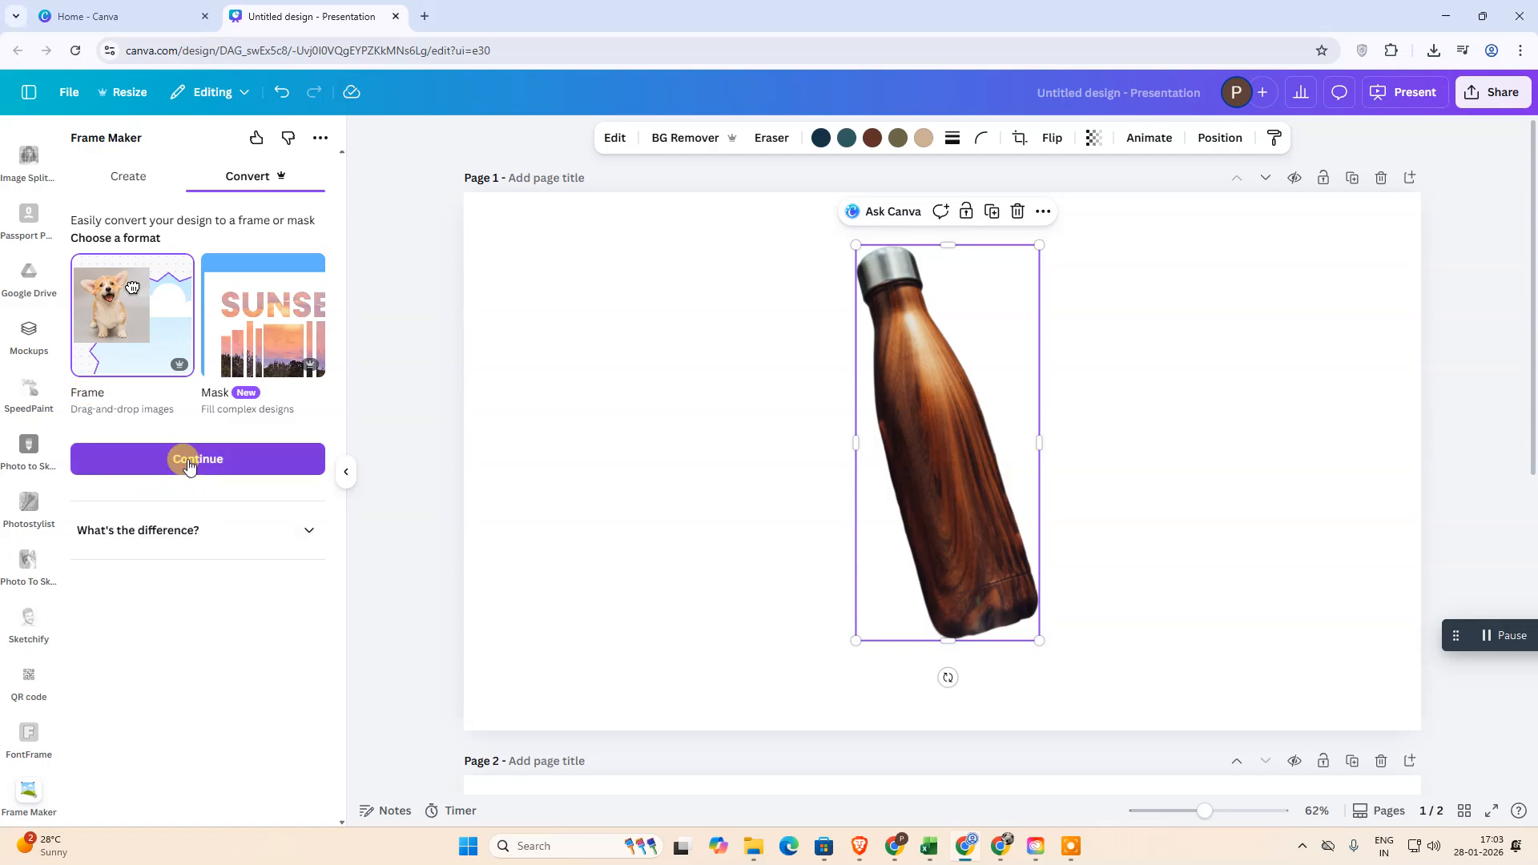
click(196, 481)
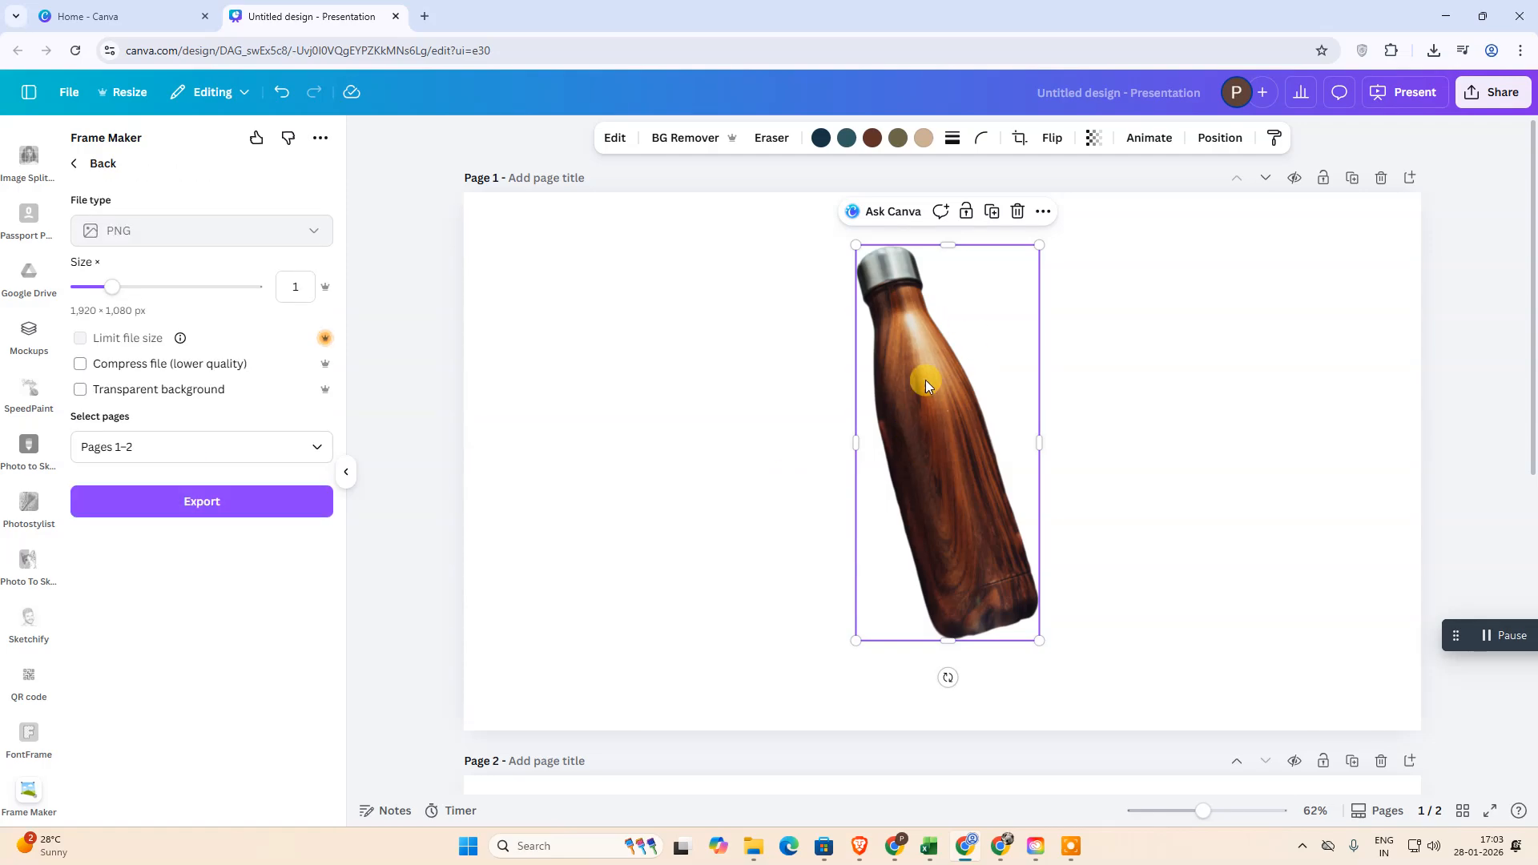
- Export only page 1 for the frame conversion at size 3.125 with a transparent background
drag(112, 287, 291, 297)
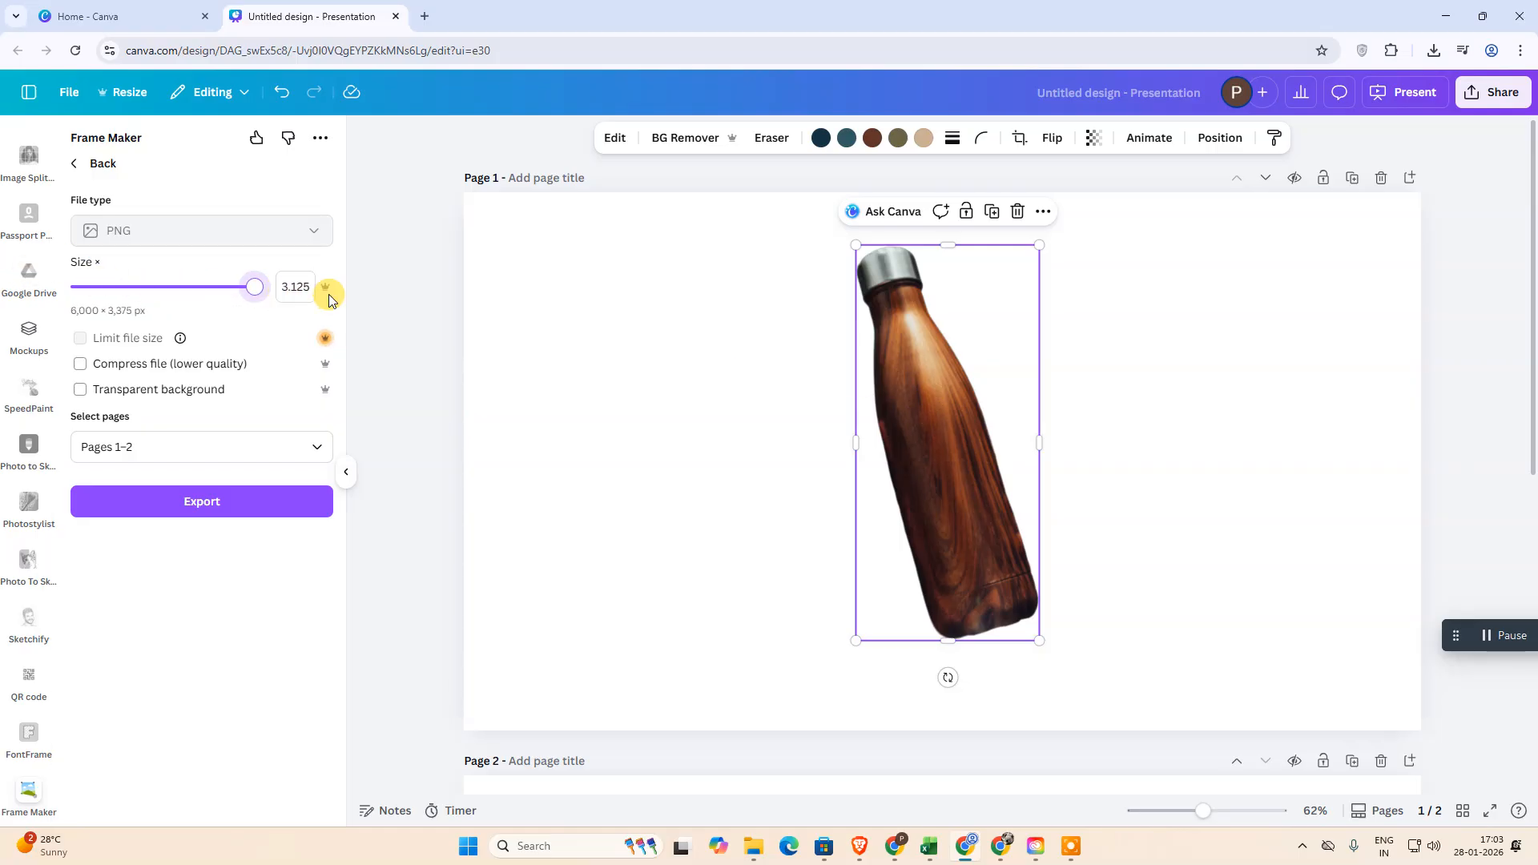
click(99, 393)
click(251, 448)
click(140, 494)
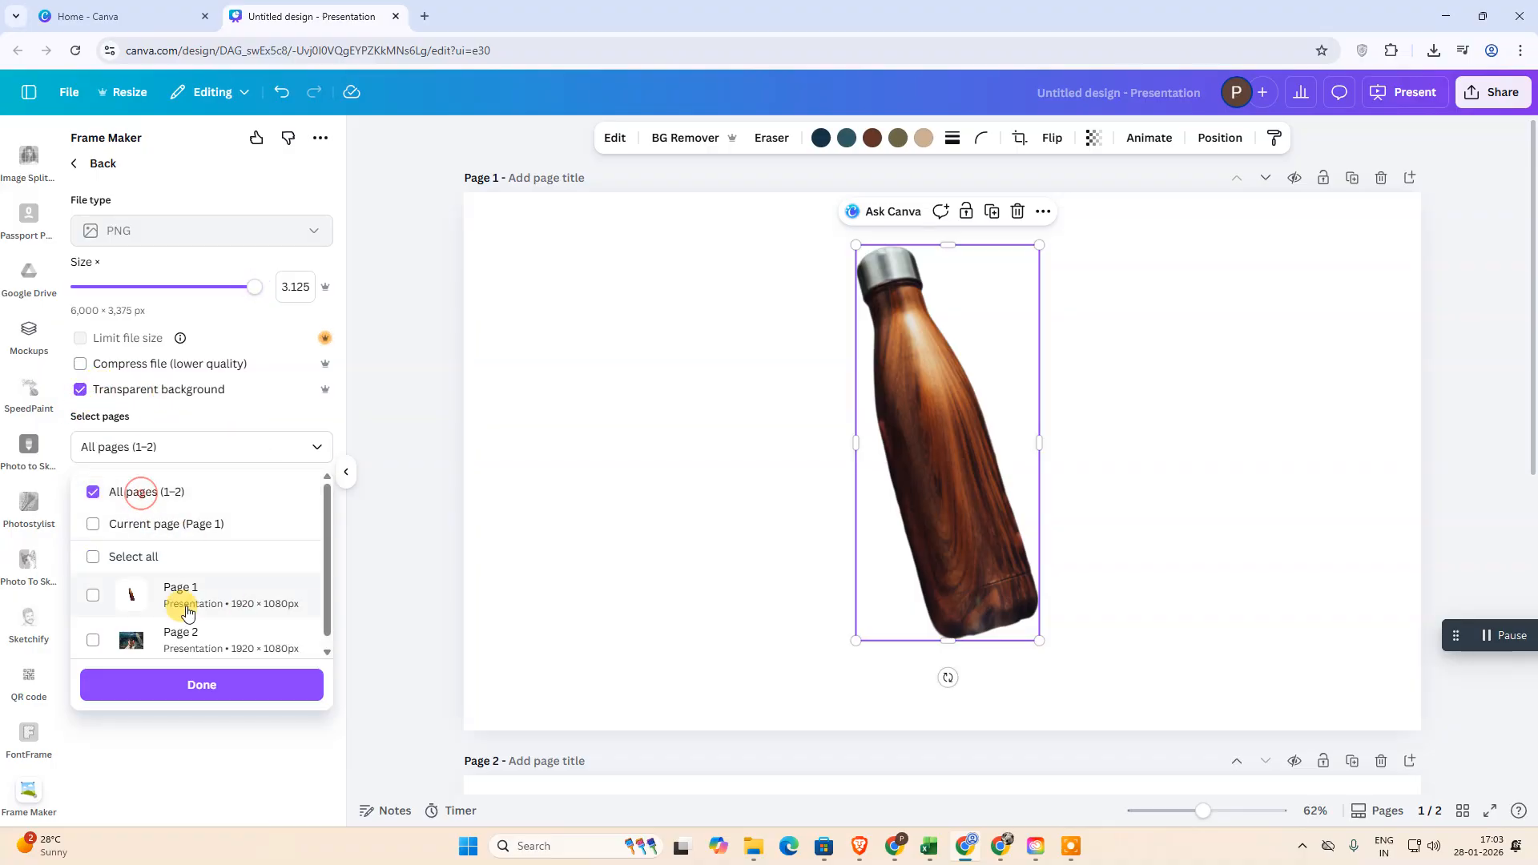
click(193, 591)
click(201, 702)
click(161, 505)
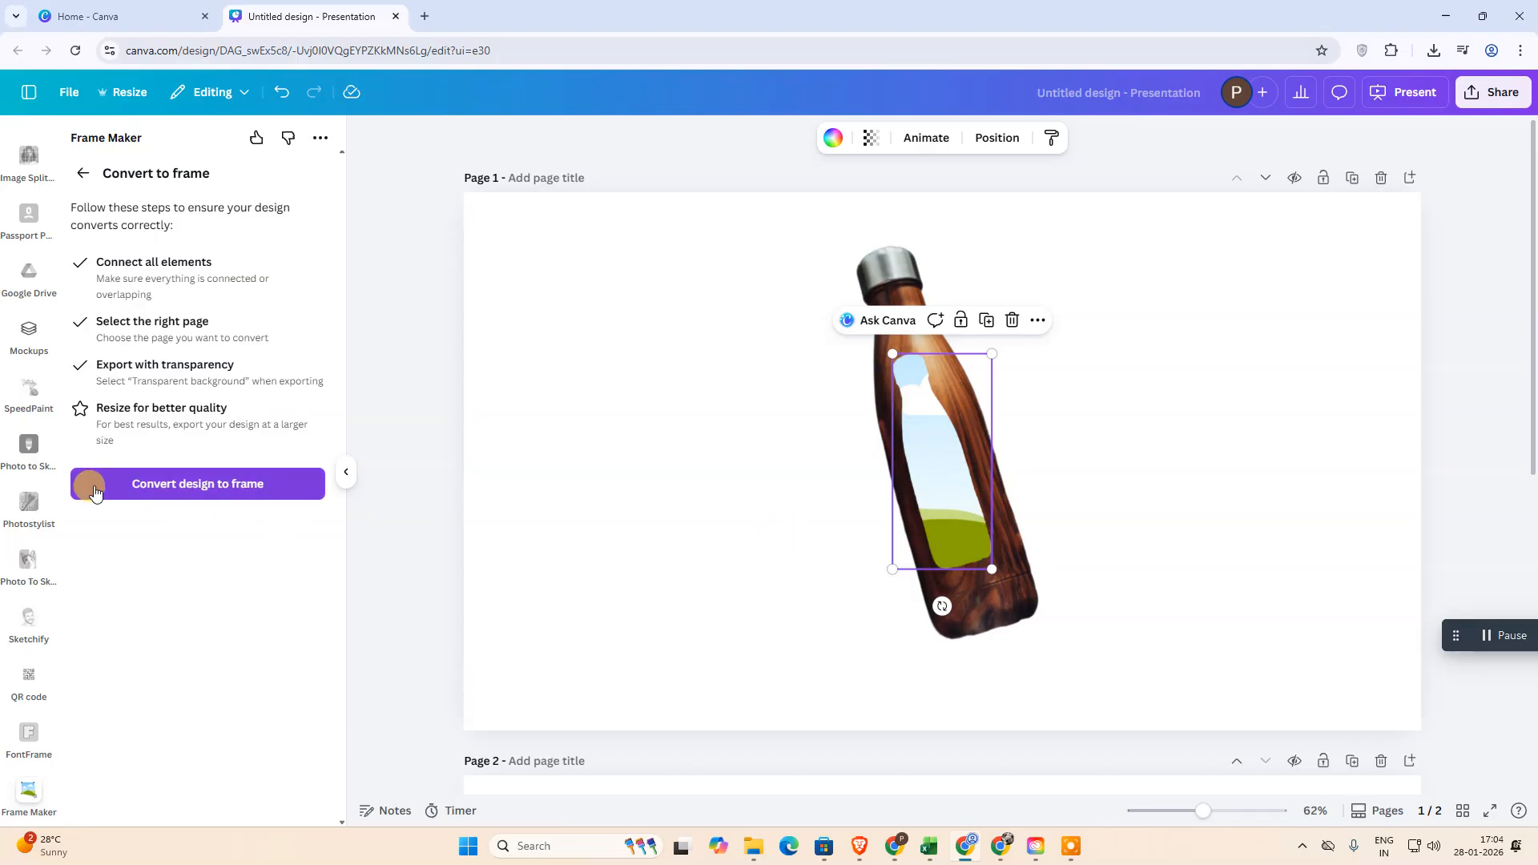
- Enlarge the bottle-shaped frame on page 1 and align it so that it covers the whole wooden bottle
click(166, 497)
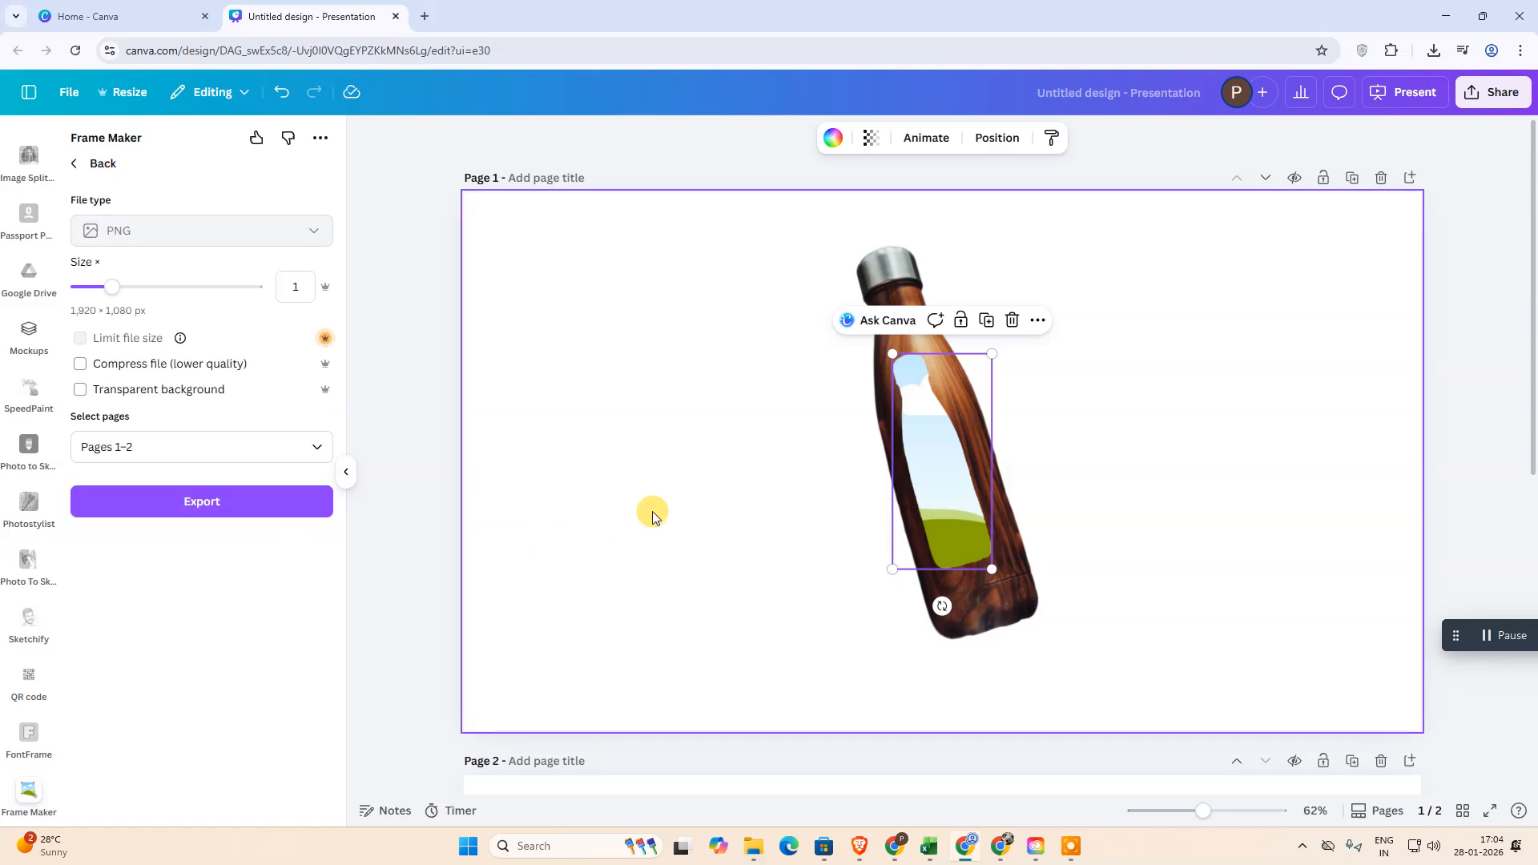
drag(927, 517, 878, 417)
drag(935, 474, 1062, 663)
mouse_move(972, 595)
mouse_down()
mouse_move(947, 569)
mouse_move(961, 580)
mouse_up()
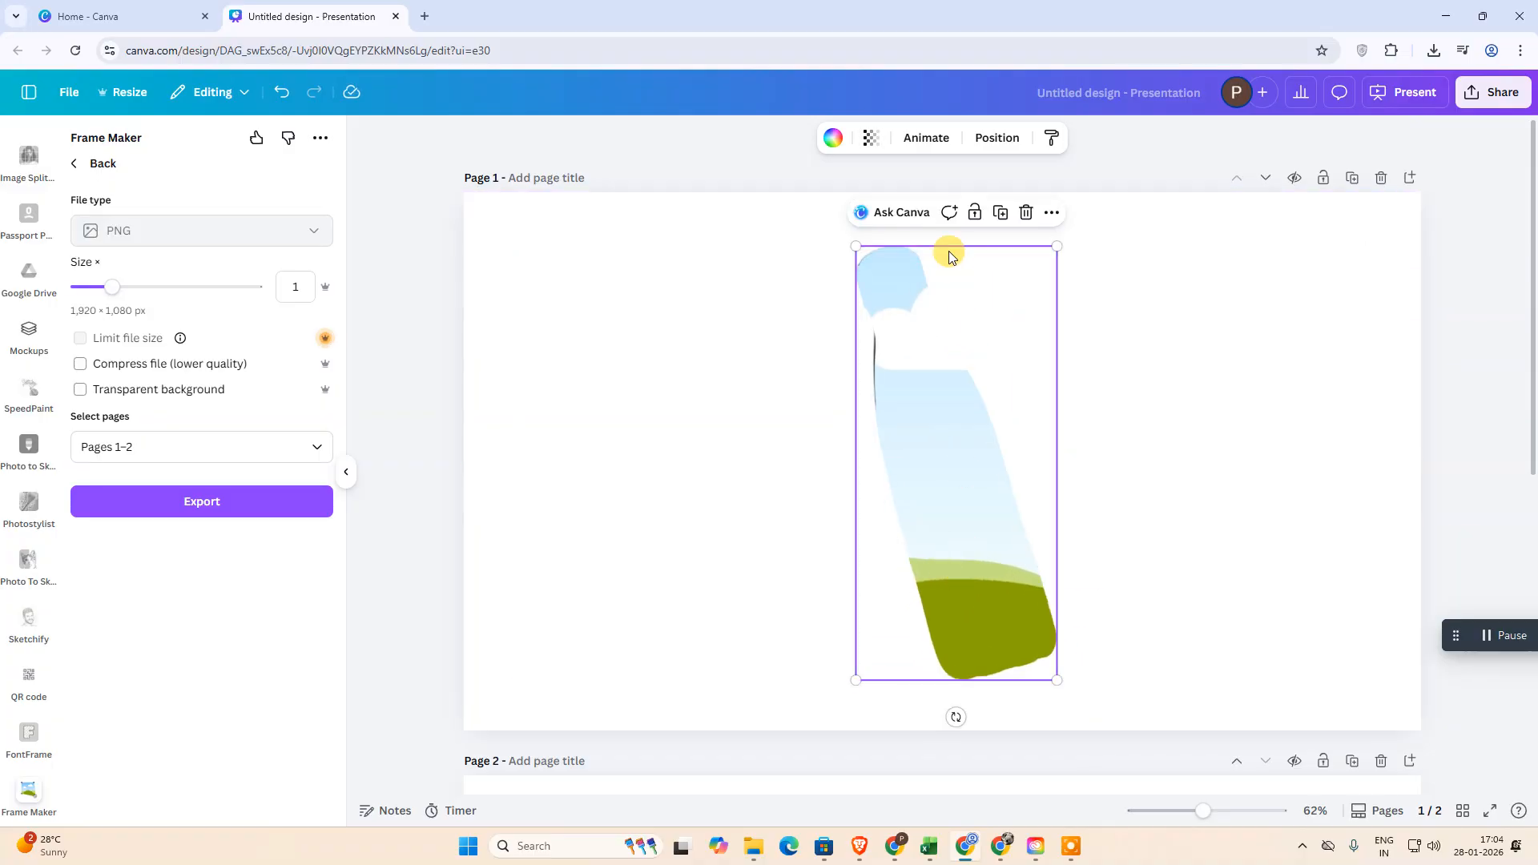
drag(964, 486, 963, 478)
drag(854, 677, 841, 670)
click(1174, 572)
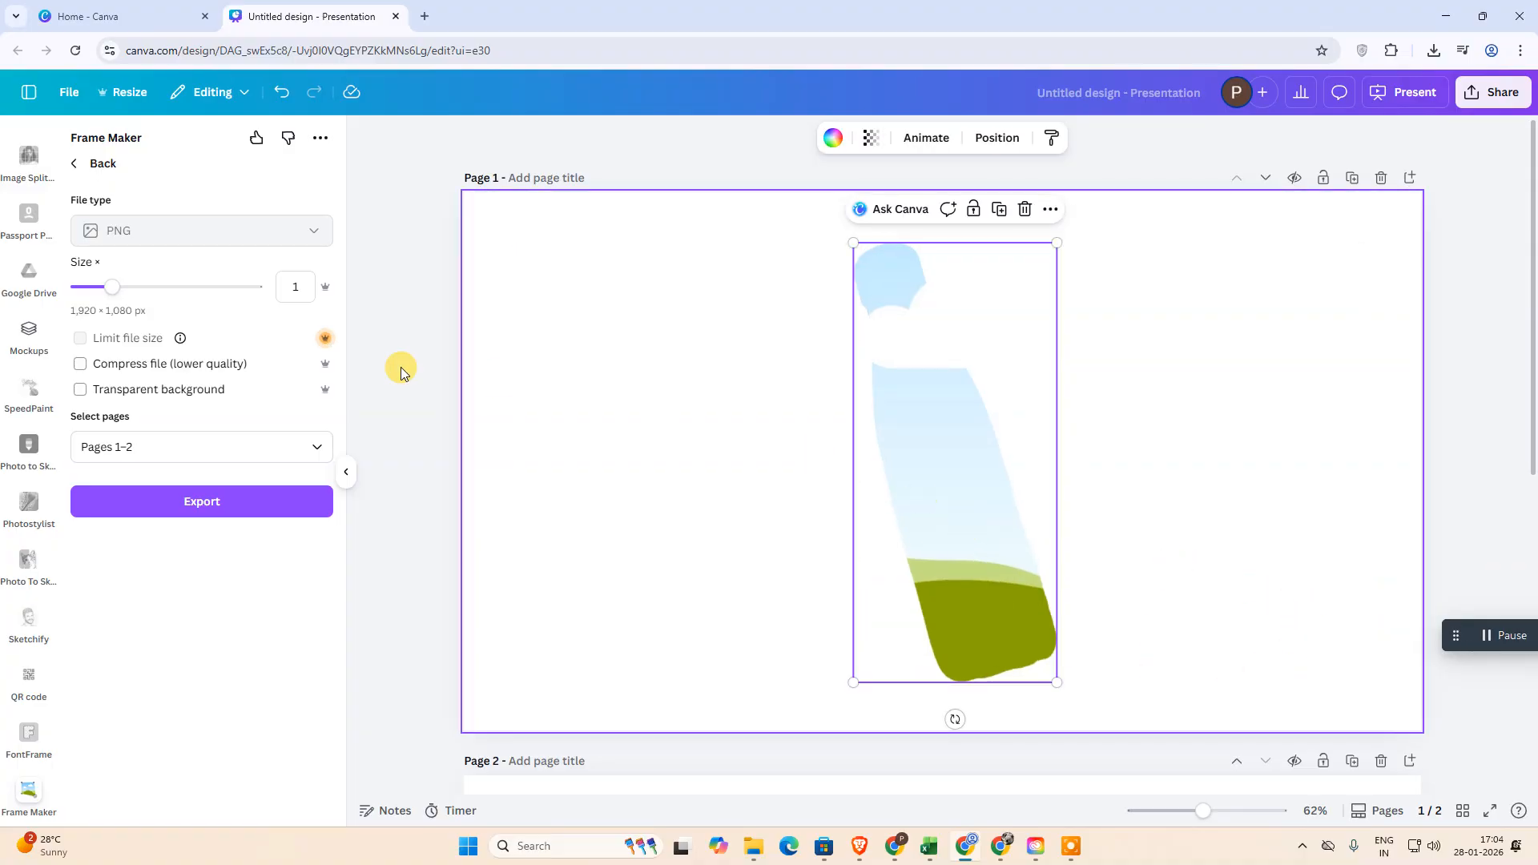
- Fill the bottle-shaped frame with the waterfall photo from the recently used elements
scroll(3, 317, up, 10)
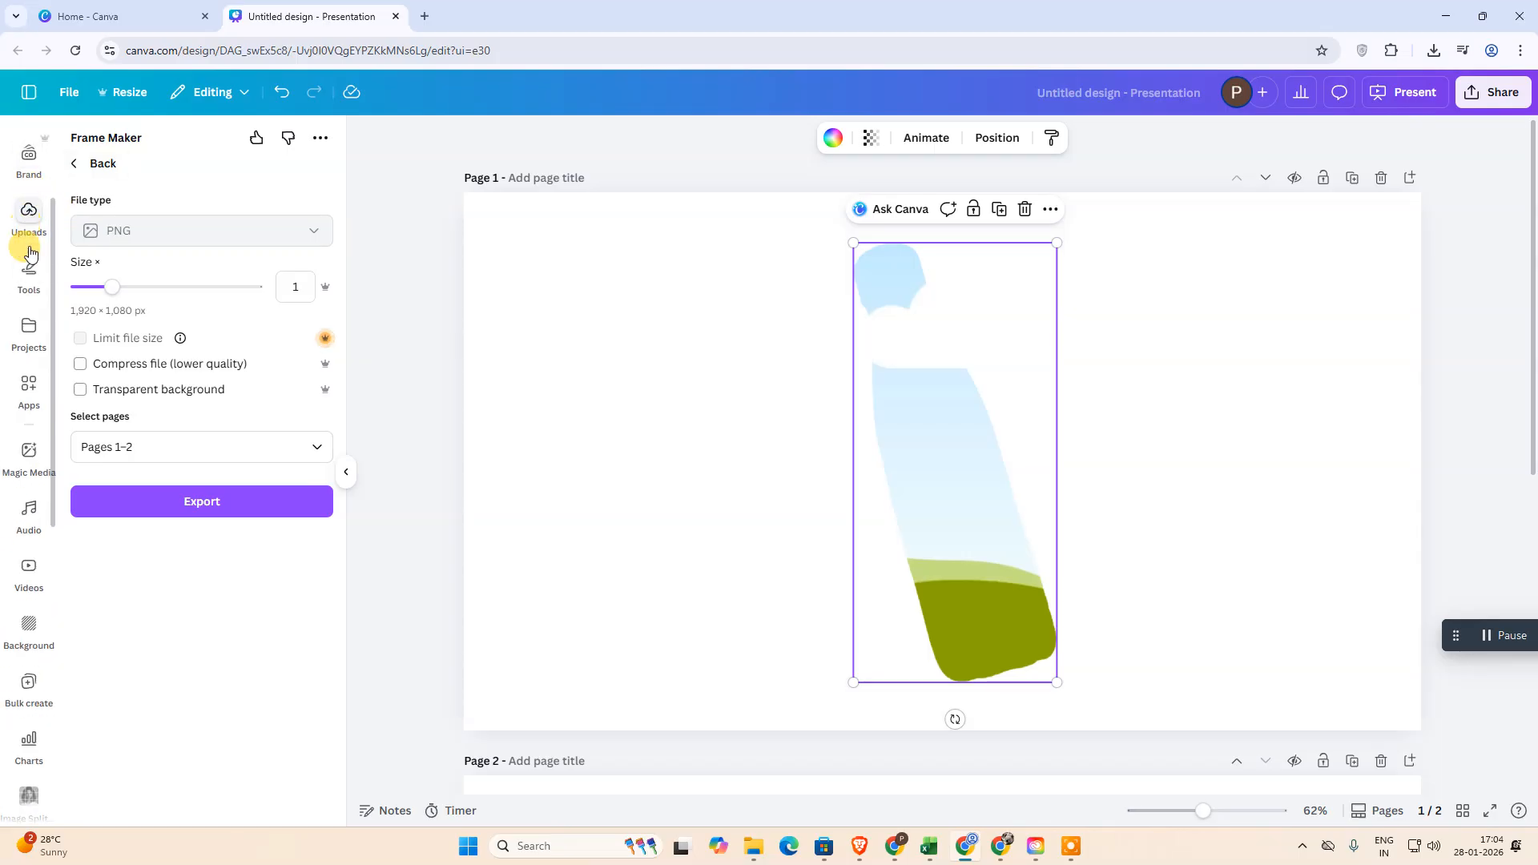
click(70, 164)
scroll(7, 320, up, 3)
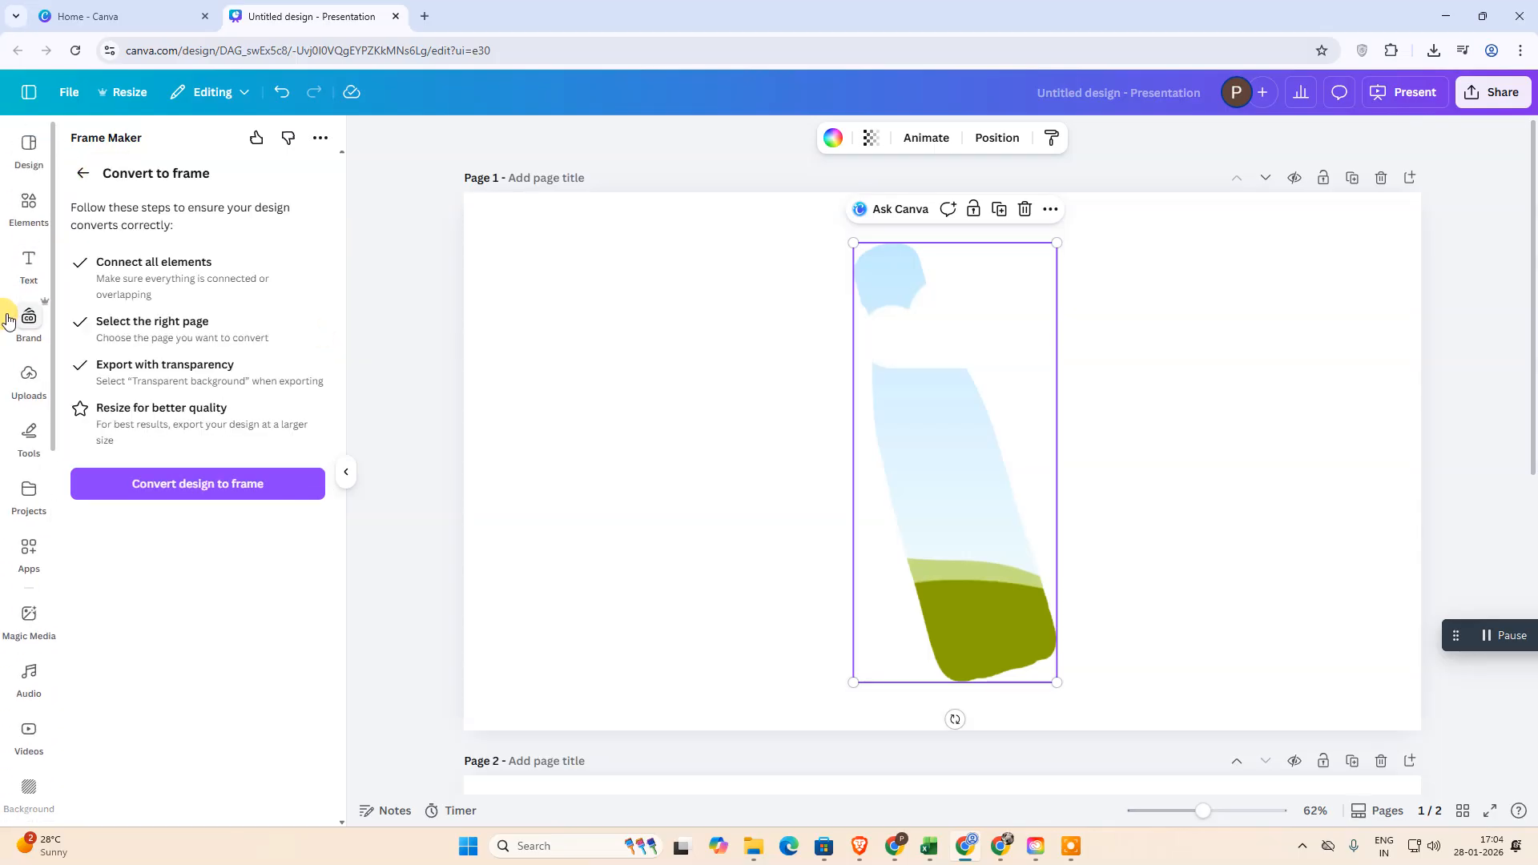
click(28, 204)
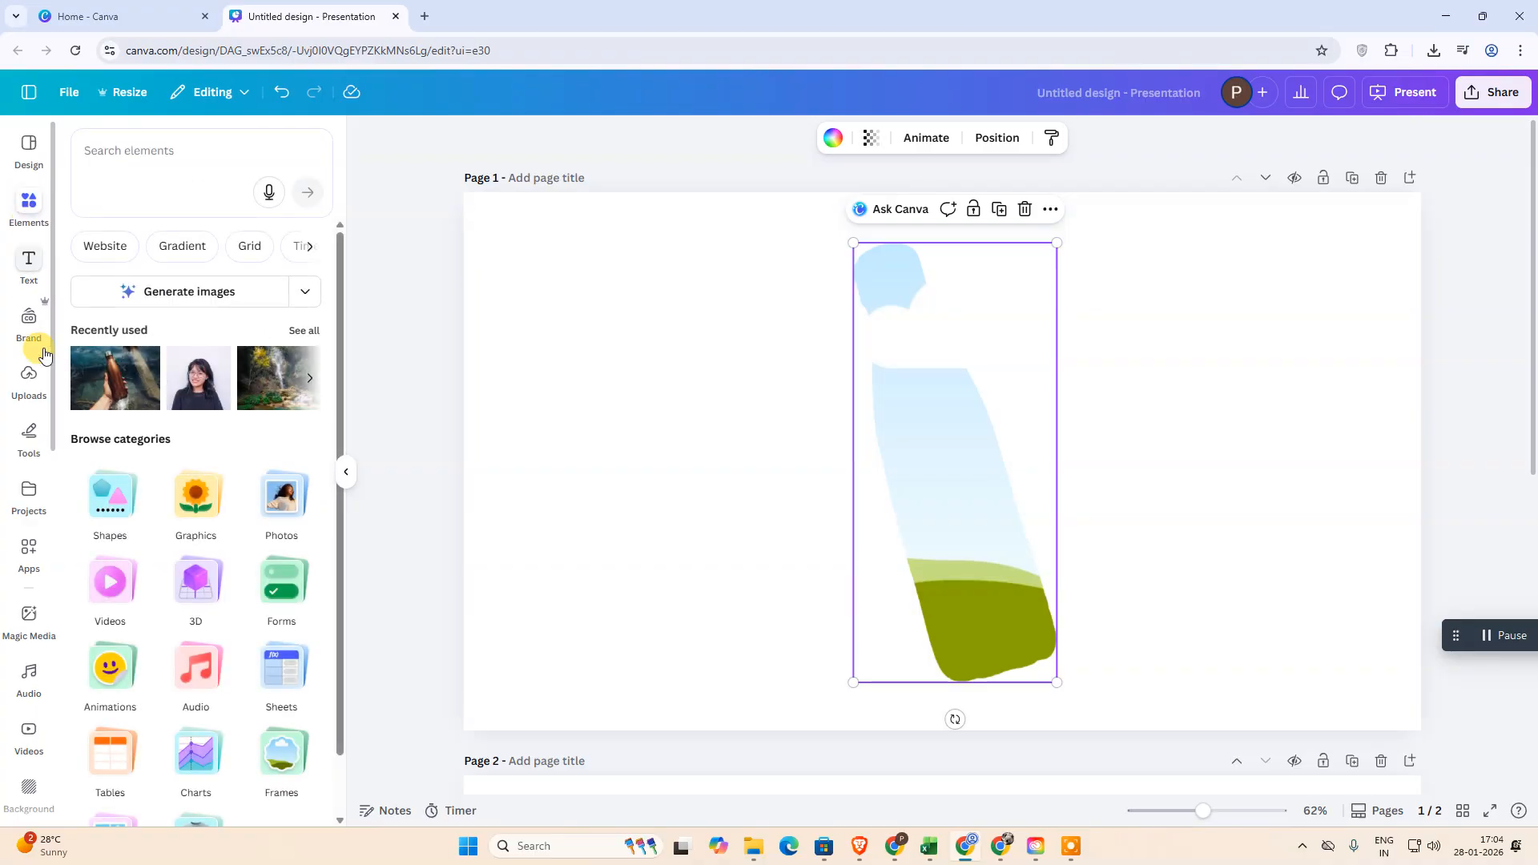
click(28, 377)
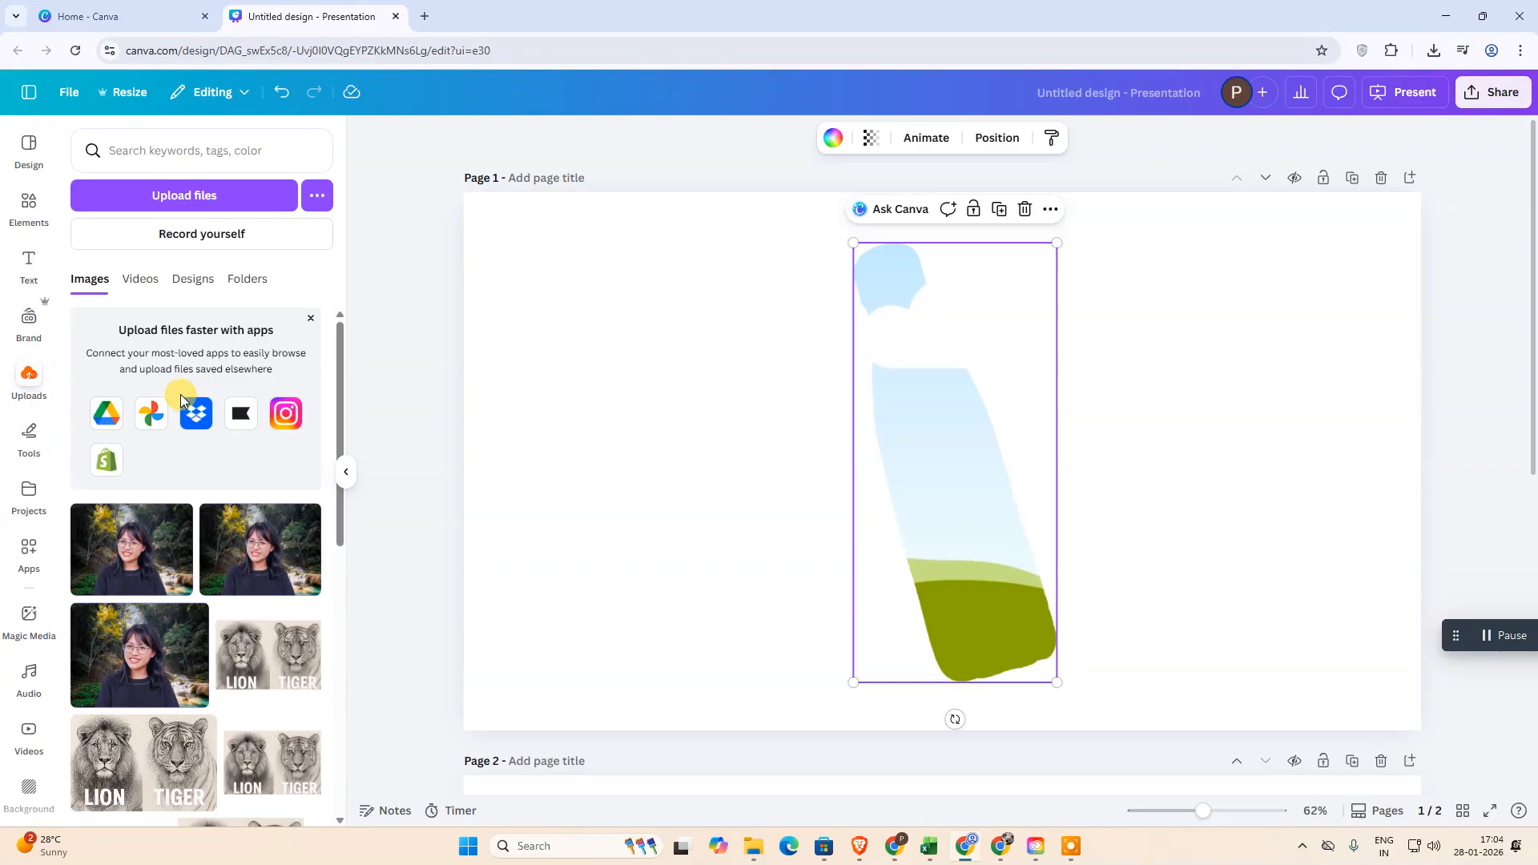
click(35, 213)
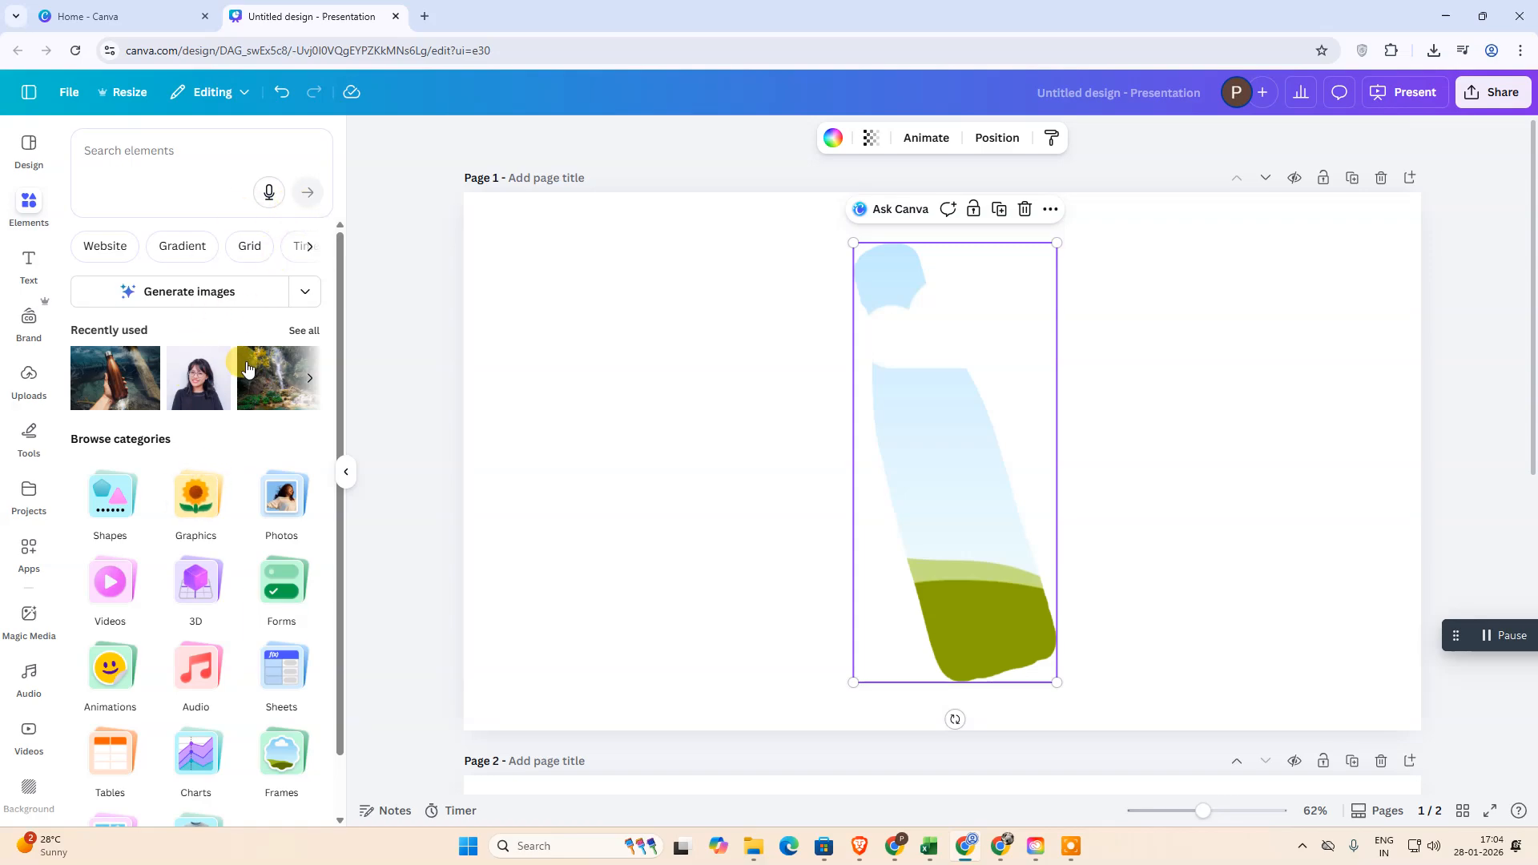
click(309, 377)
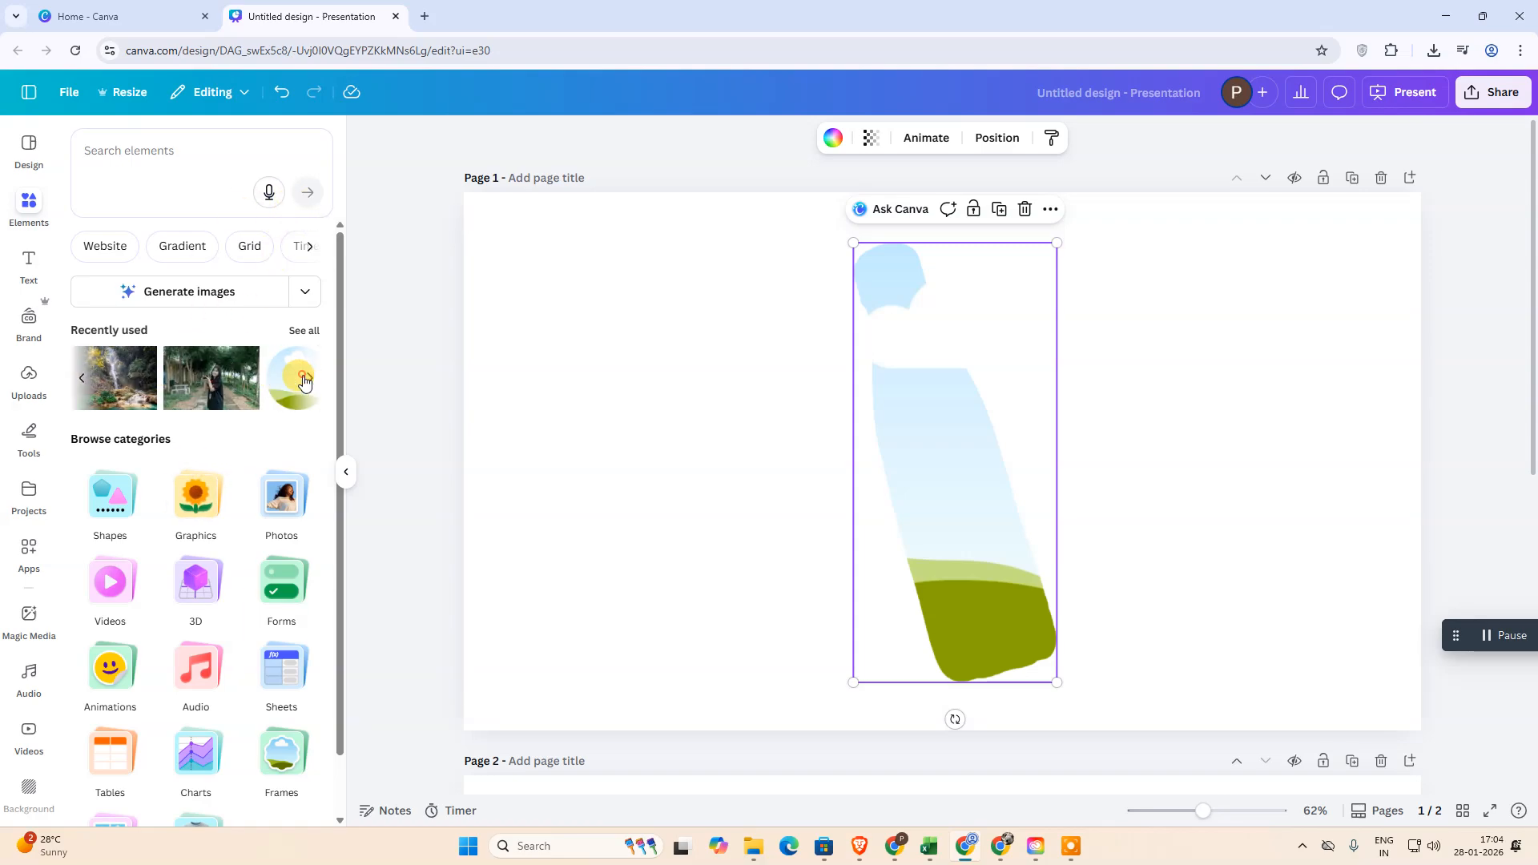
click(134, 383)
drag(900, 413, 959, 463)
click(1193, 417)
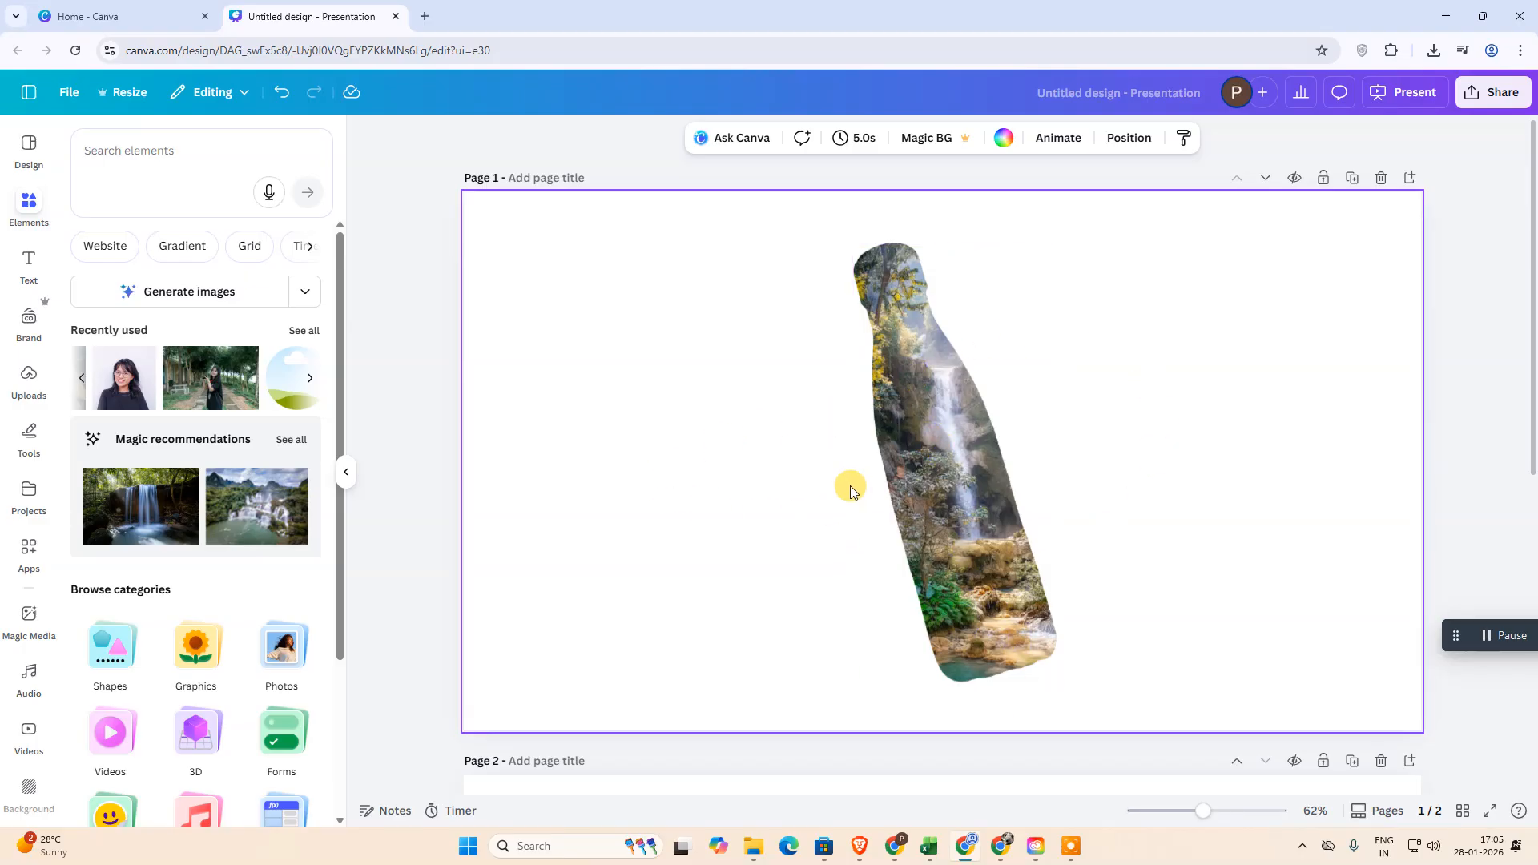
- Undo the photo fill and the frame placement, back to the plain wooden bottle image on page 1
click(776, 405)
key(ctrl+z)
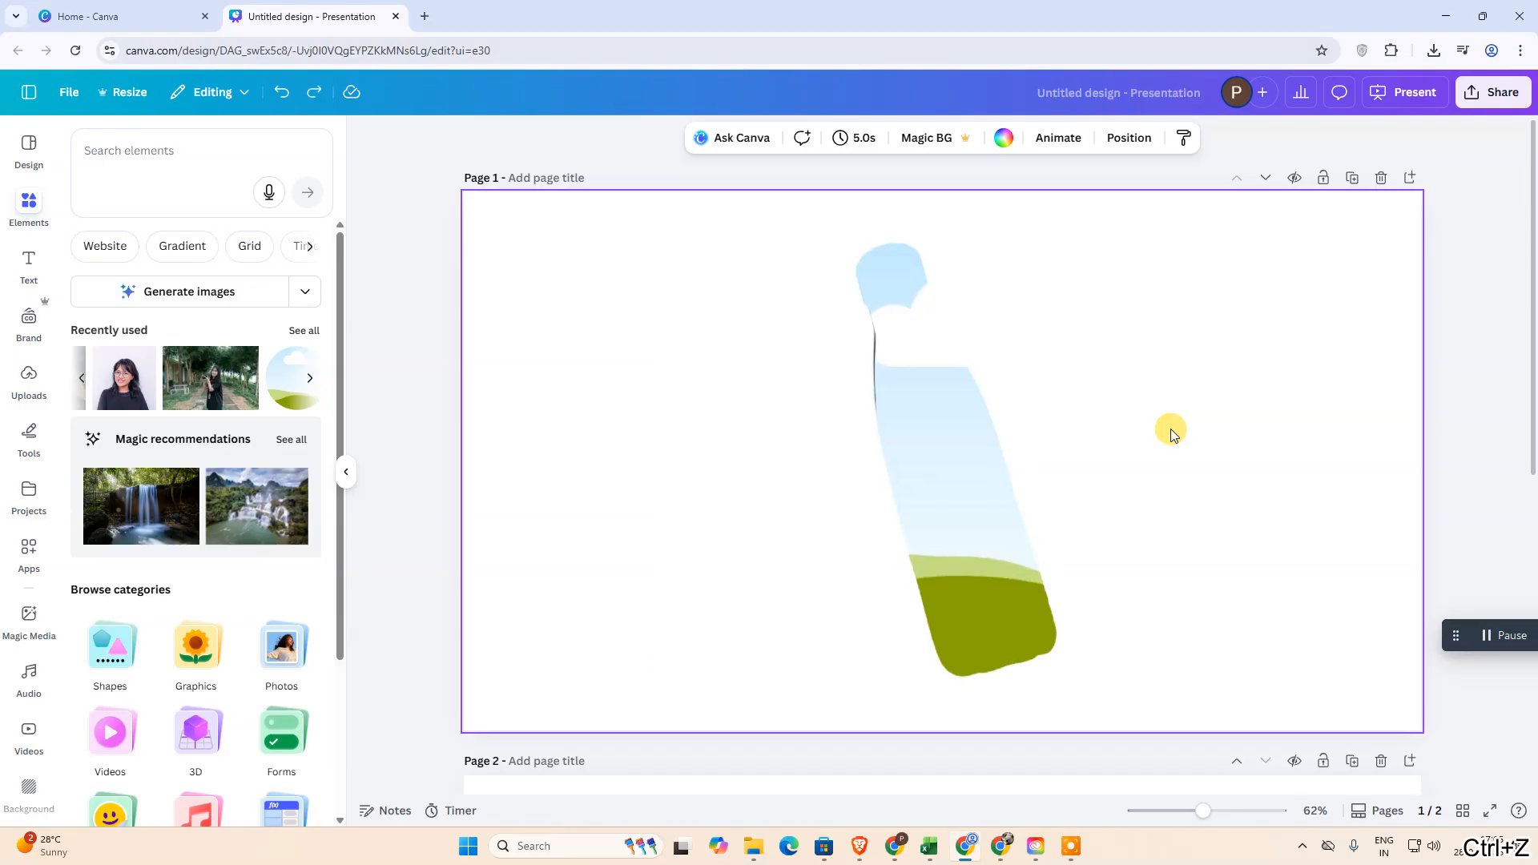
key(ctrl+z)
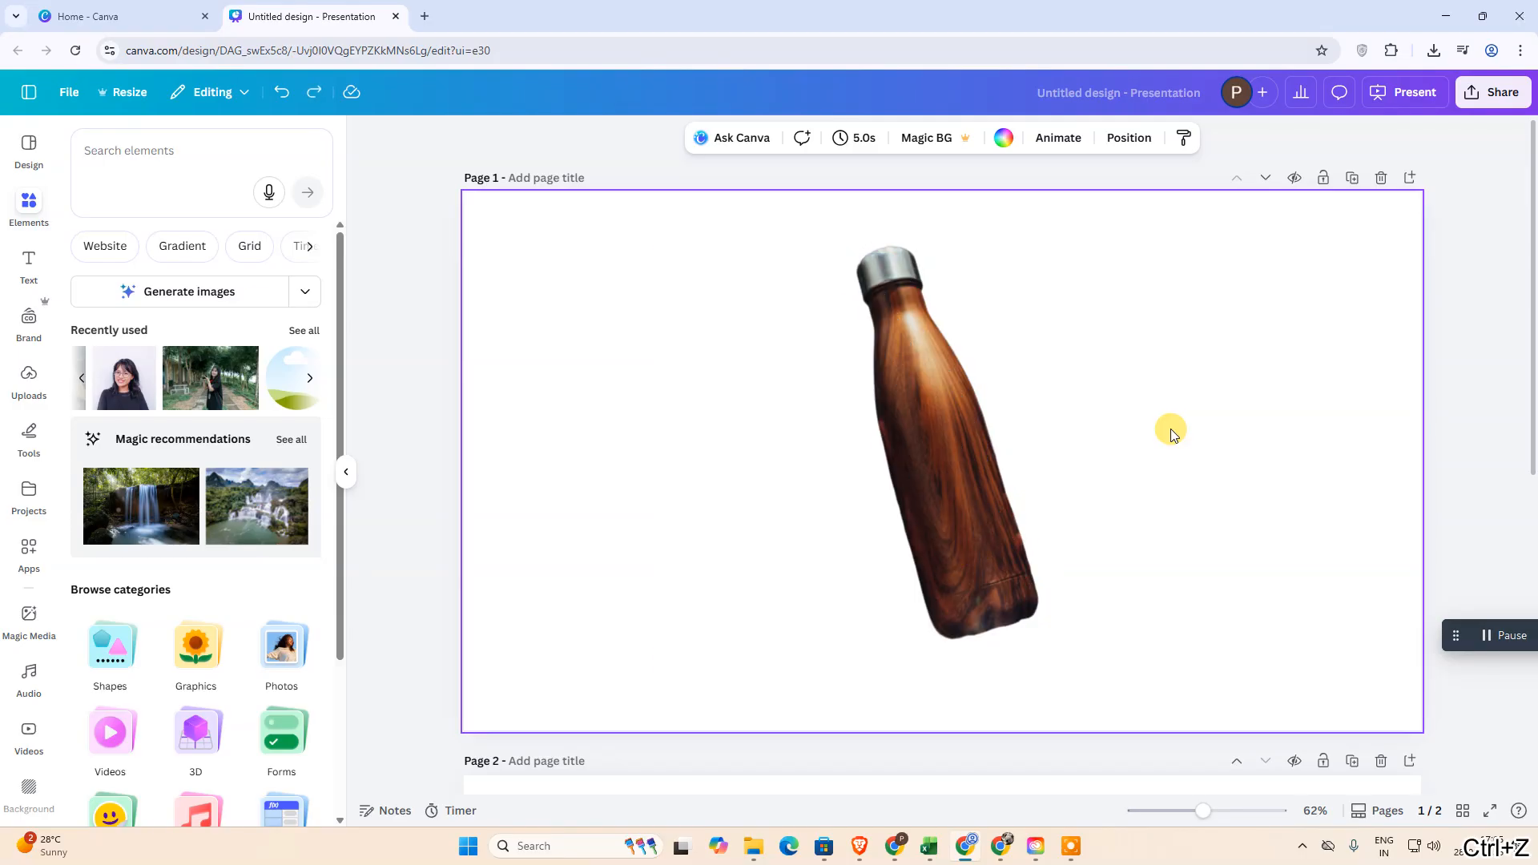
- Crop the wooden bottle image on page 1 from above, cutting off the cap and neck and keeping only the body
click(945, 426)
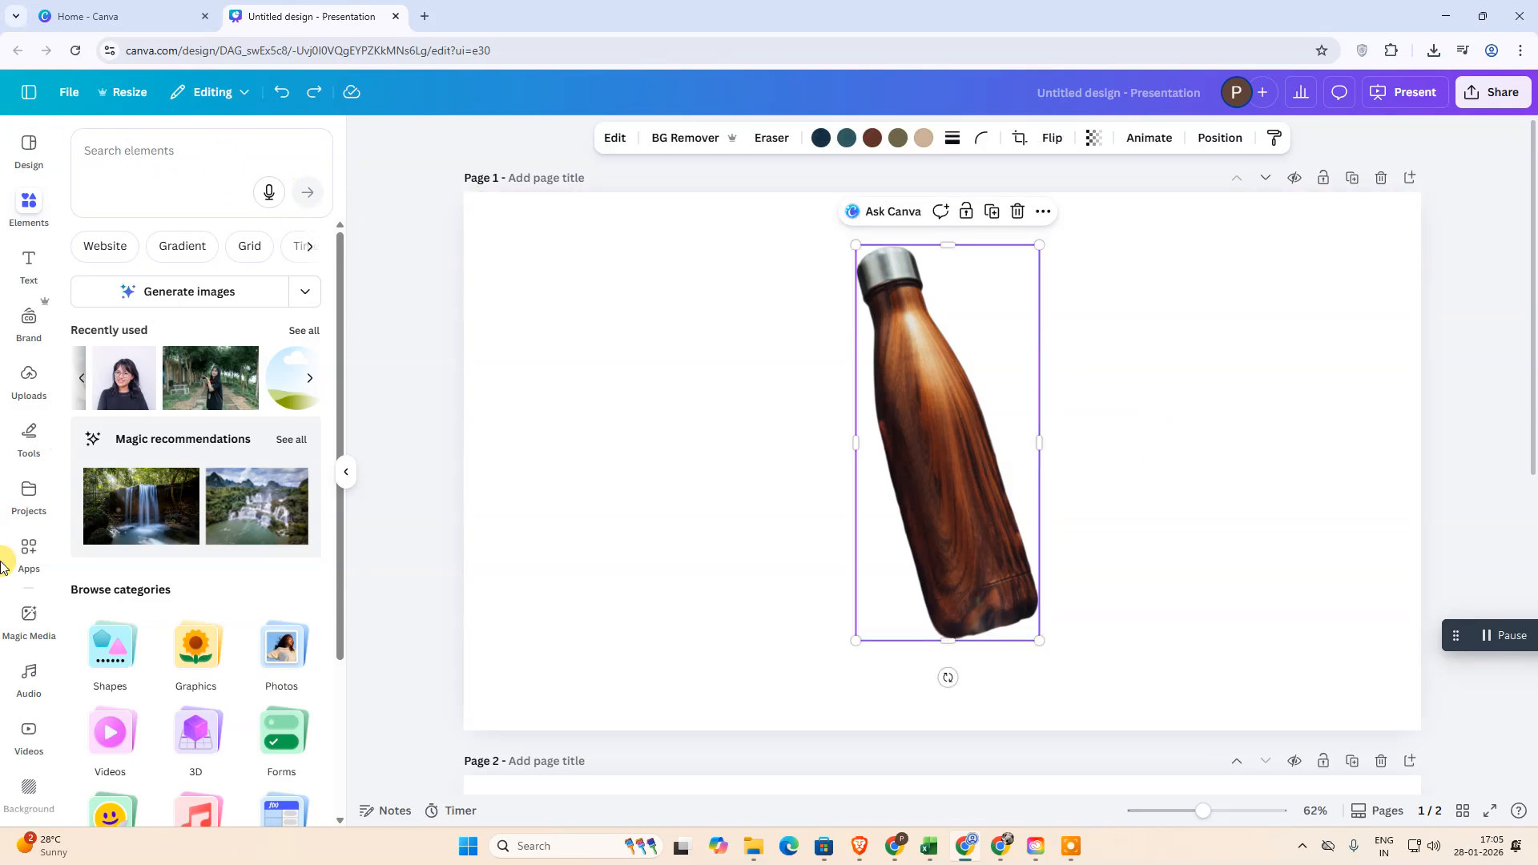
click(347, 475)
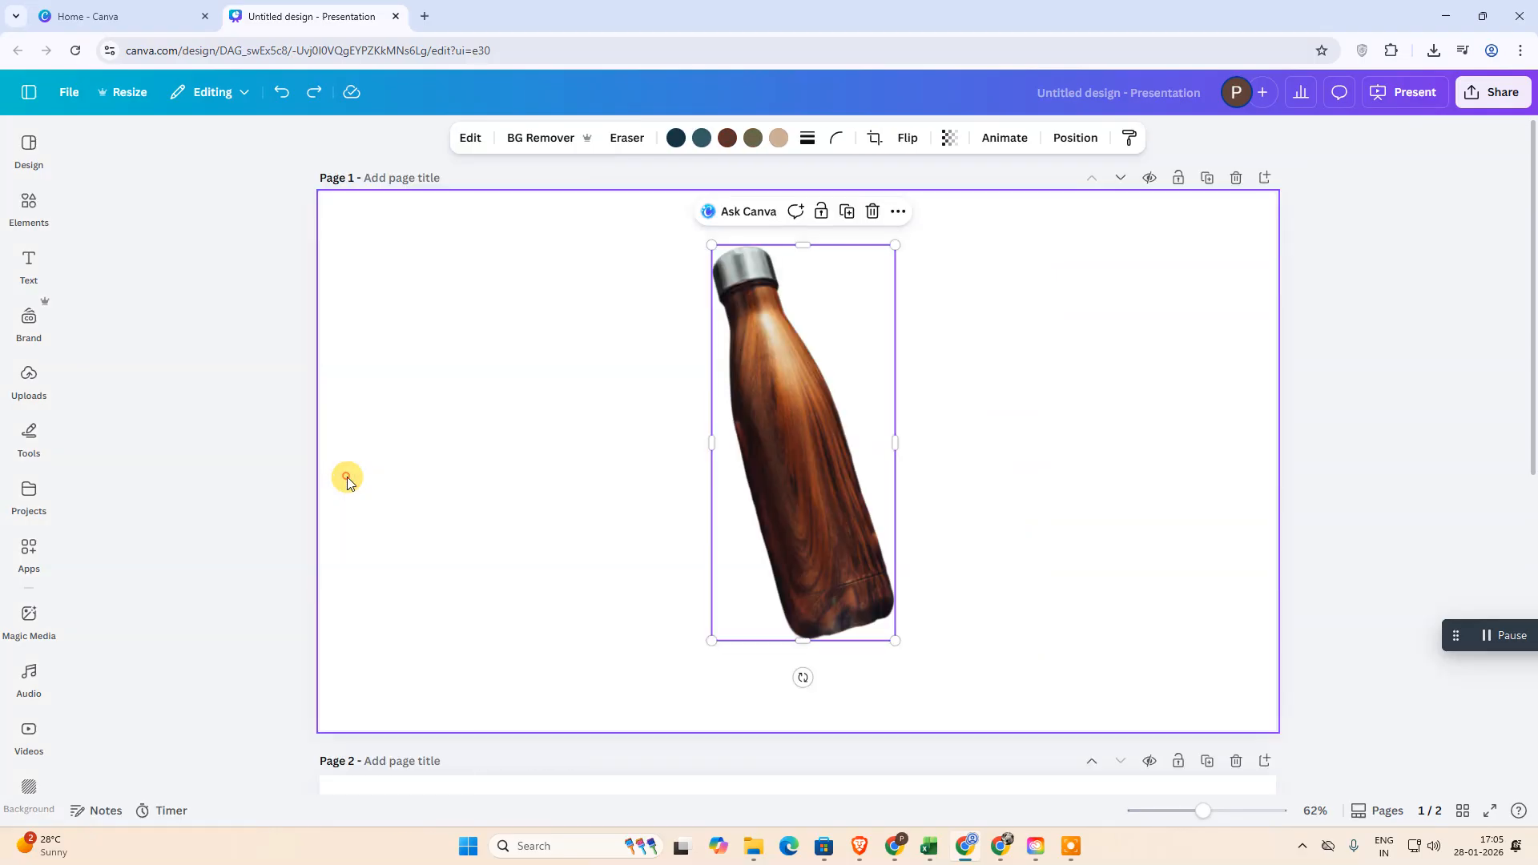
scroll(665, 697, down, 5)
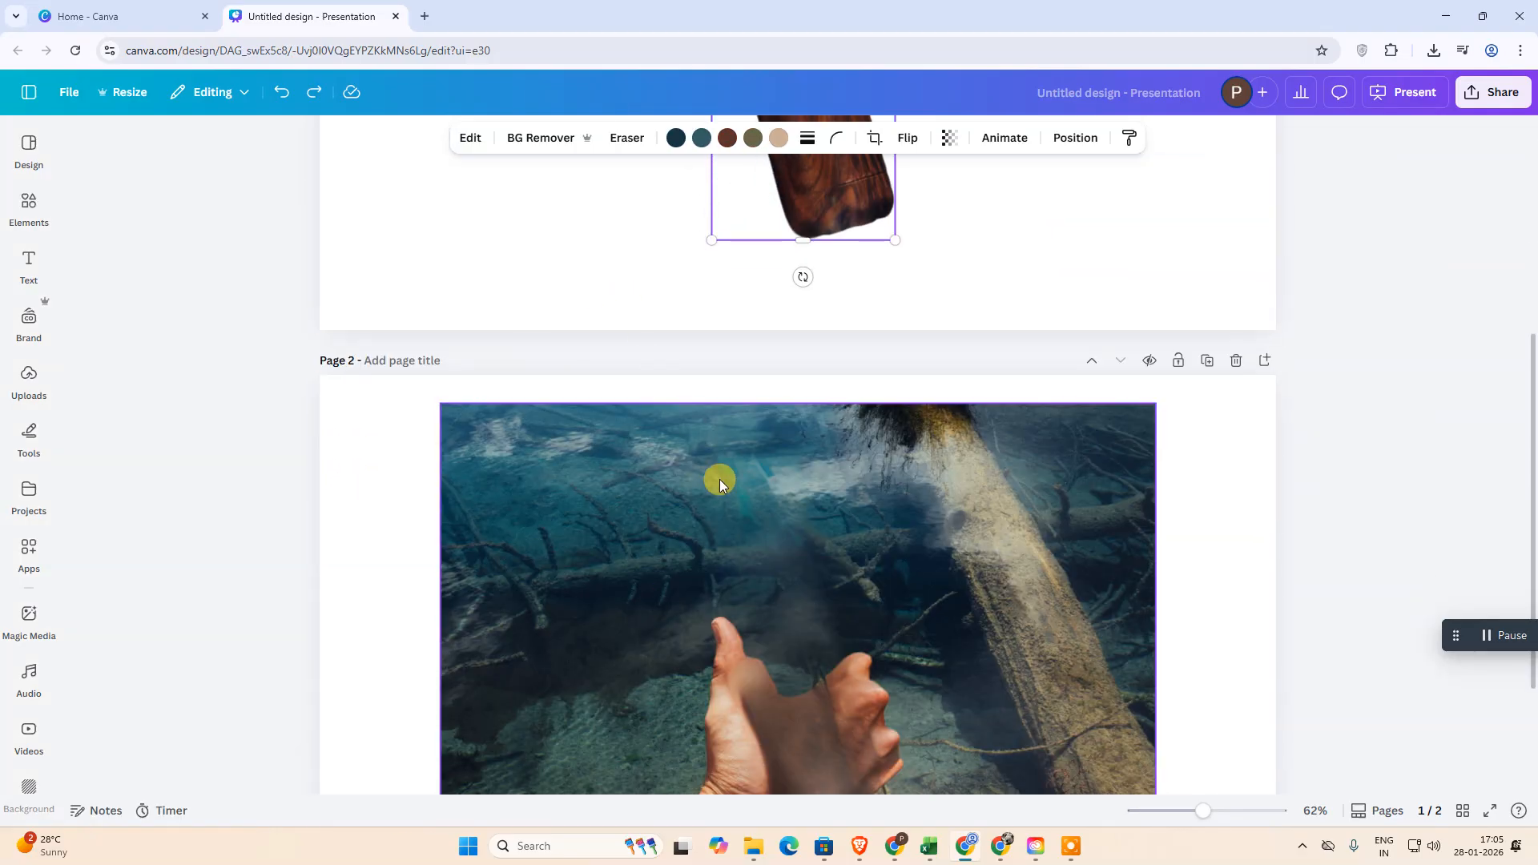
scroll(665, 392, up, 2)
scroll(657, 416, down, 2)
click(607, 477)
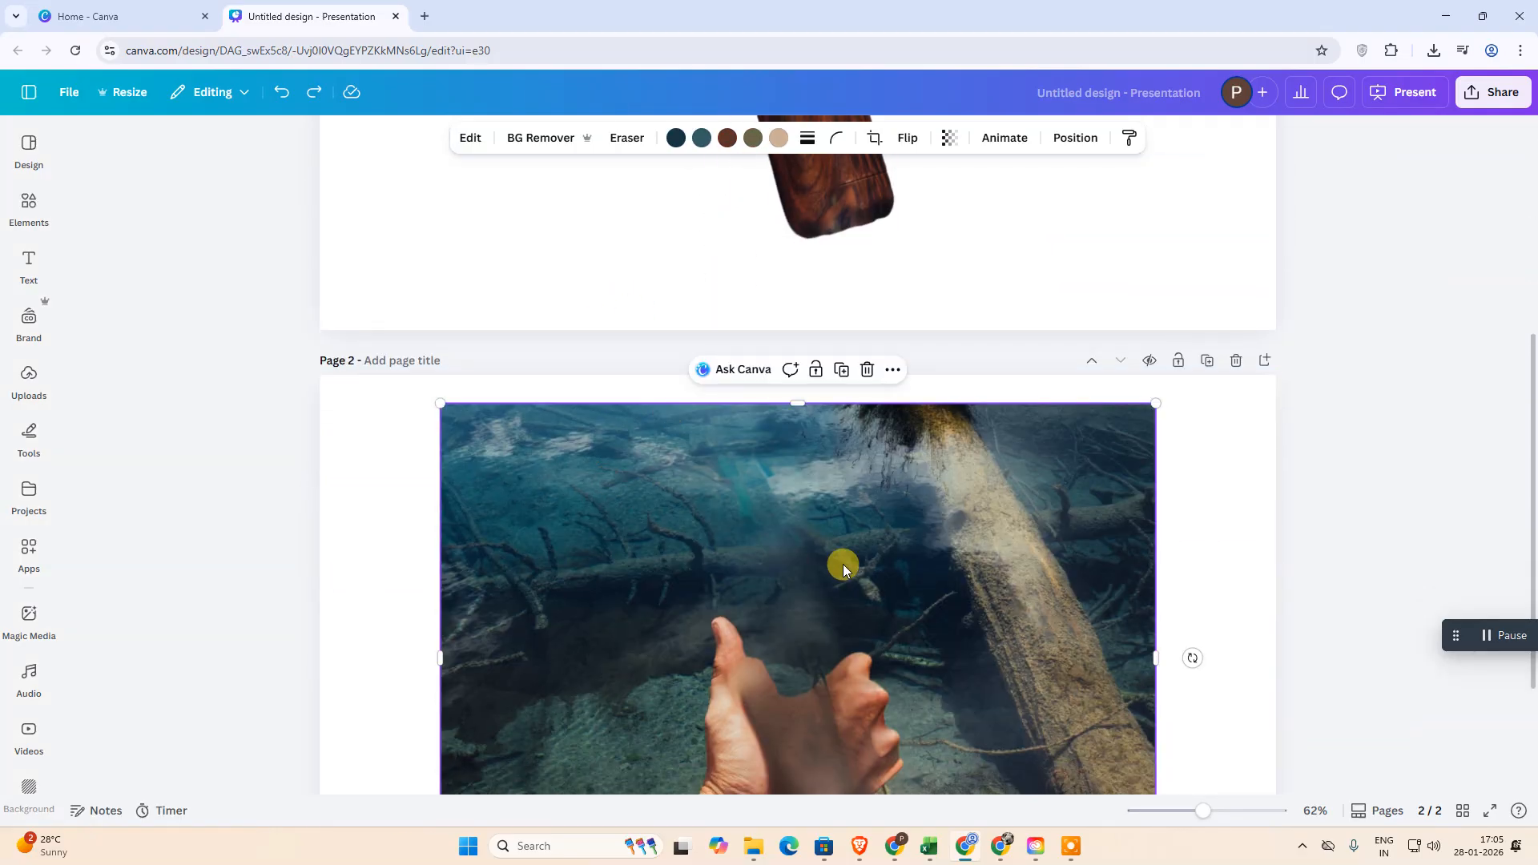
scroll(844, 569, up, 5)
click(818, 467)
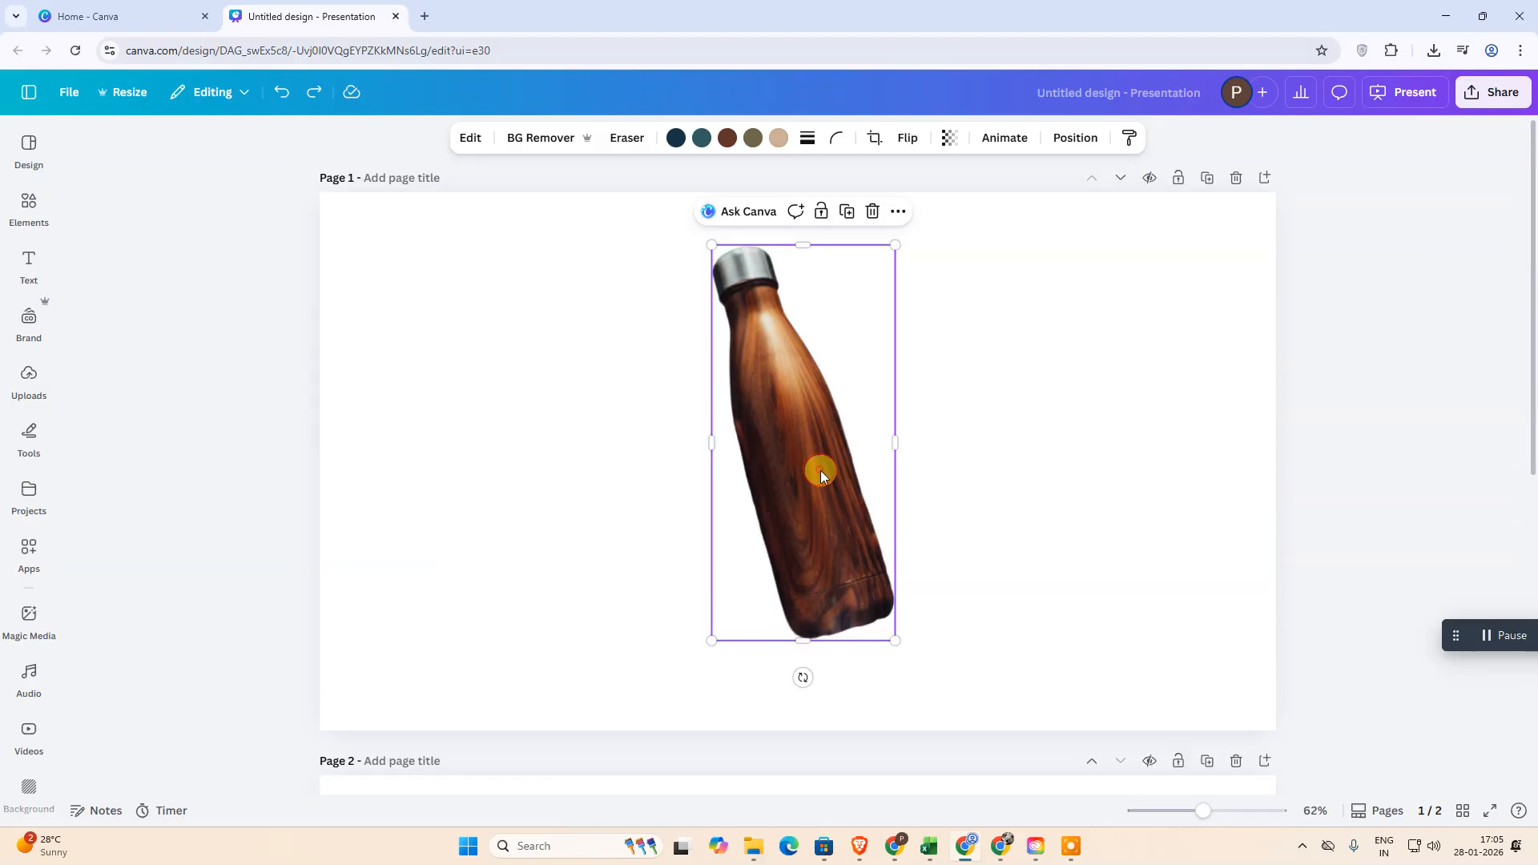
drag(807, 241, 808, 332)
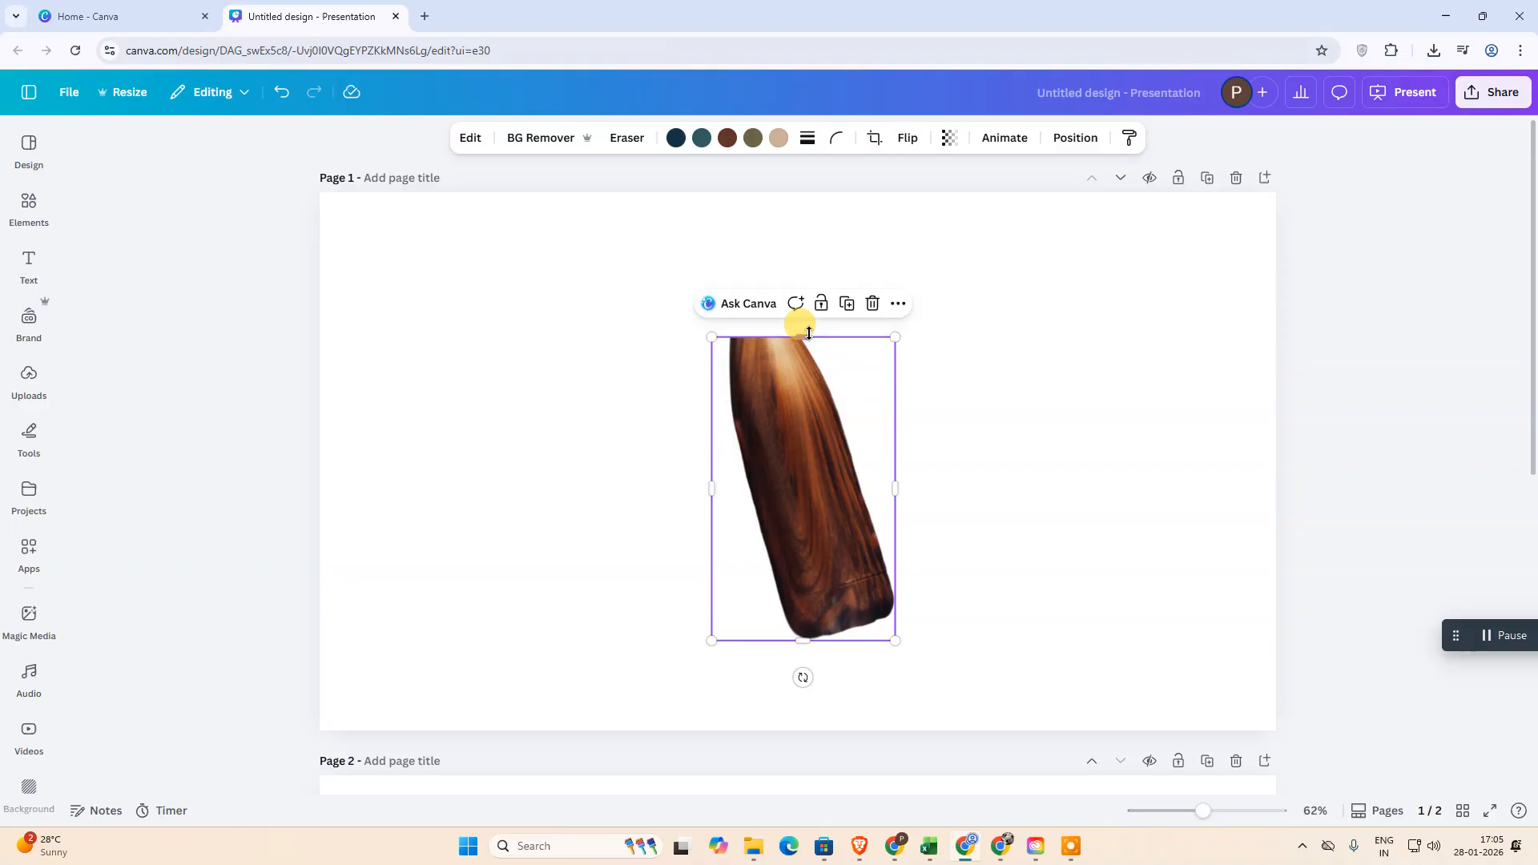
click(503, 396)
- Reopen the Frame Maker app and start converting the design with the cropped bottle to a frame
click(848, 532)
scroll(11, 748, down, 10)
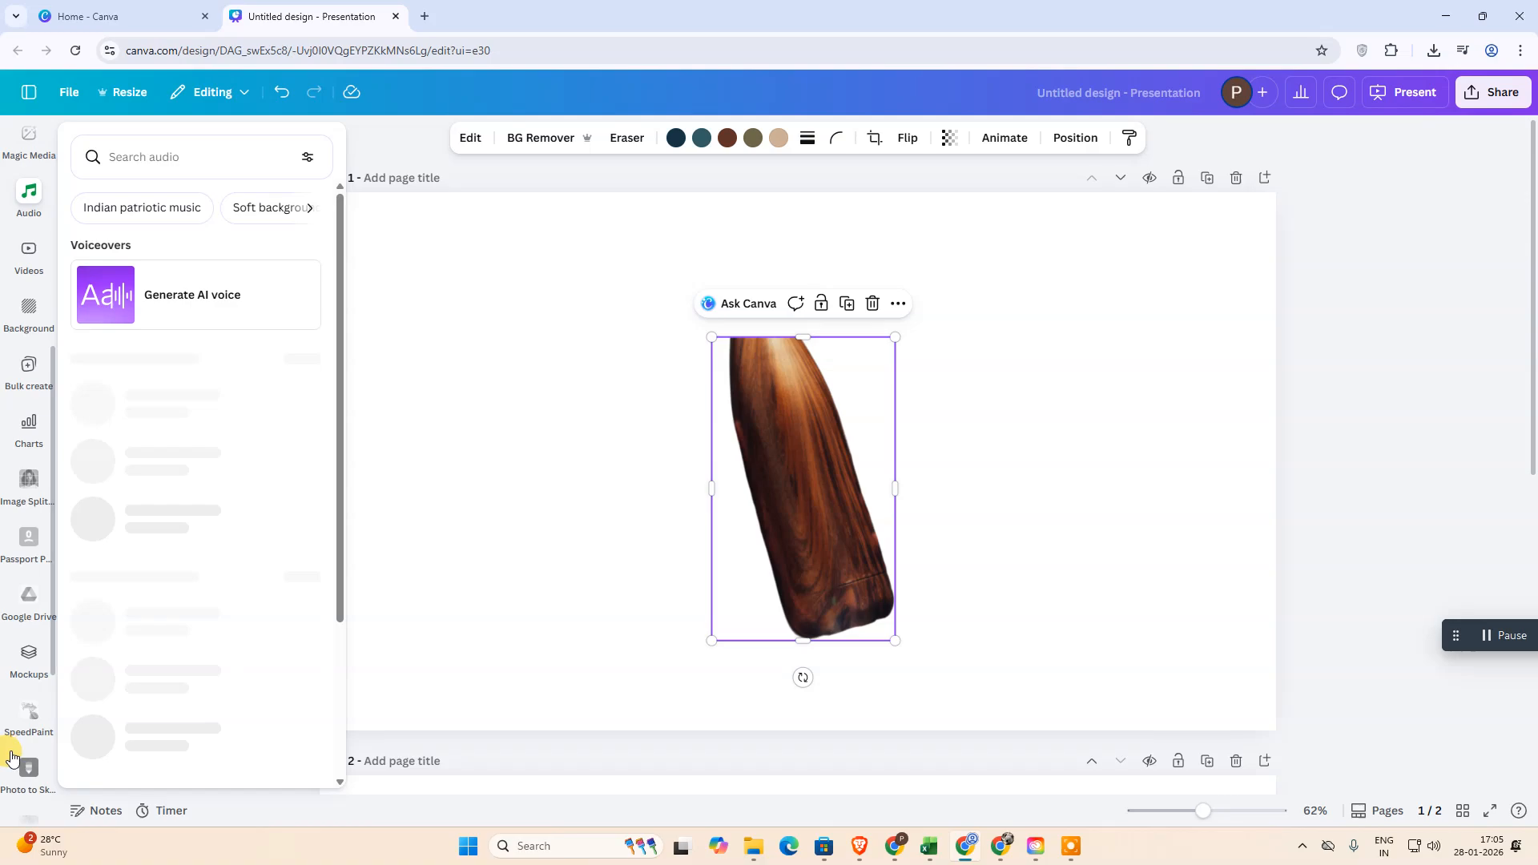
click(21, 816)
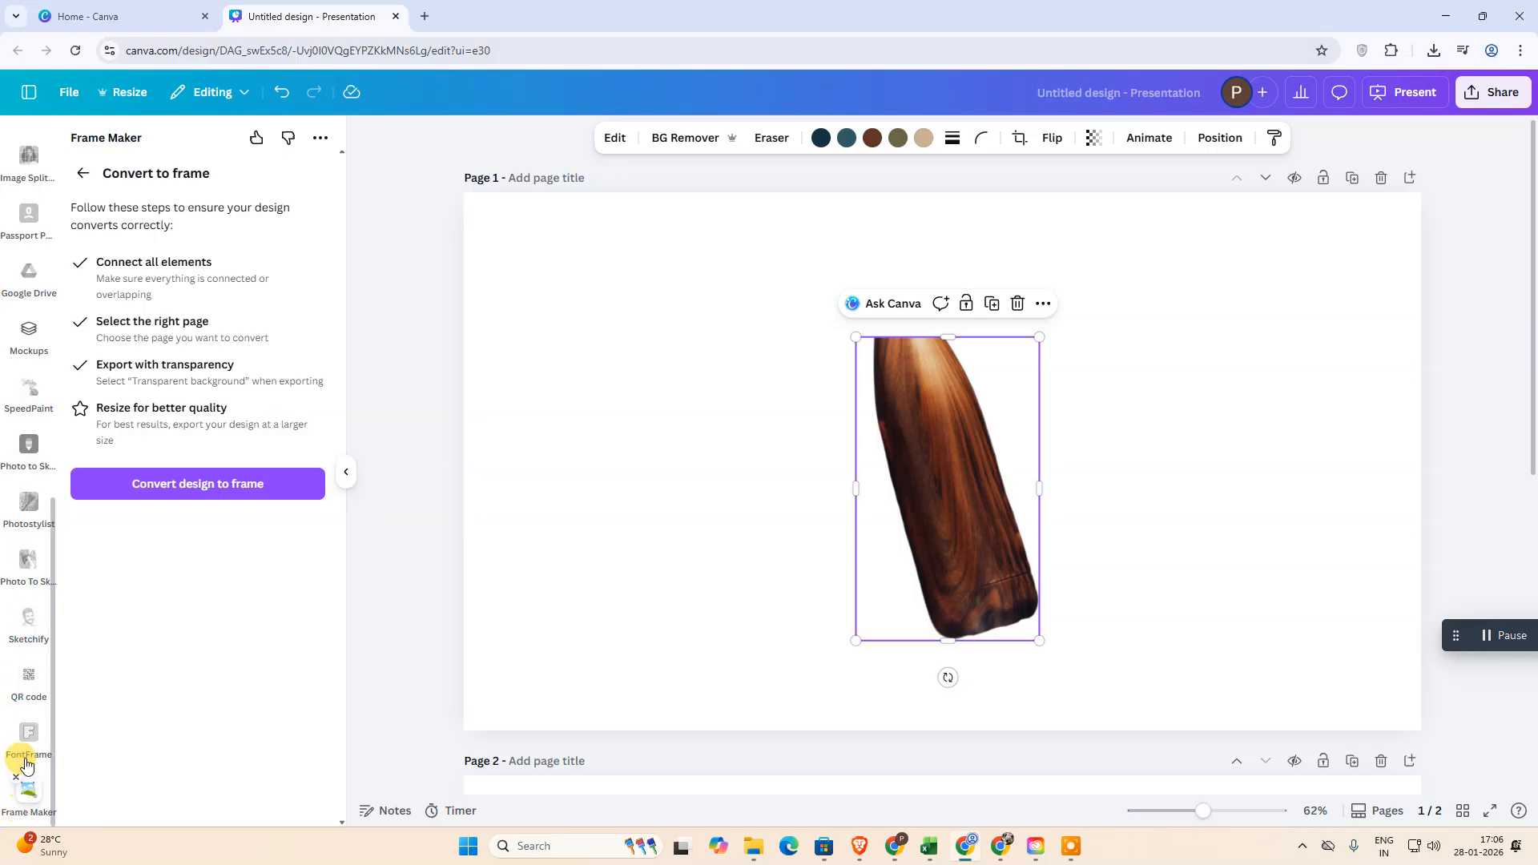
click(216, 484)
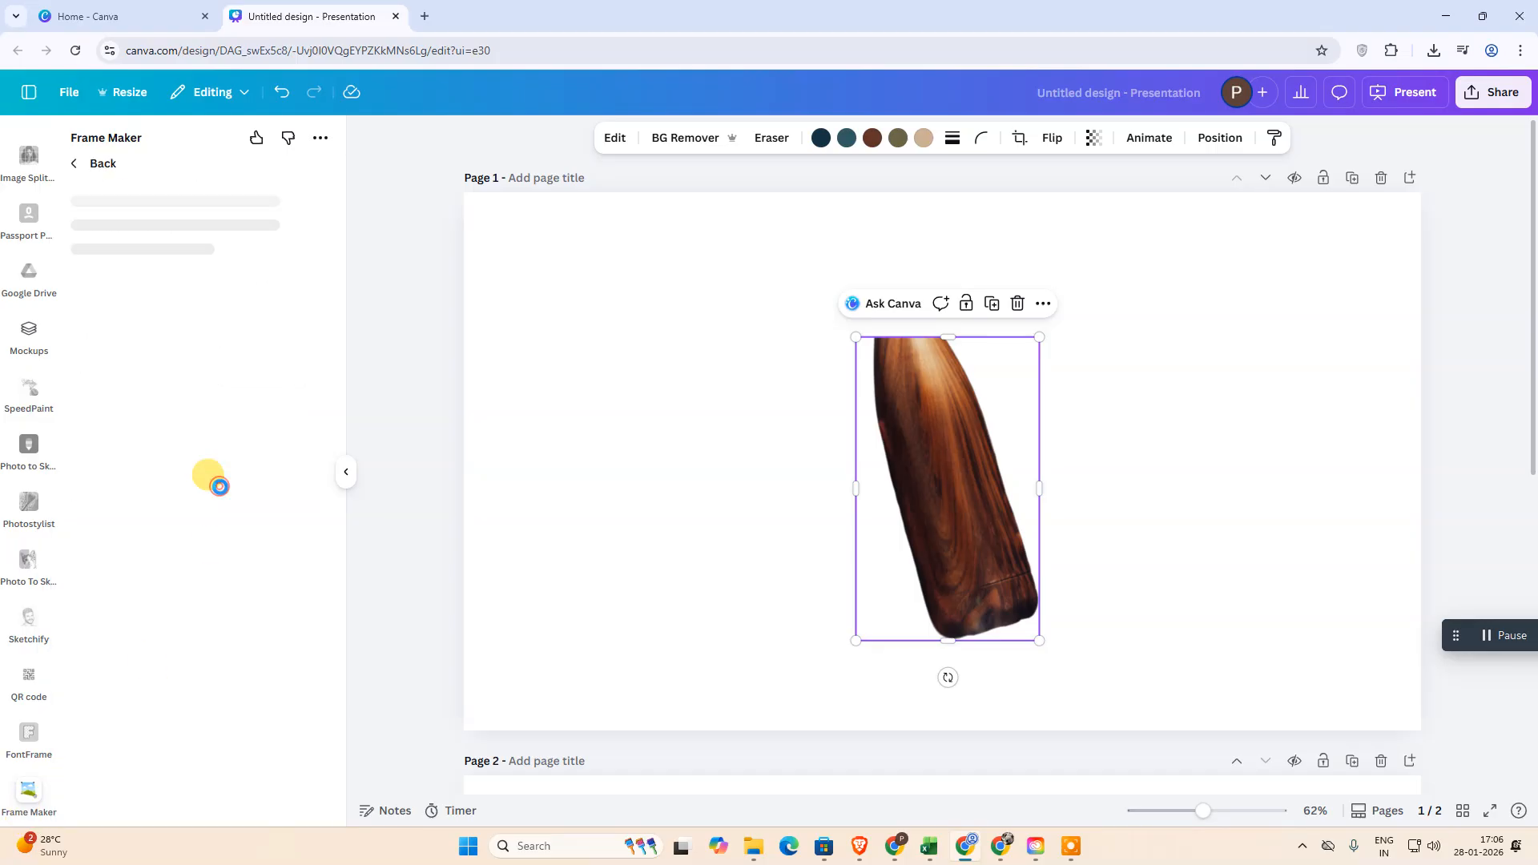
- Export only page 1 at size 3.125 with a transparent background to generate the bottle-body frame
drag(133, 297, 292, 289)
click(147, 392)
click(198, 452)
click(129, 487)
click(158, 604)
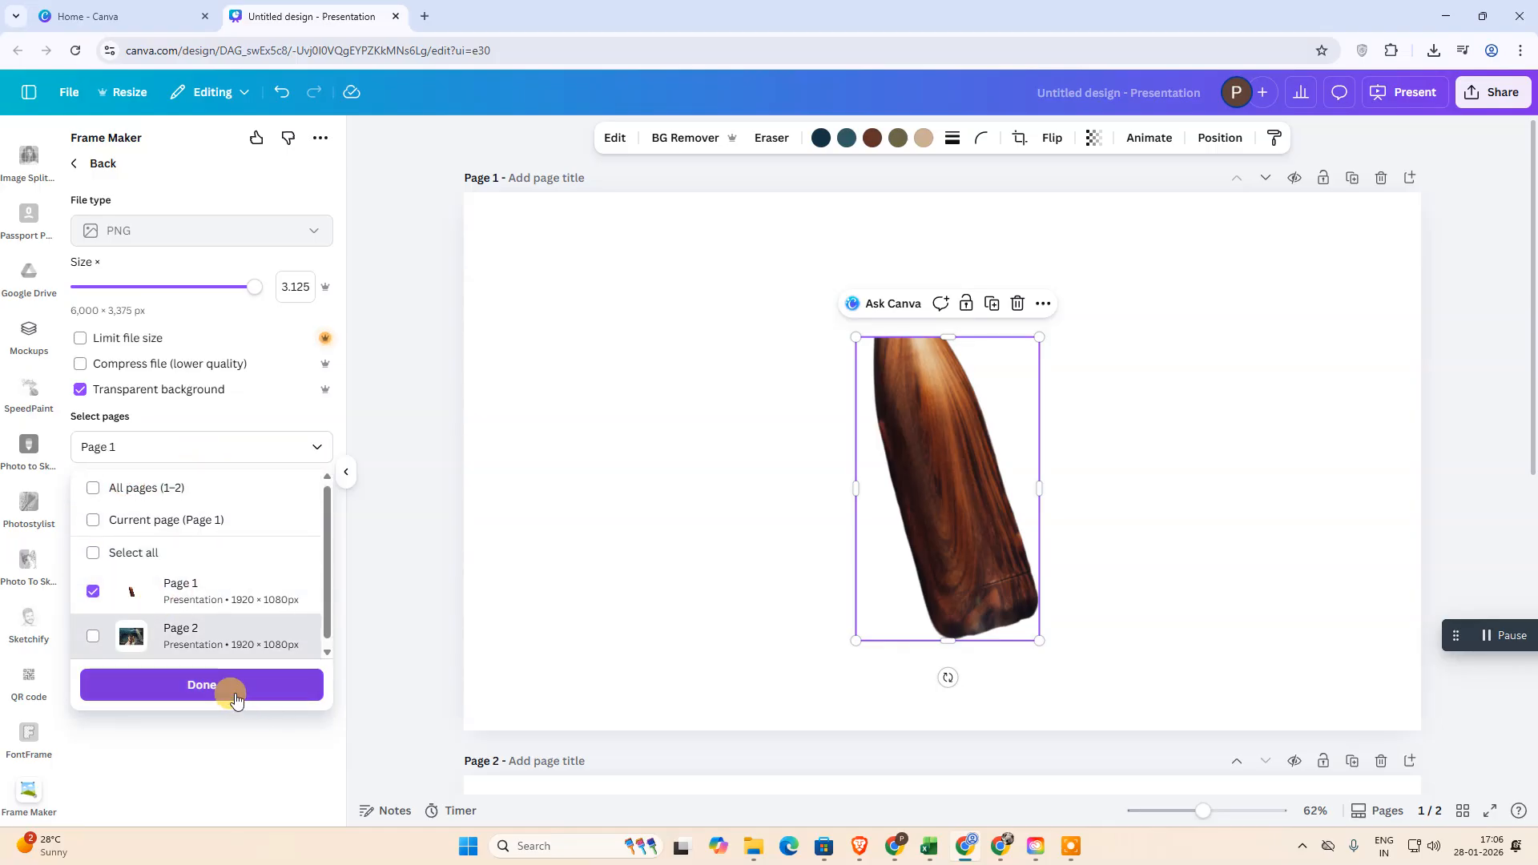
click(234, 694)
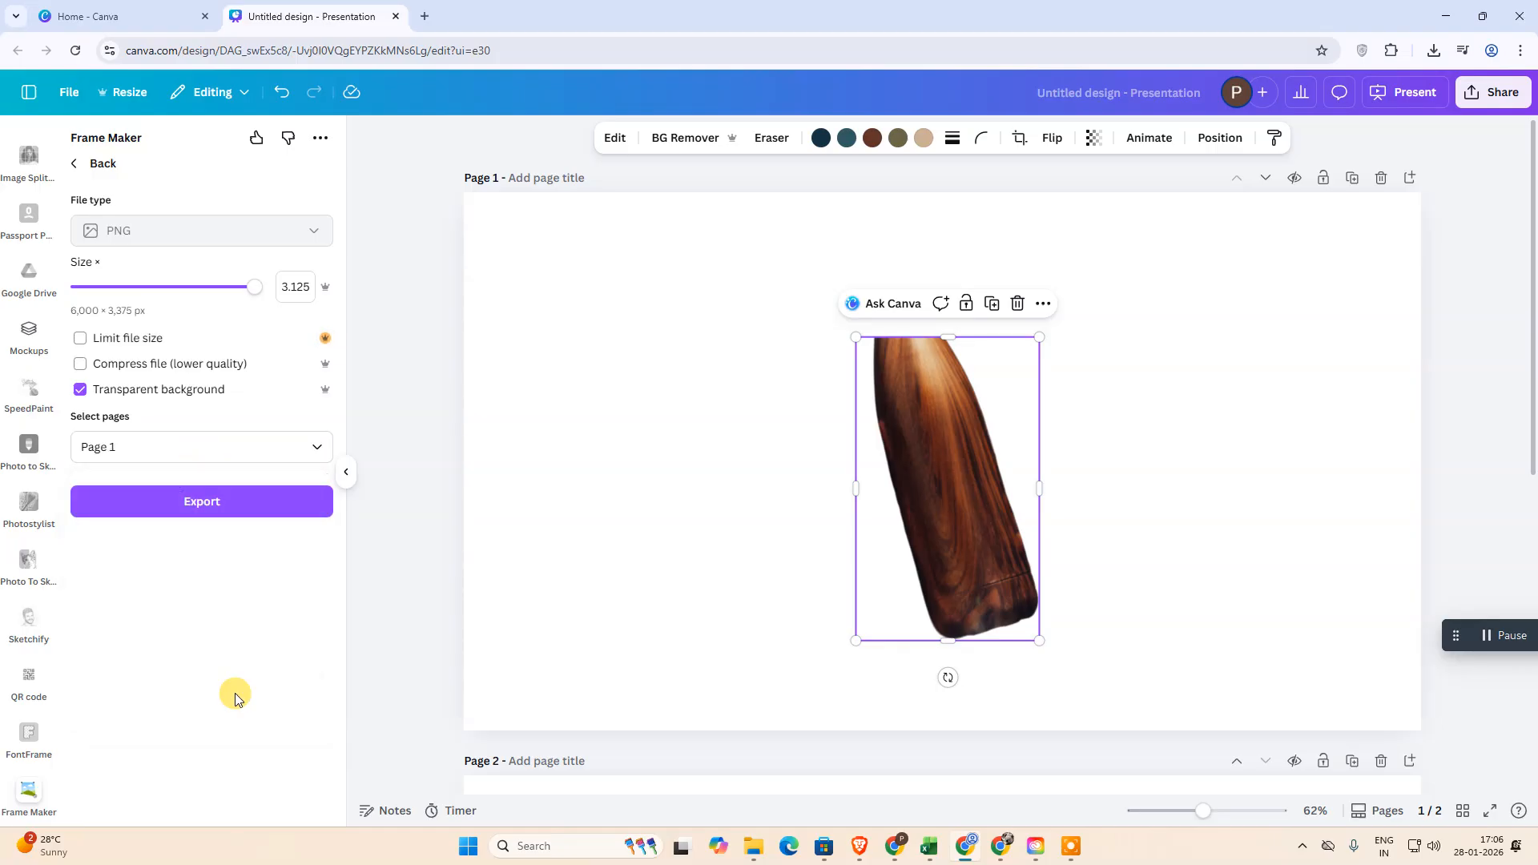
click(198, 497)
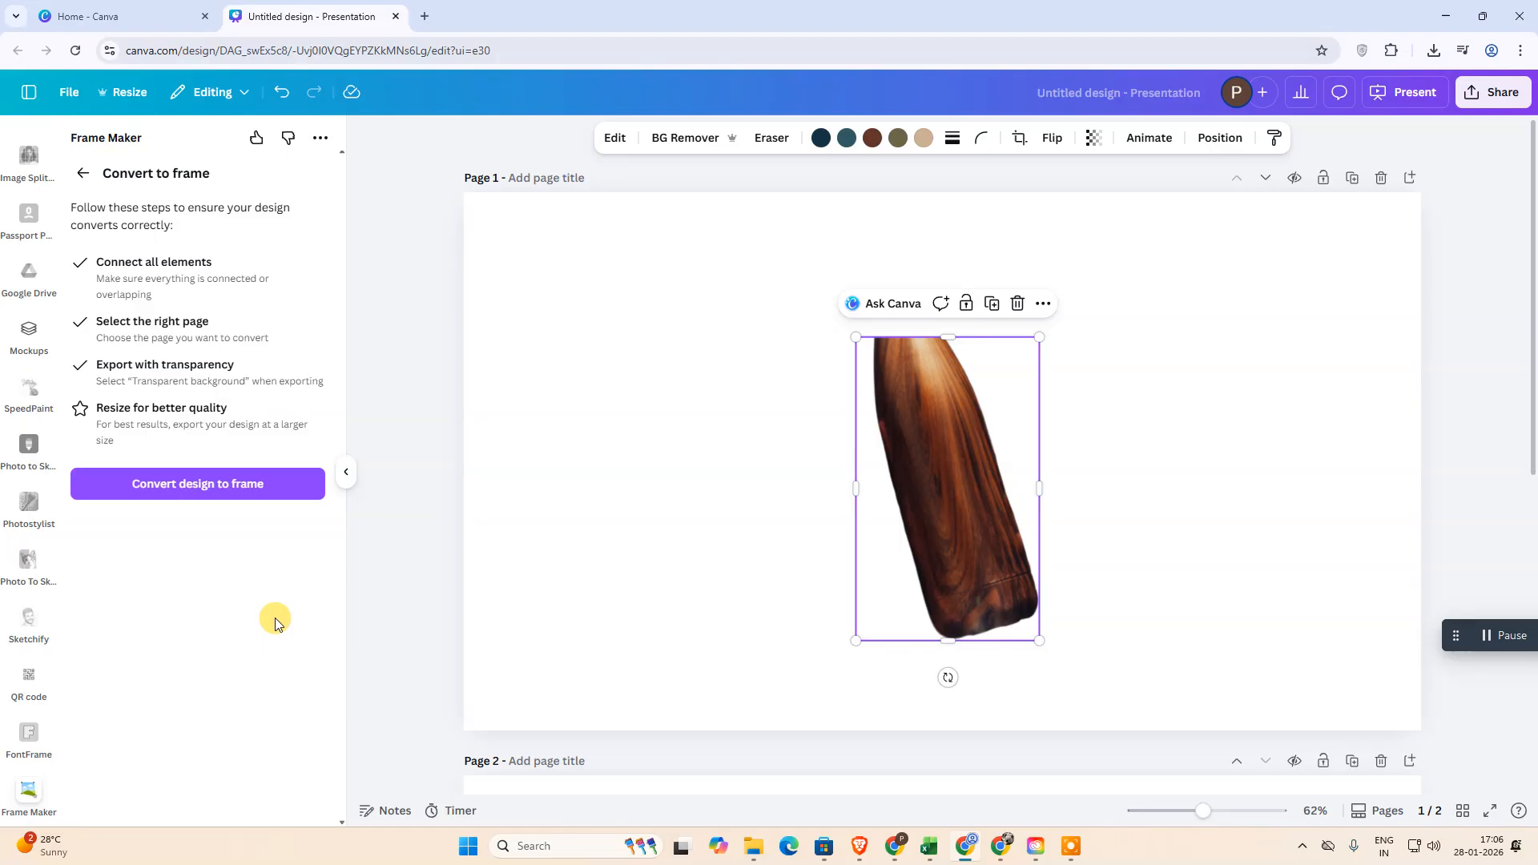
- Enlarge the new bottle-body frame and align it over the cropped bottle image on page 1
click(200, 489)
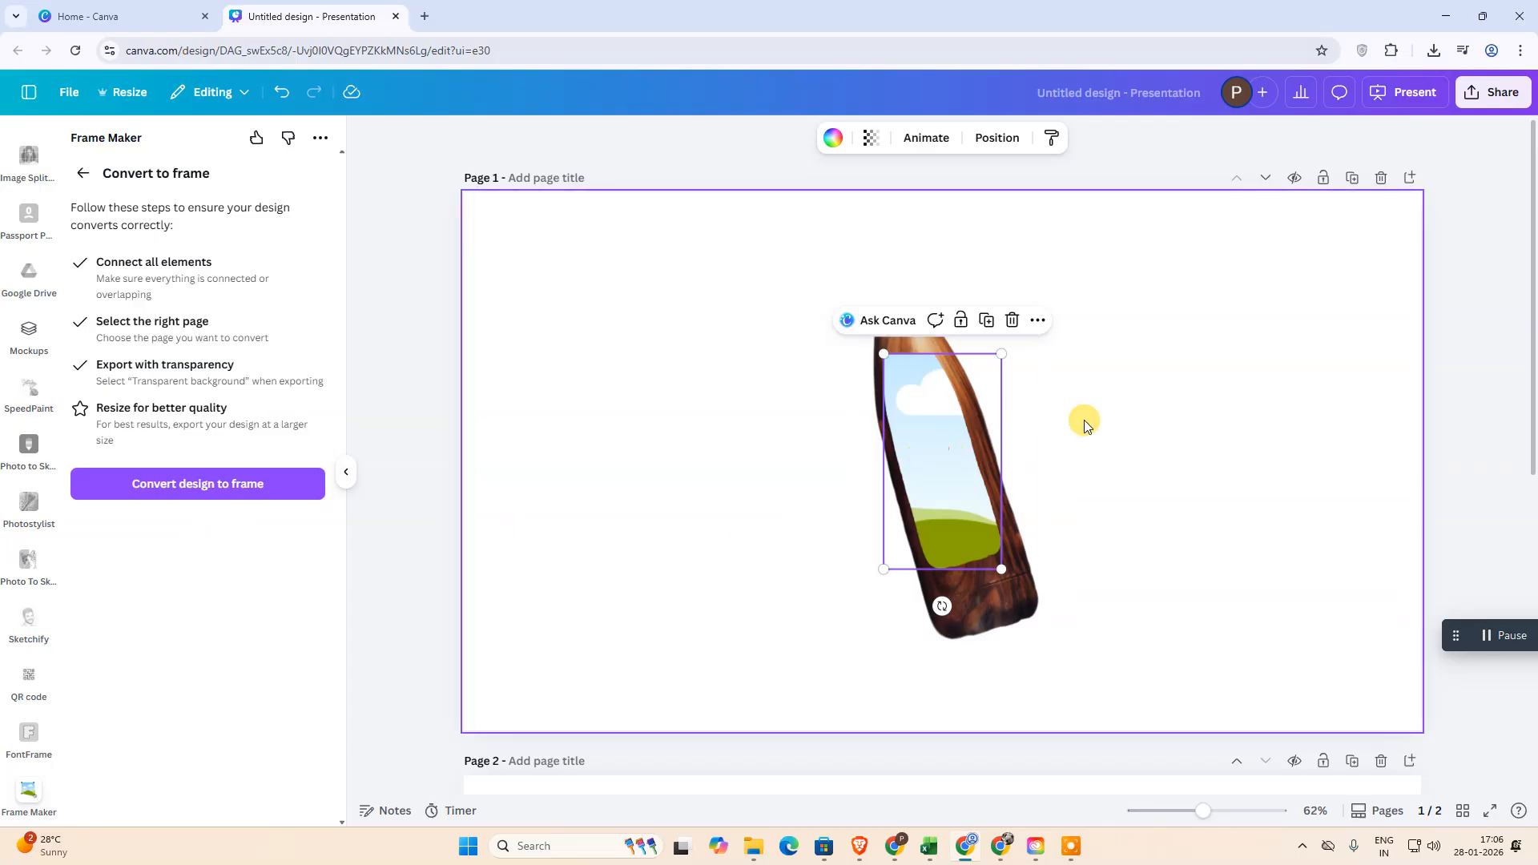
drag(923, 437, 915, 422)
drag(993, 552, 1040, 639)
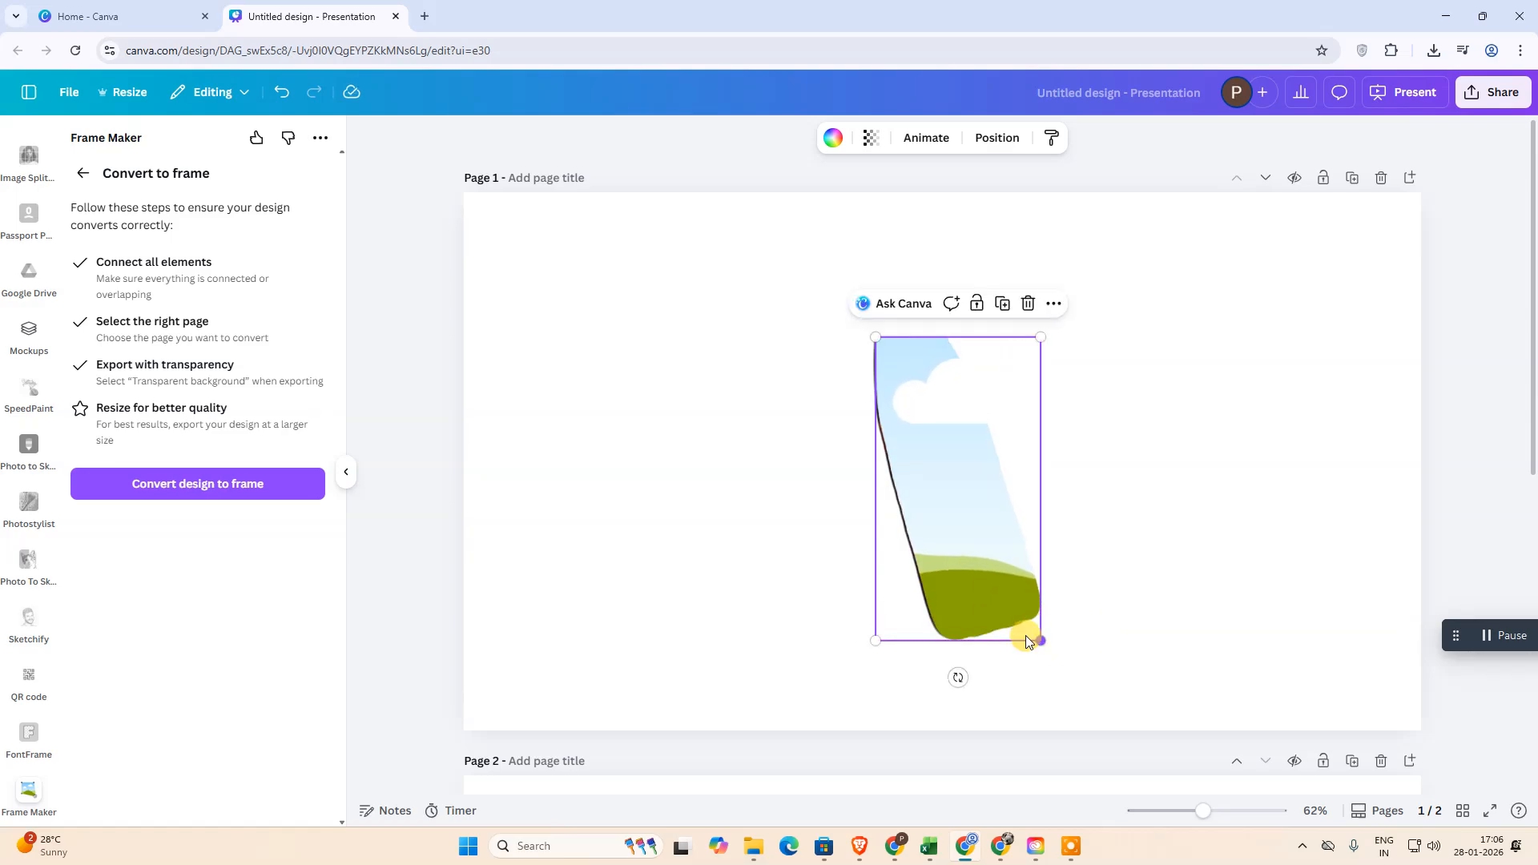
drag(875, 641, 874, 645)
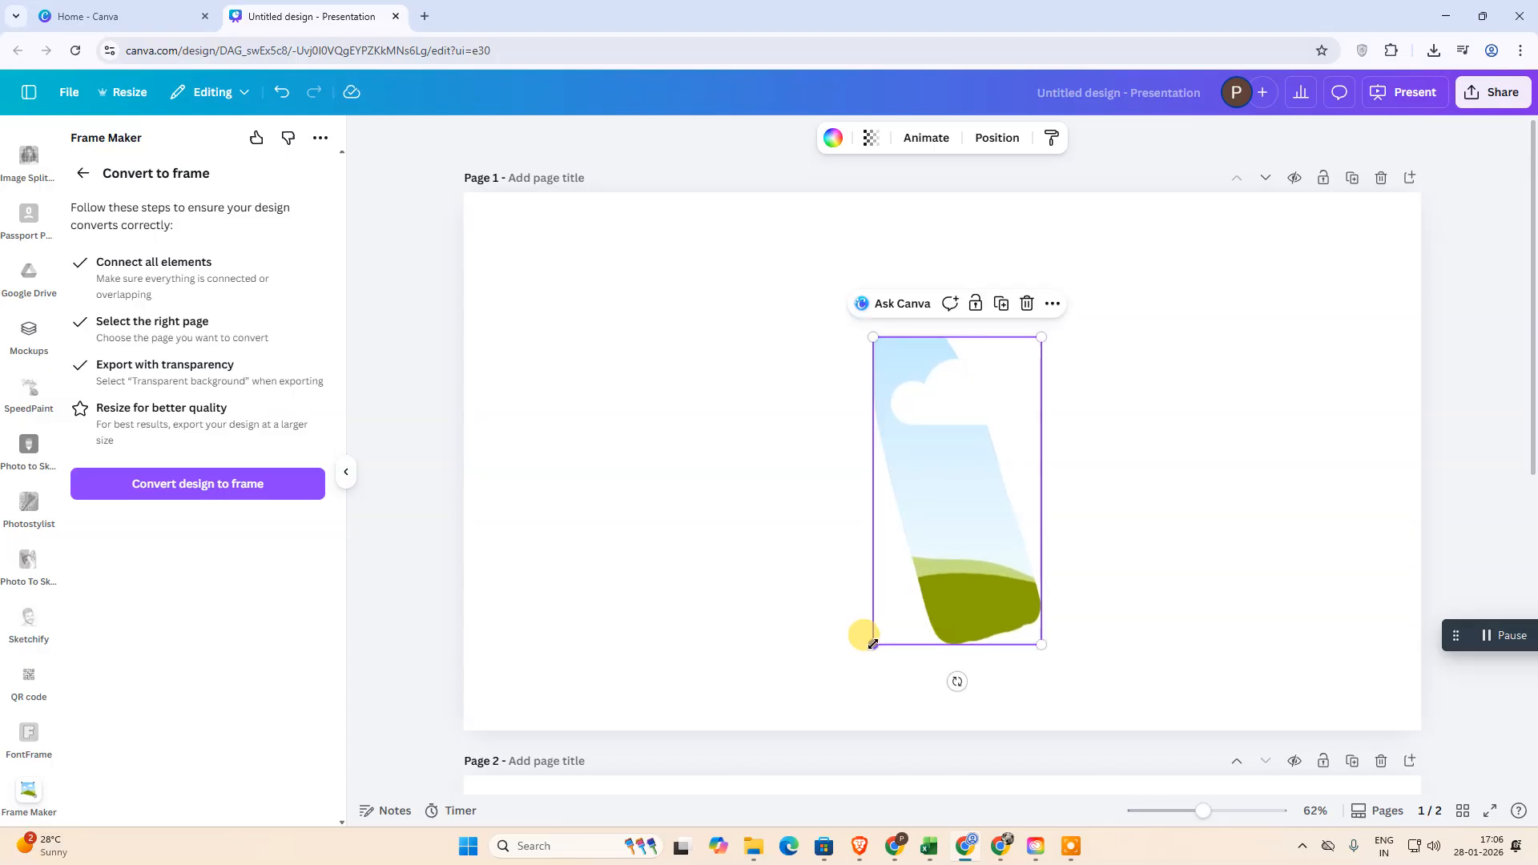
drag(977, 526, 975, 518)
click(1175, 380)
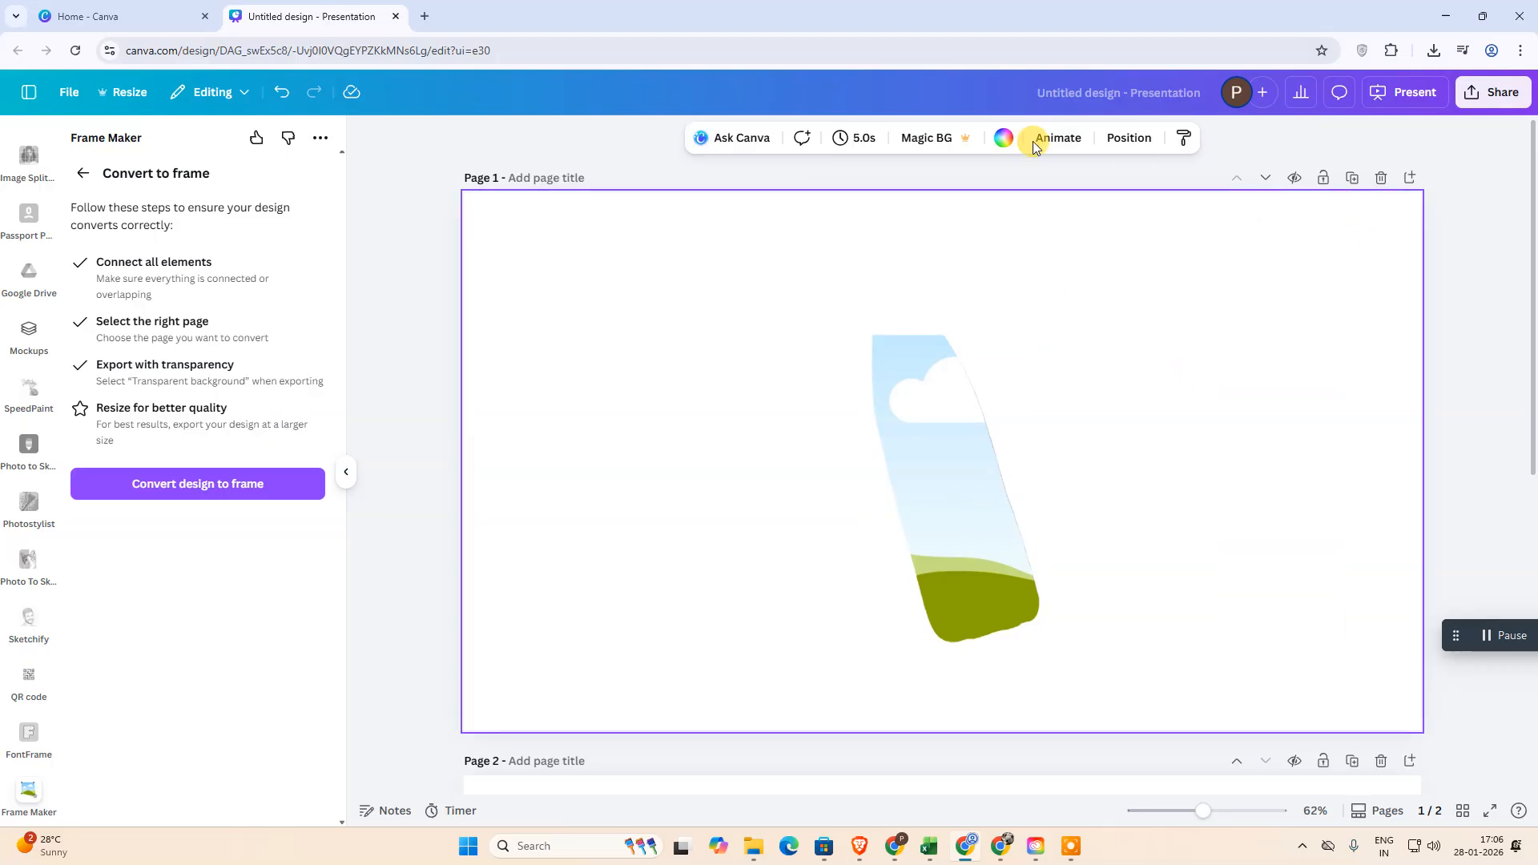
- Select the bottle image in the layer list and extend its crop upward to restore the cap and neck, about 368 × 791
click(1130, 137)
click(138, 322)
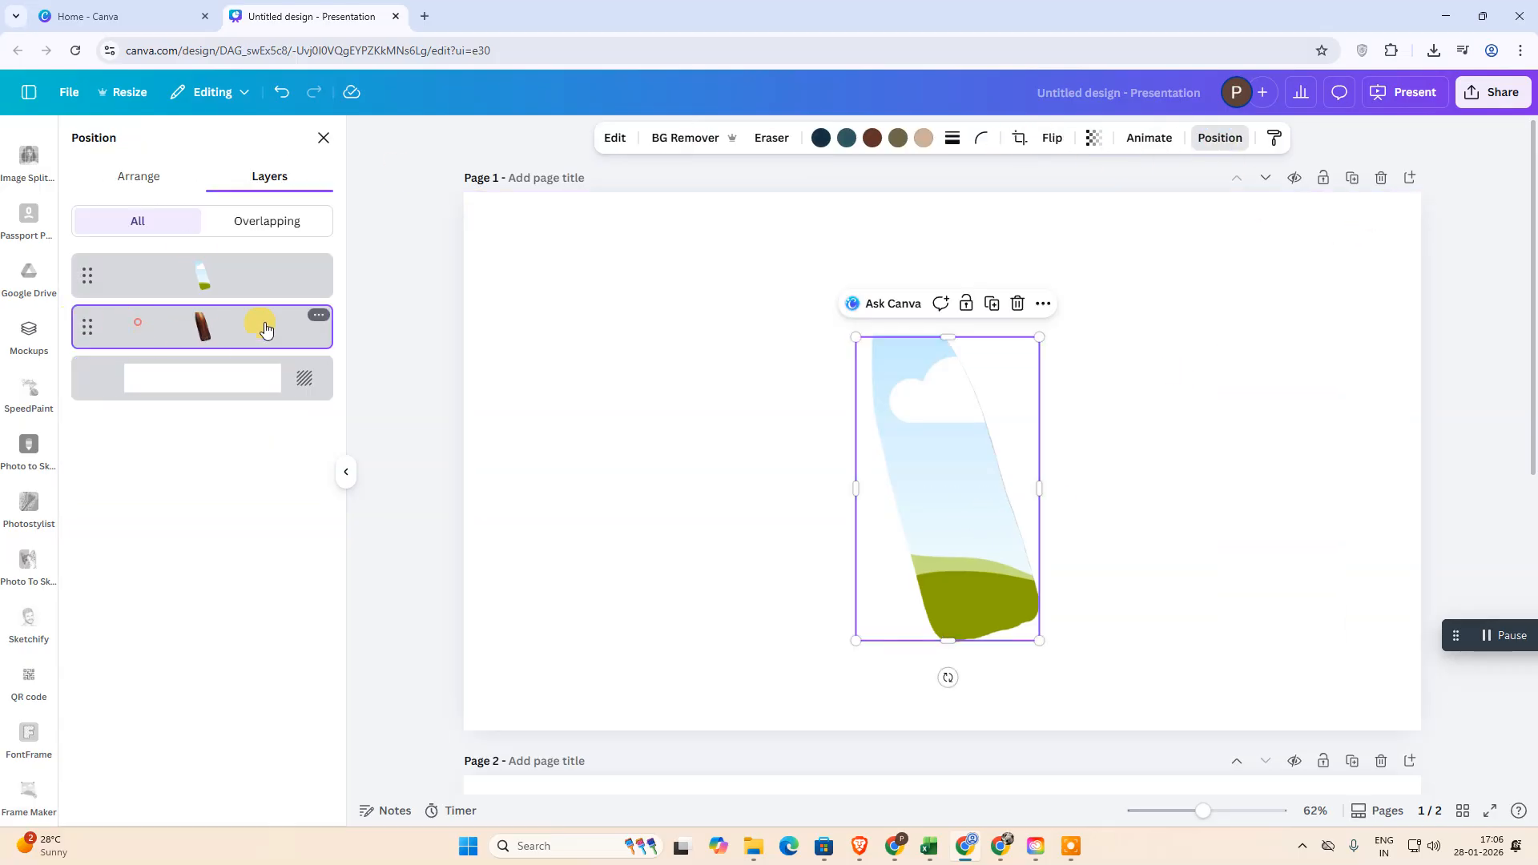
drag(948, 337, 957, 249)
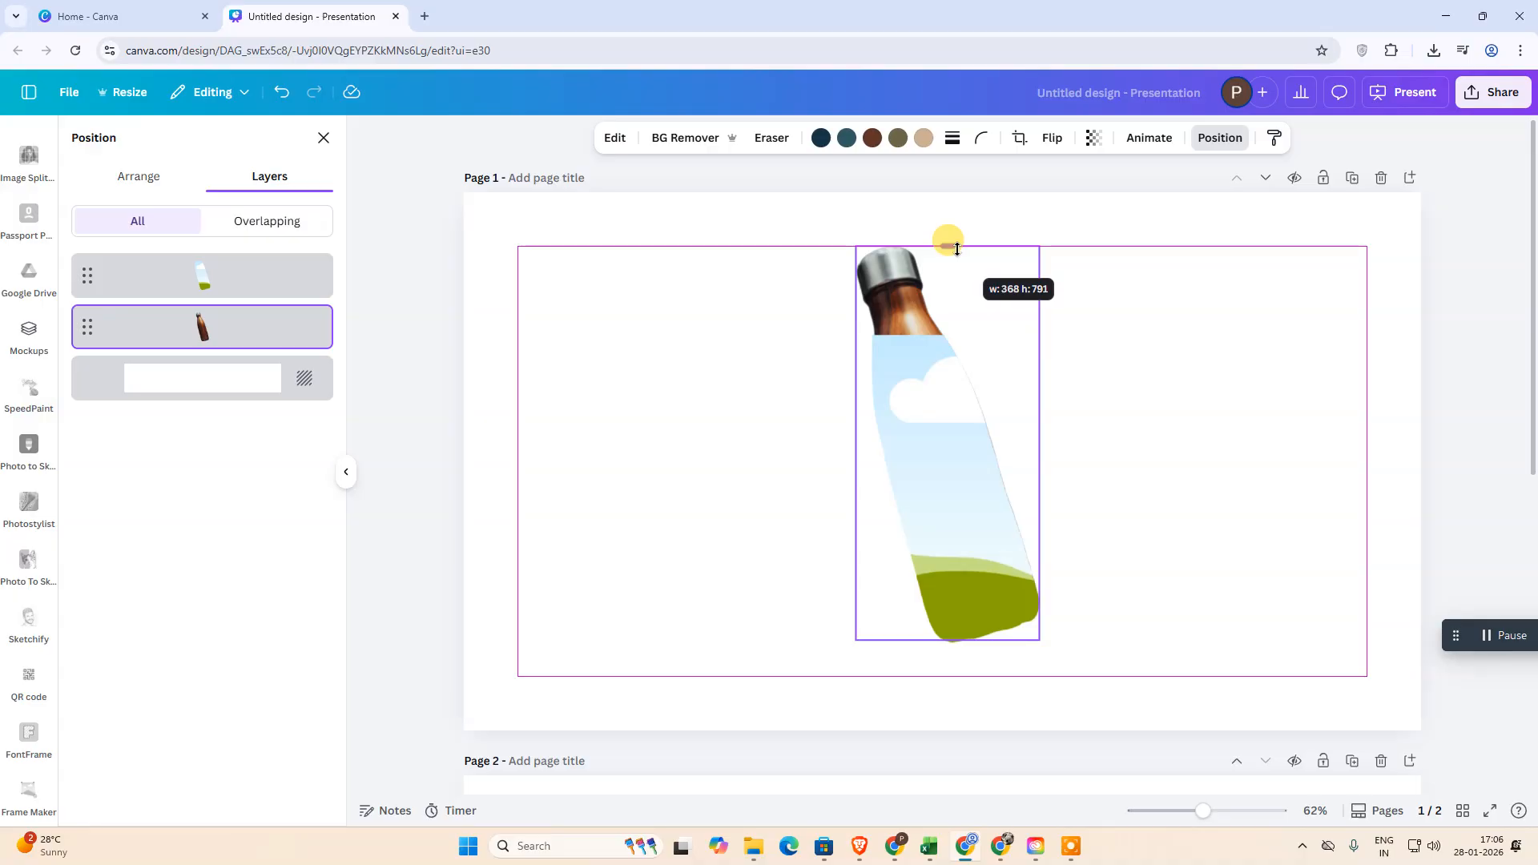
drag(956, 249, 956, 249)
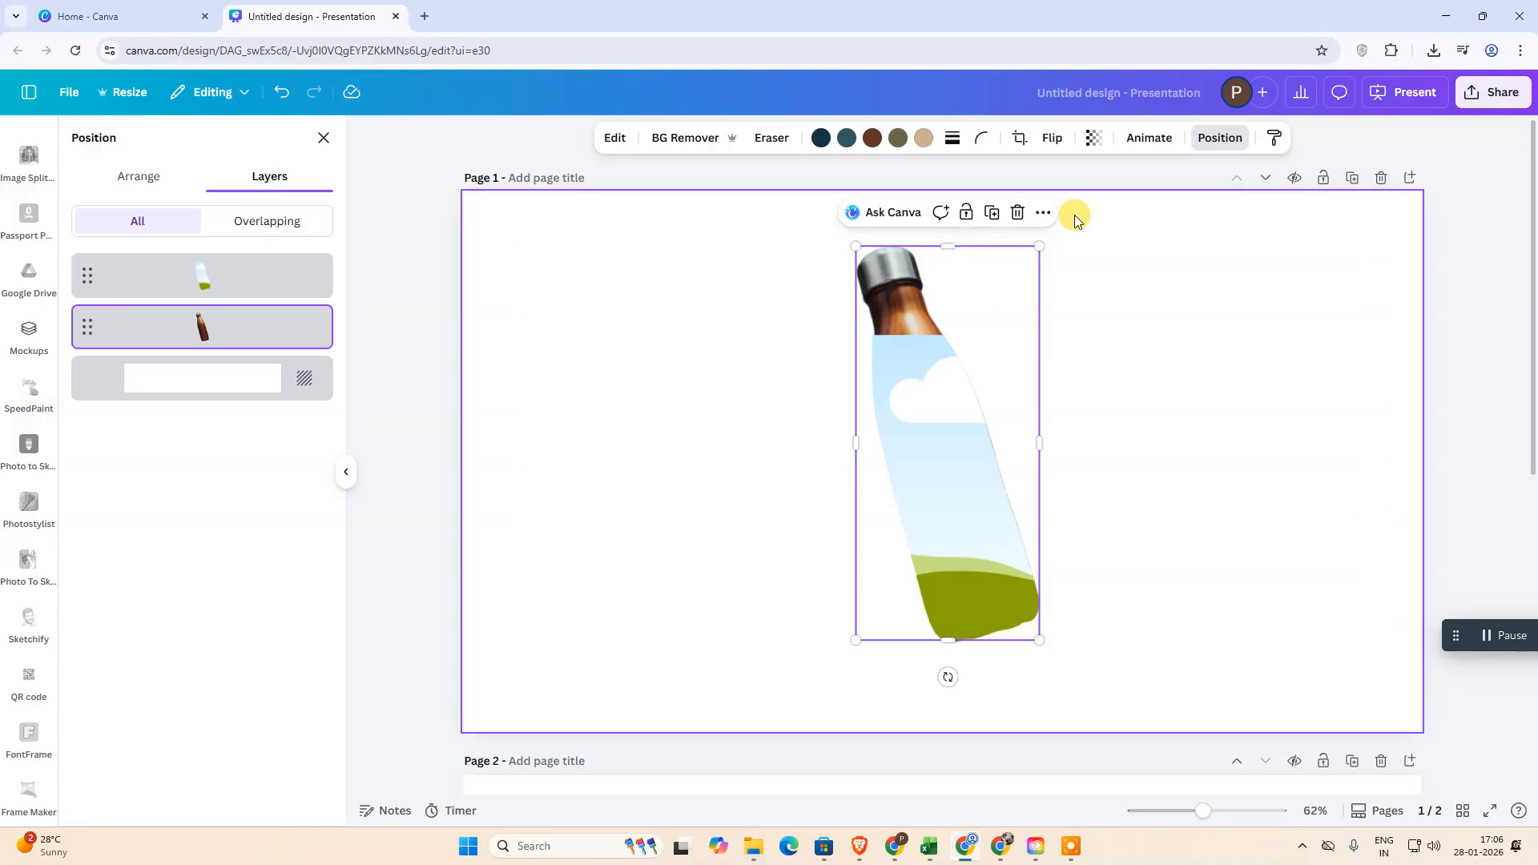
click(1256, 247)
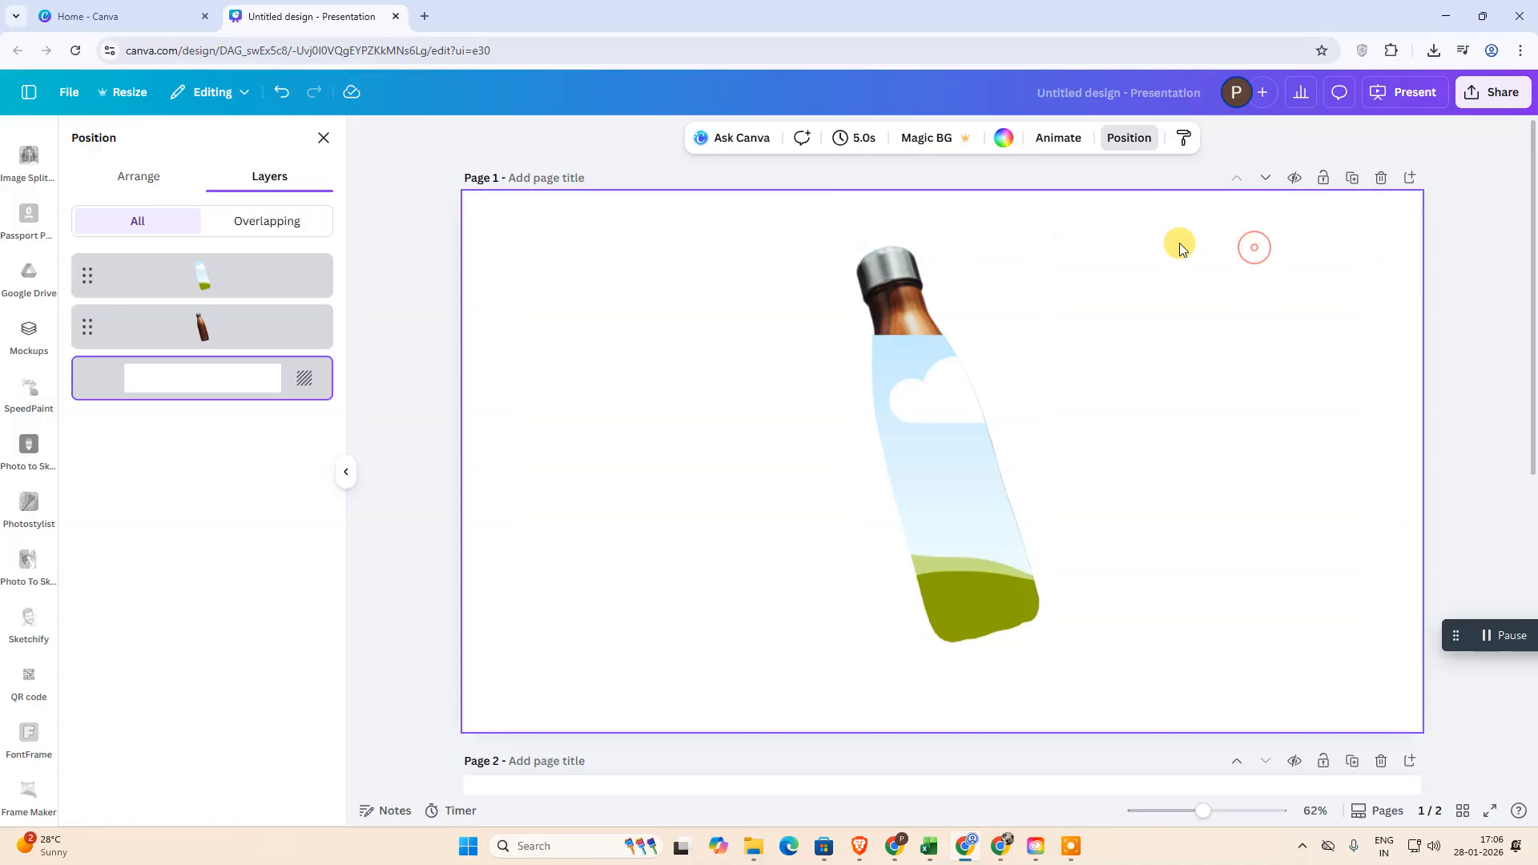
- Fine-tune the bottle-body frame's size to about 334 × 613 so it matches the edges of the bottle
click(910, 434)
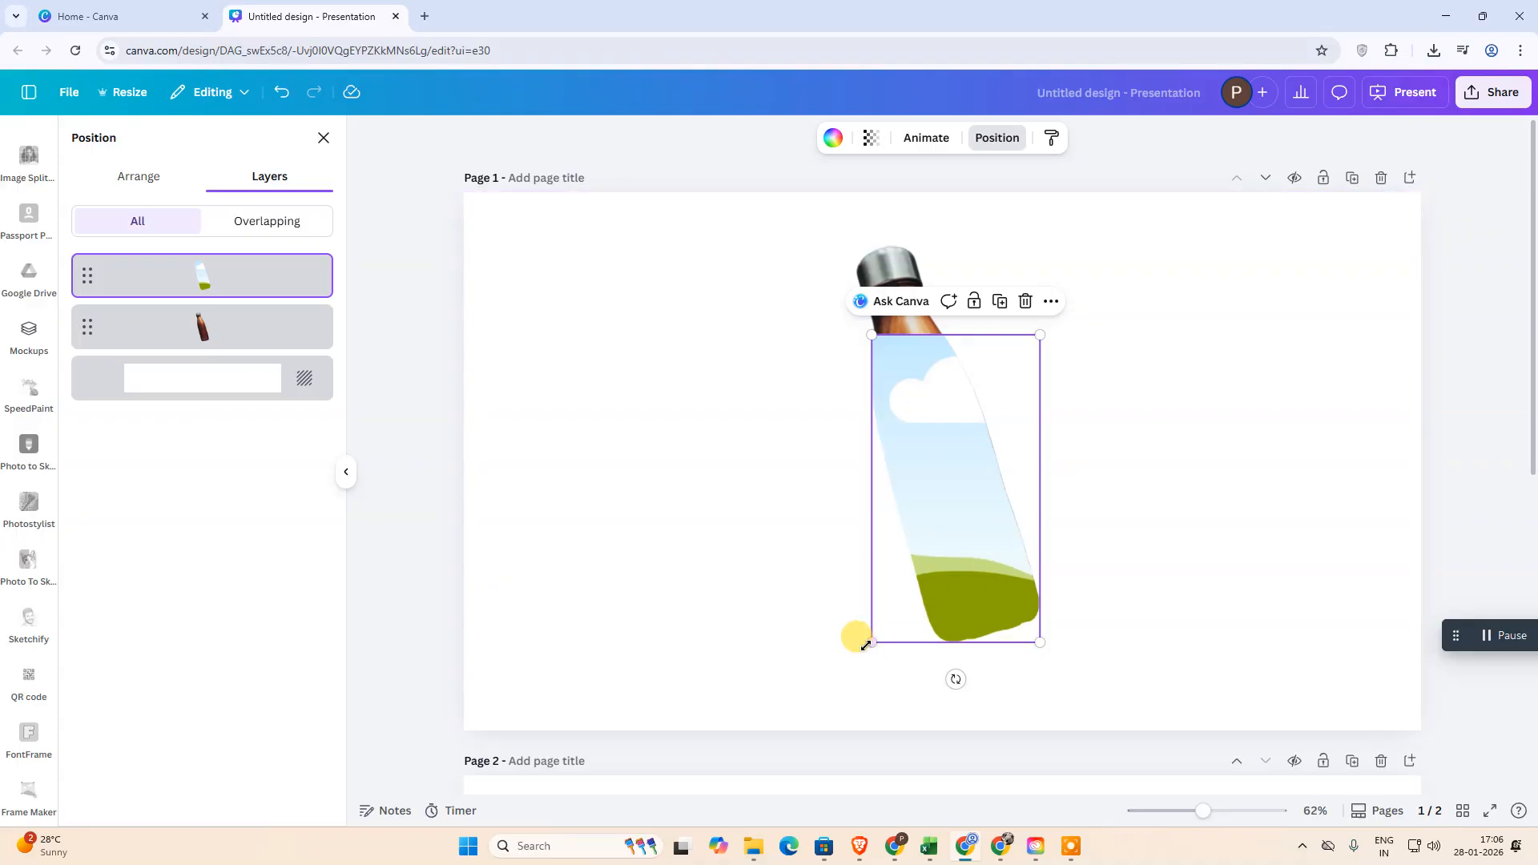
drag(873, 644, 873, 640)
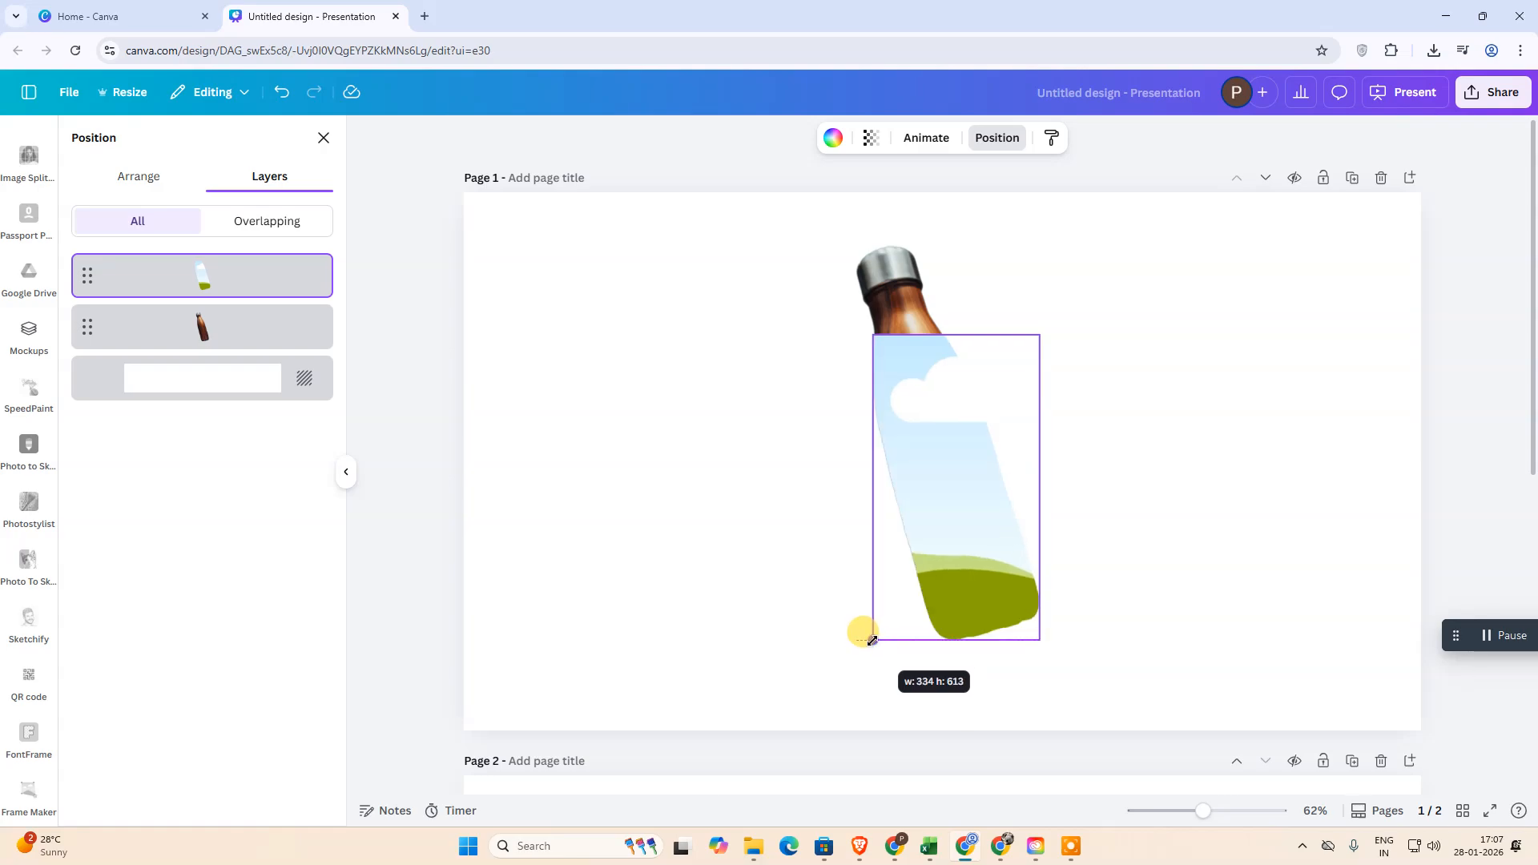
drag(873, 640, 872, 640)
click(1211, 488)
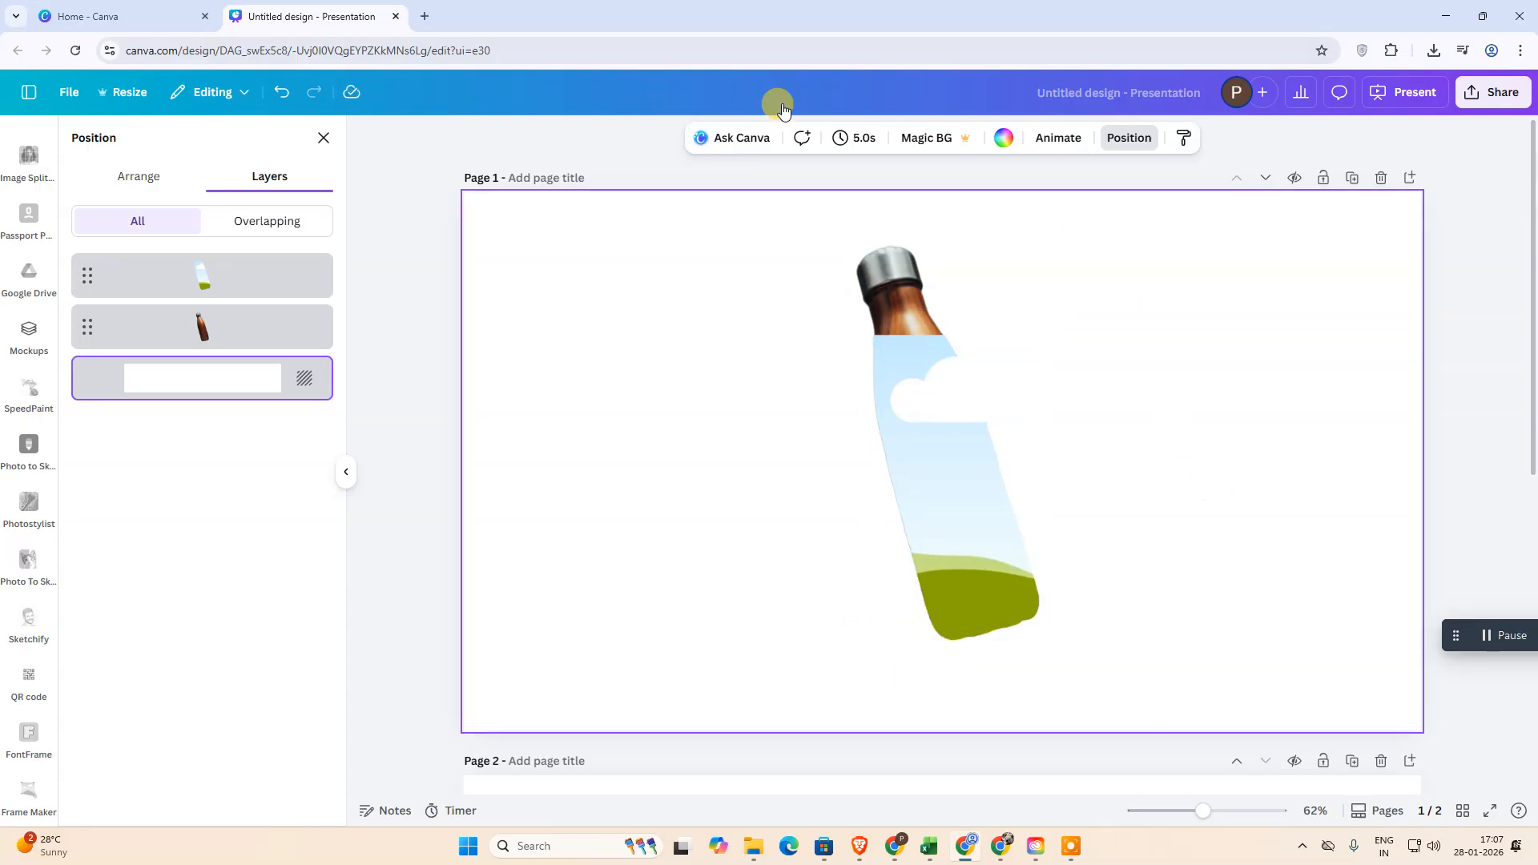
- Fill the bottle-body frame with the waterfall-and-mountains photo from the recommended images
scroll(16, 209, up, 10)
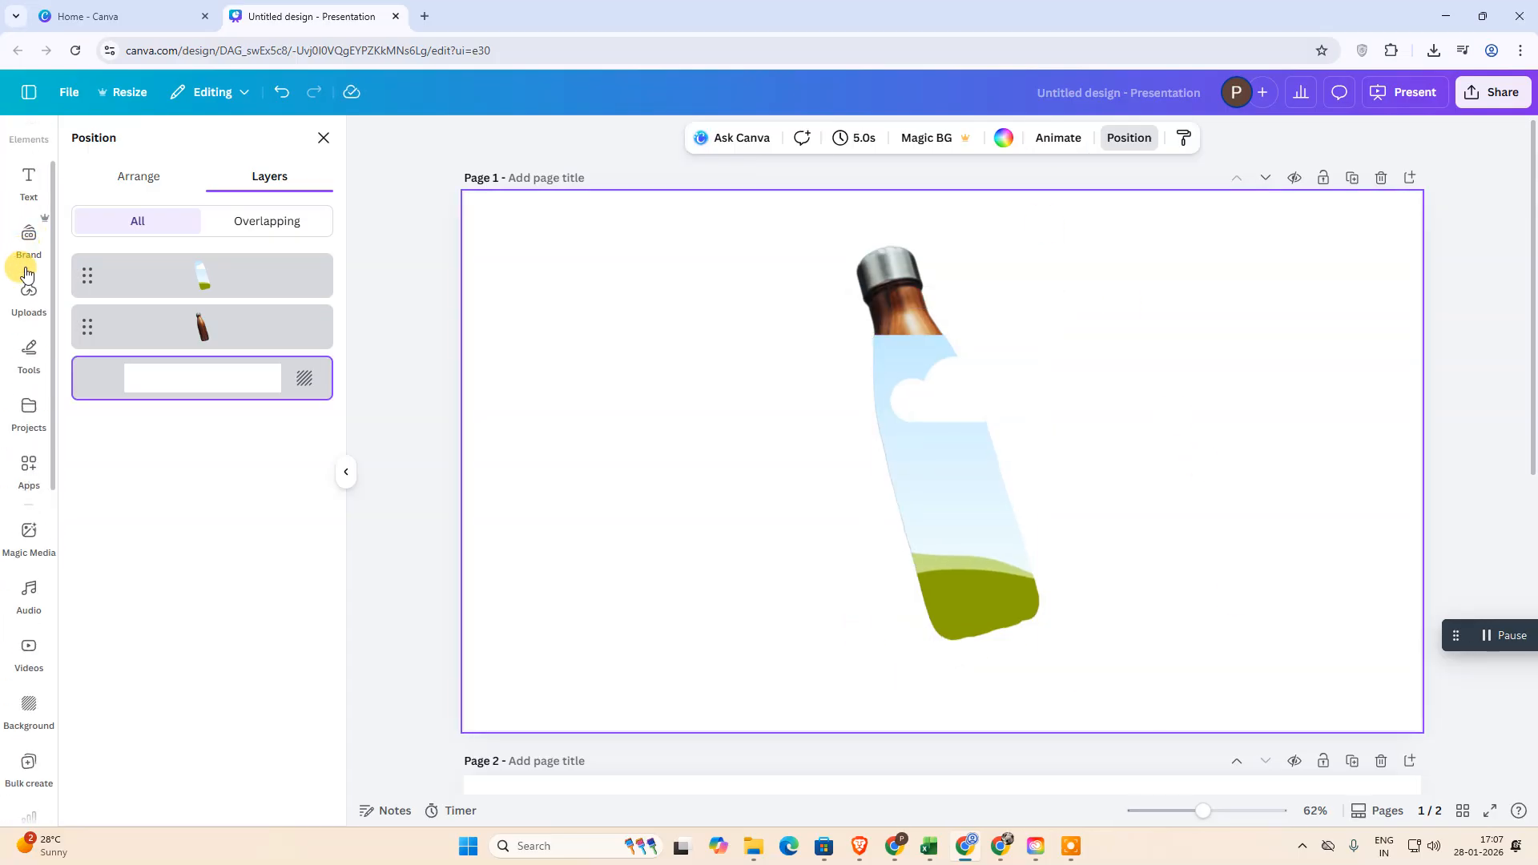
scroll(23, 320, up, 2)
click(28, 204)
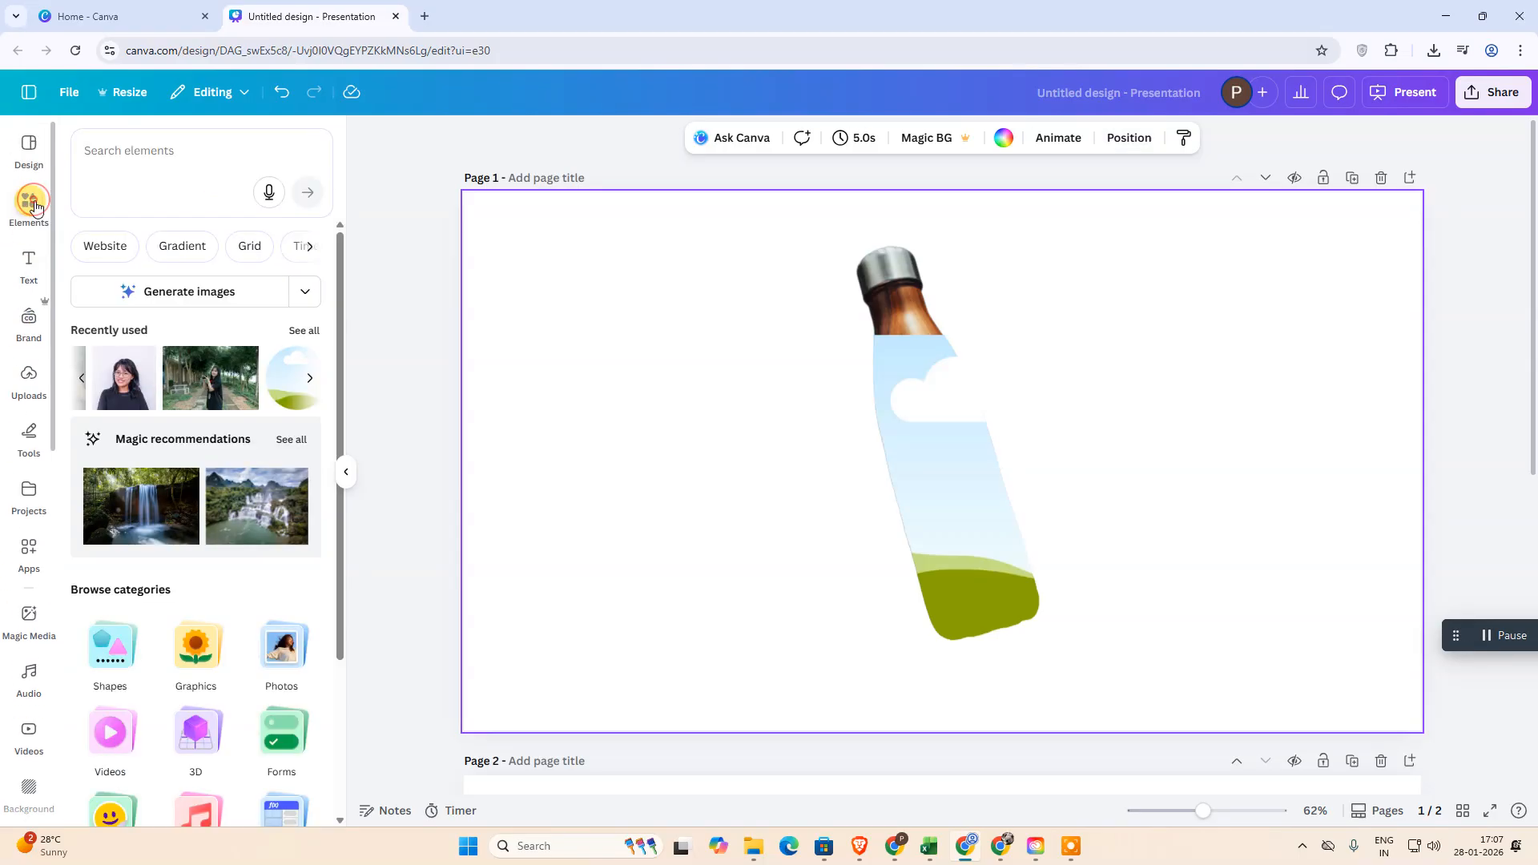
click(238, 514)
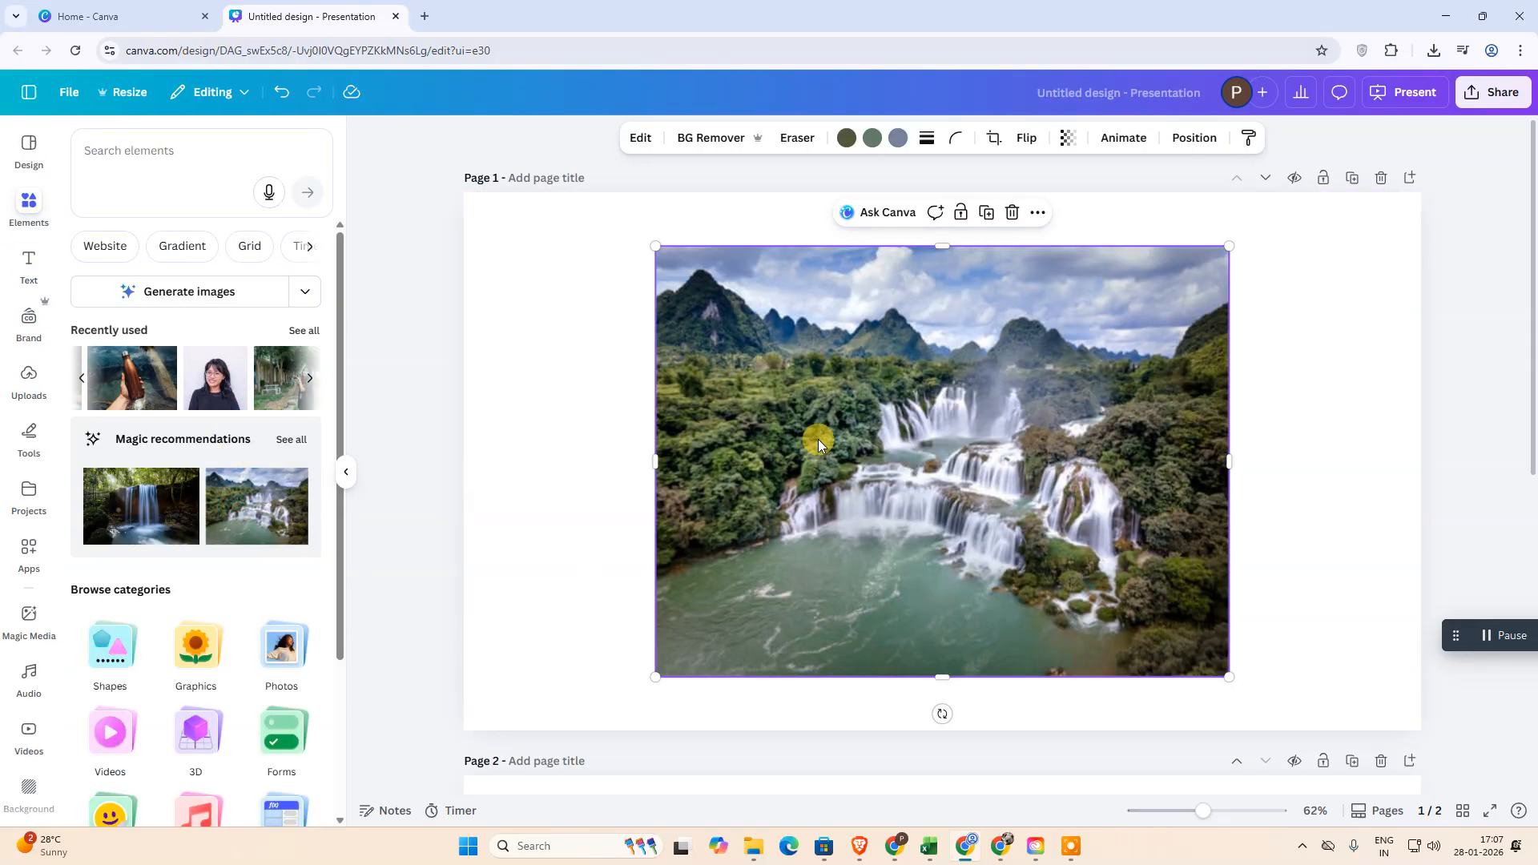
drag(819, 439, 969, 464)
click(649, 377)
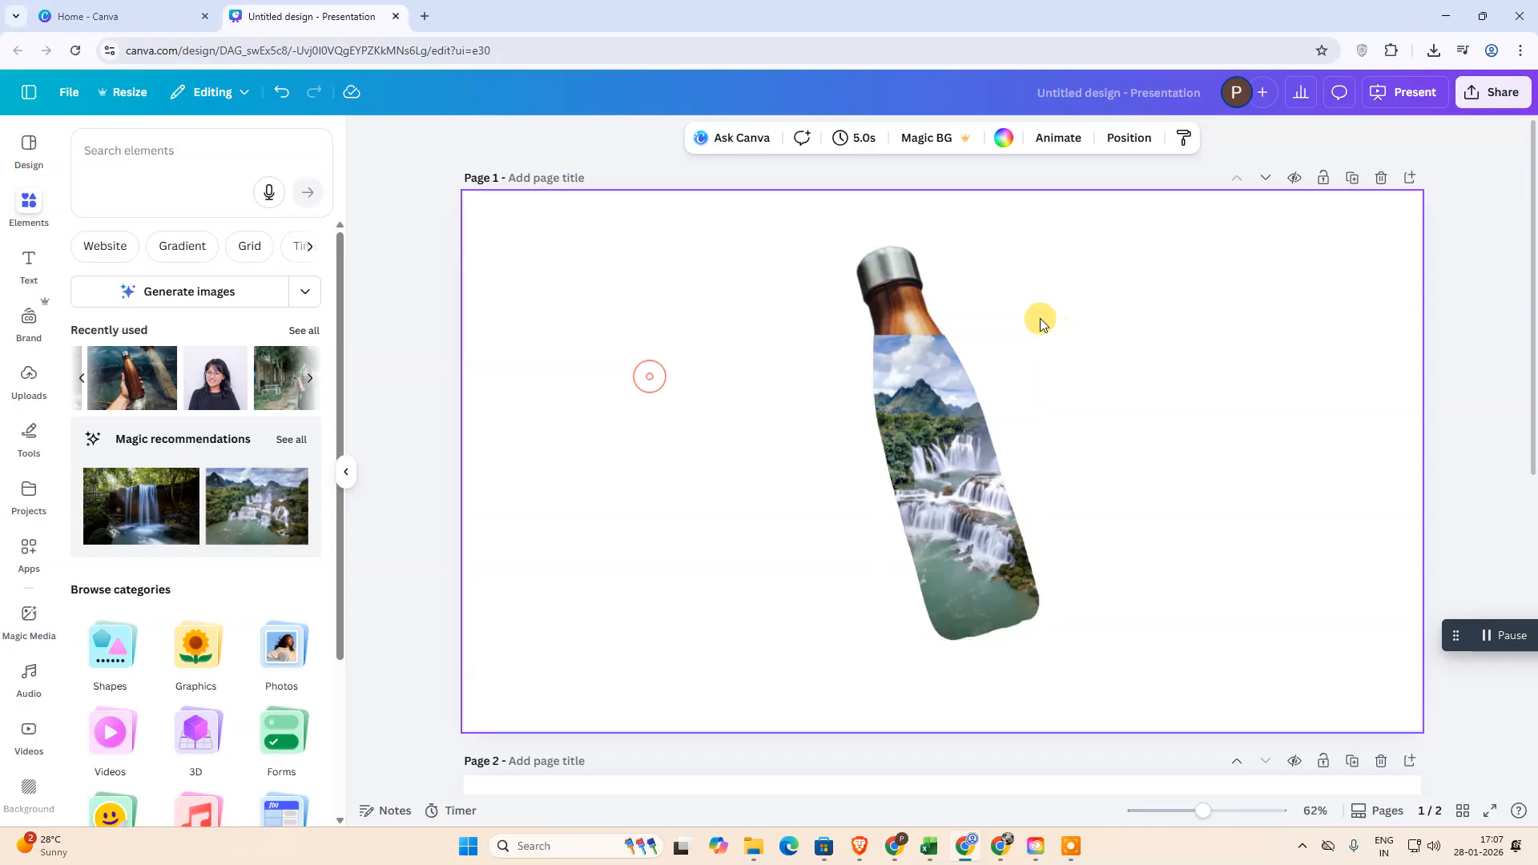
- Examine the overlapping layers on page 1, selecting the filled frame, the bottle image and the background one by one
click(962, 393)
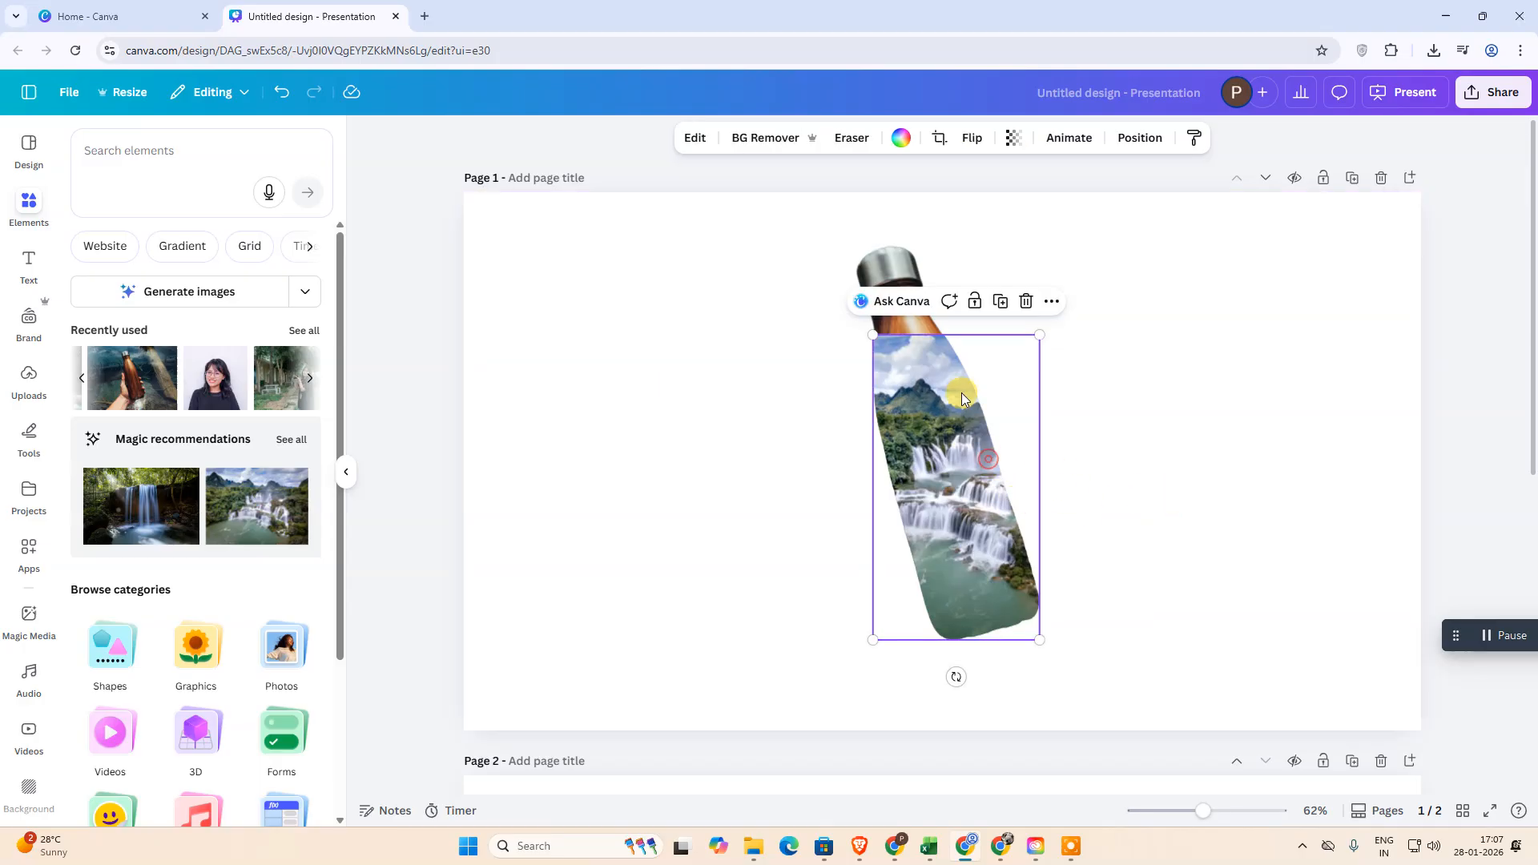
click(896, 262)
click(1217, 313)
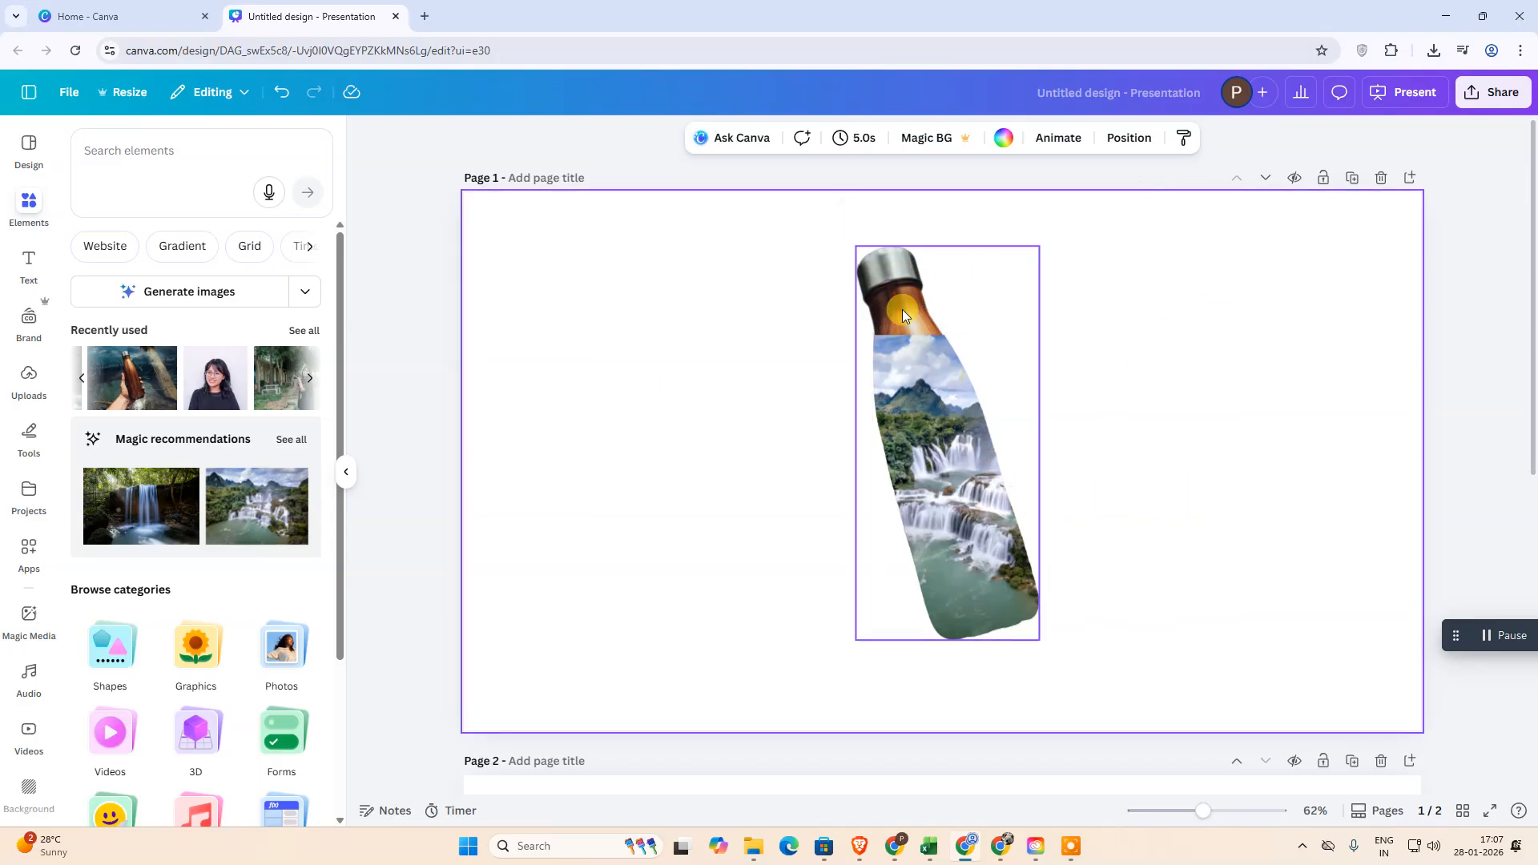
click(1129, 138)
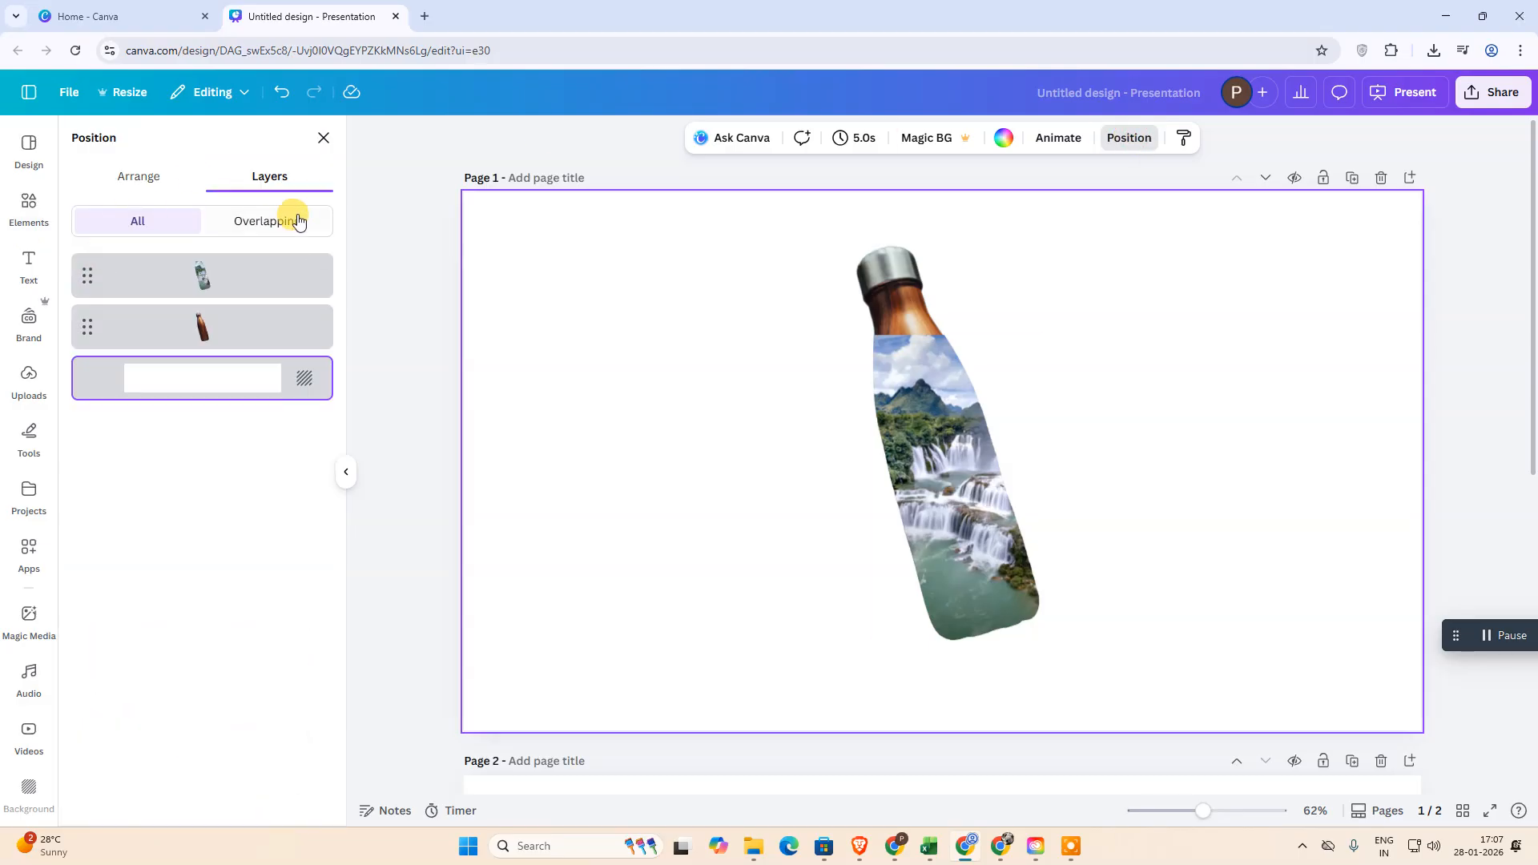
click(267, 221)
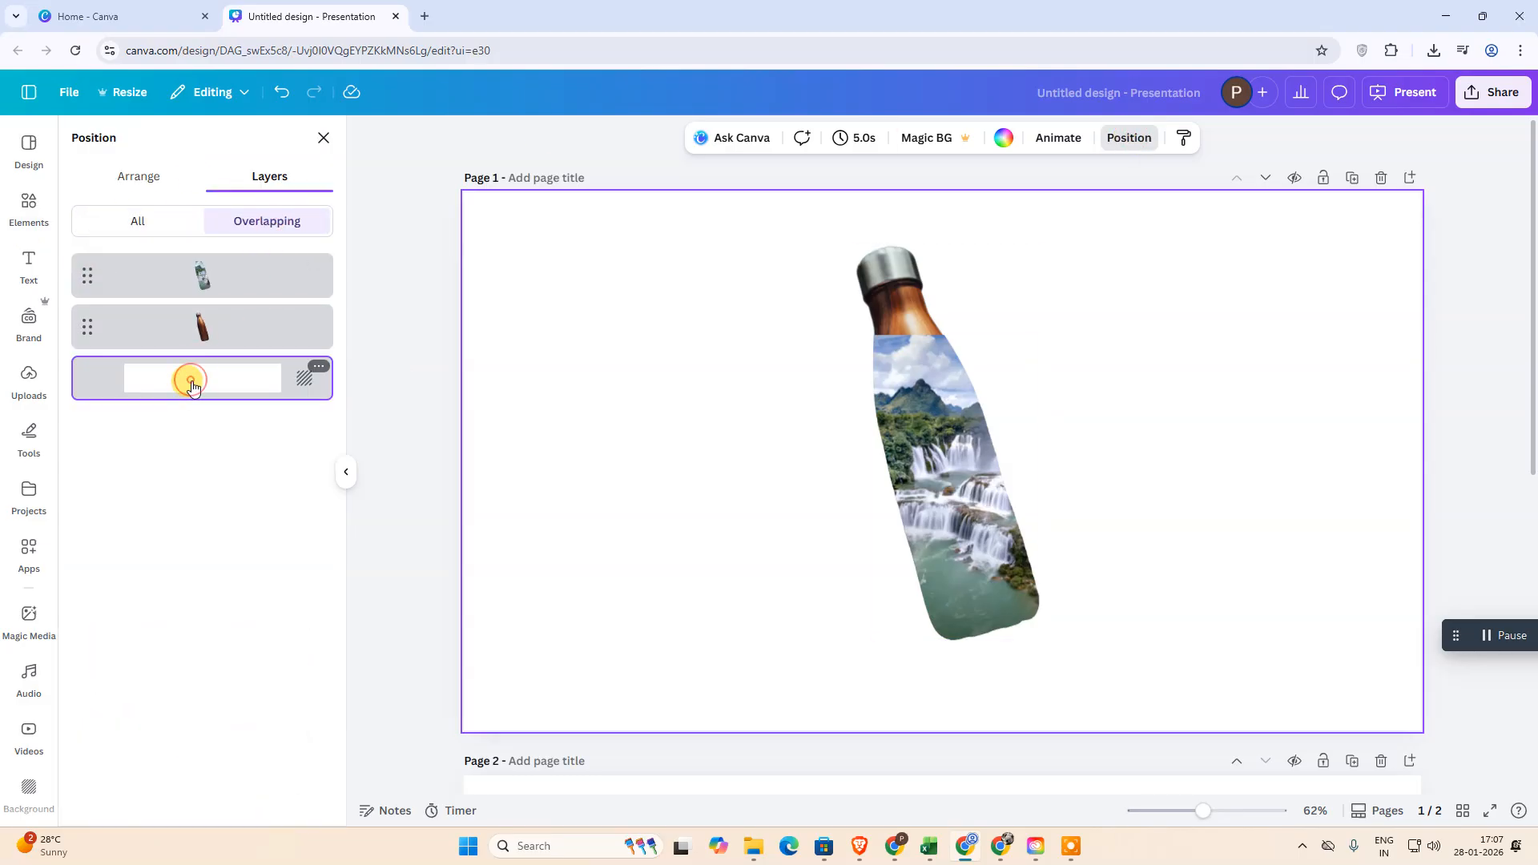
click(156, 329)
click(161, 280)
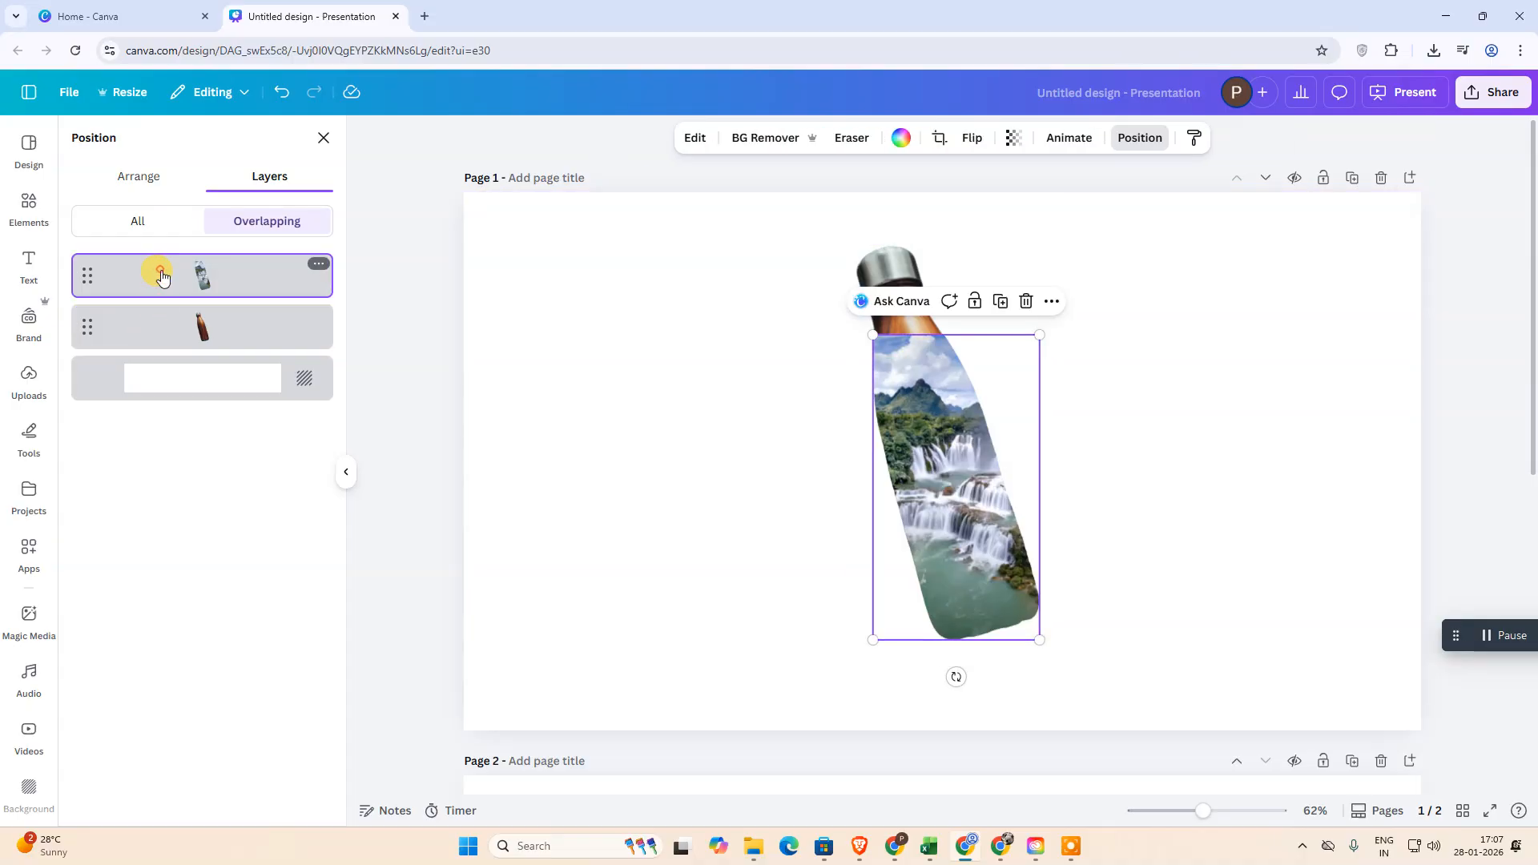
click(189, 309)
click(165, 275)
click(194, 385)
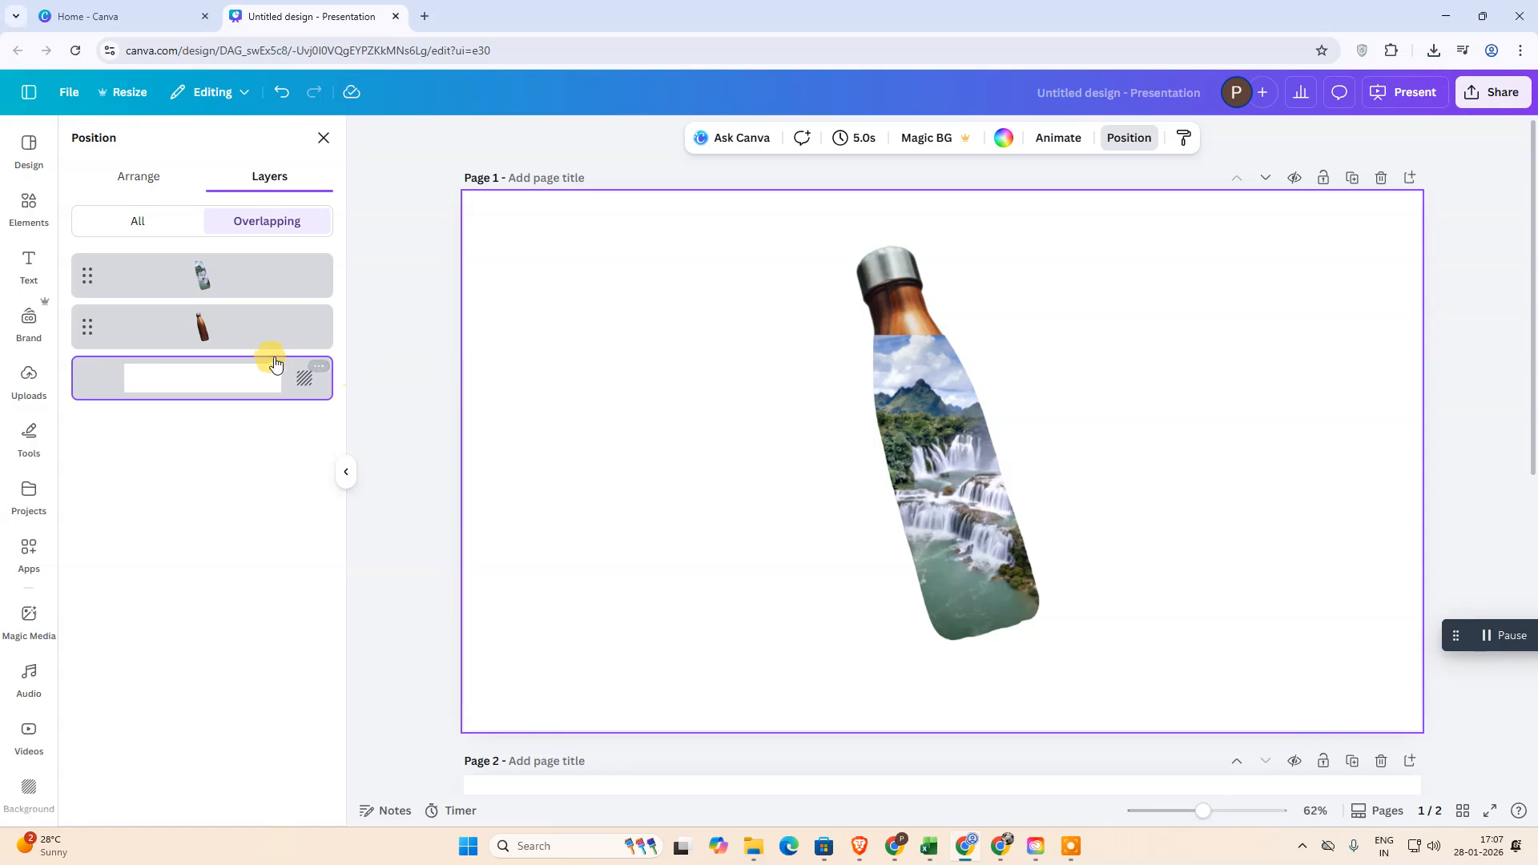
click(265, 335)
click(249, 290)
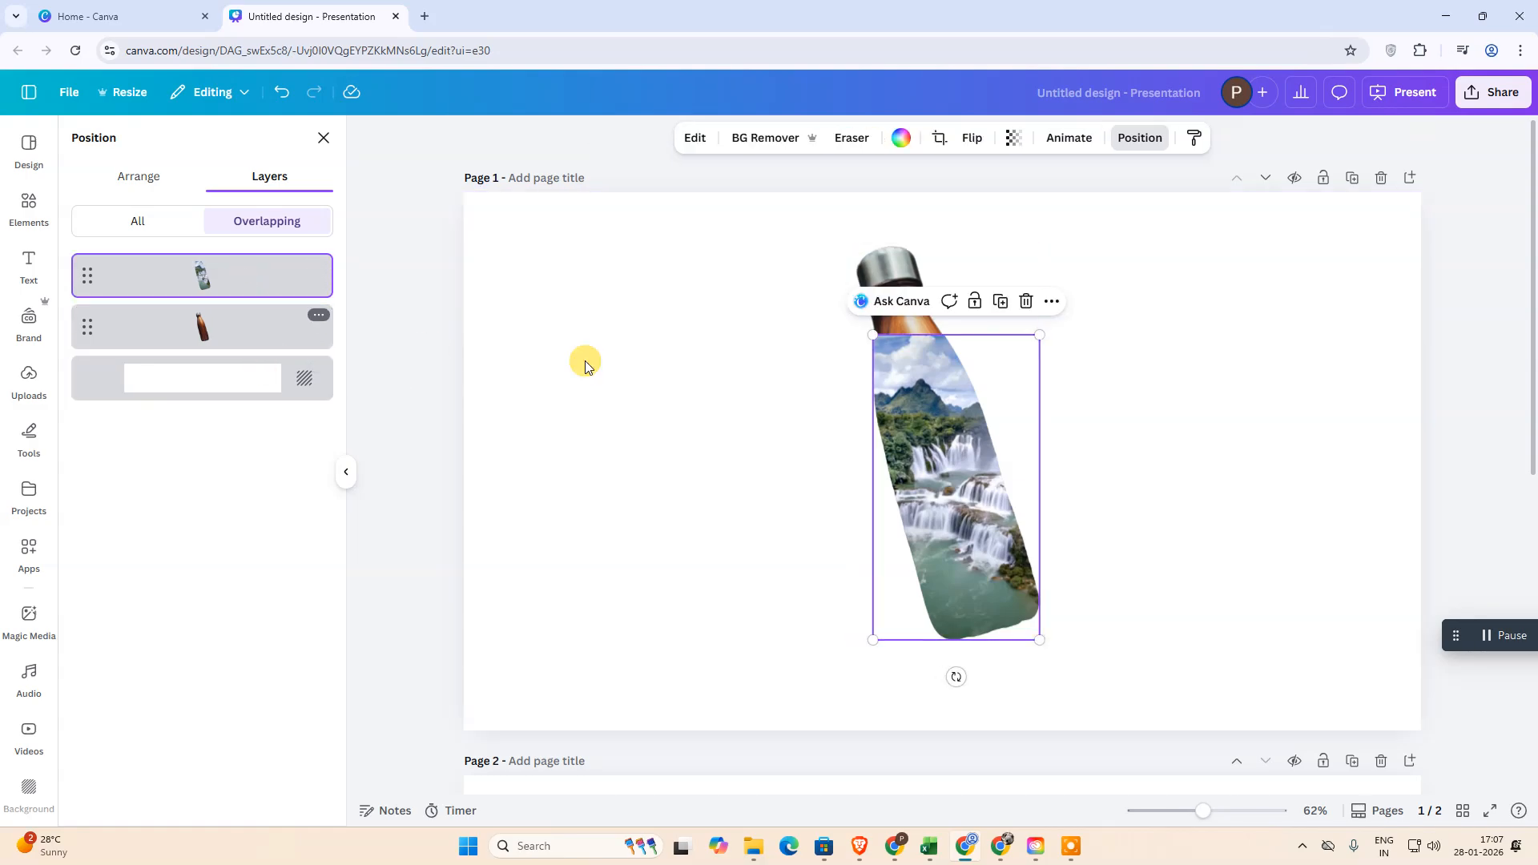
- Select the filled frame together with the bottle image and group them
click(686, 360)
drag(700, 254, 1212, 590)
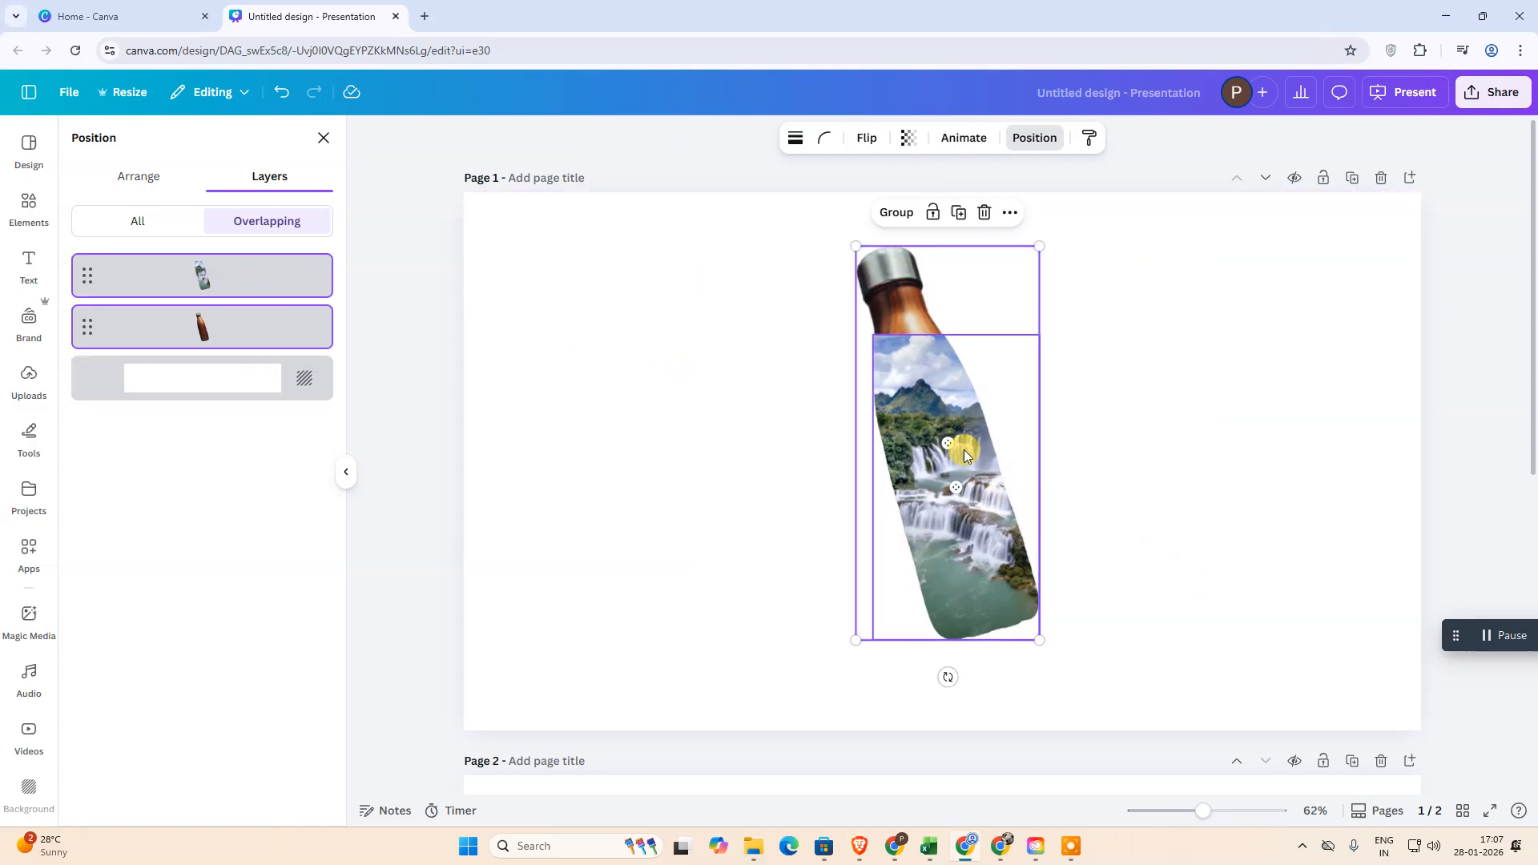
click(894, 230)
- Shrink the bottle group to a little over half its size, place it near the page's centre, and close the layer list
drag(987, 343, 649, 371)
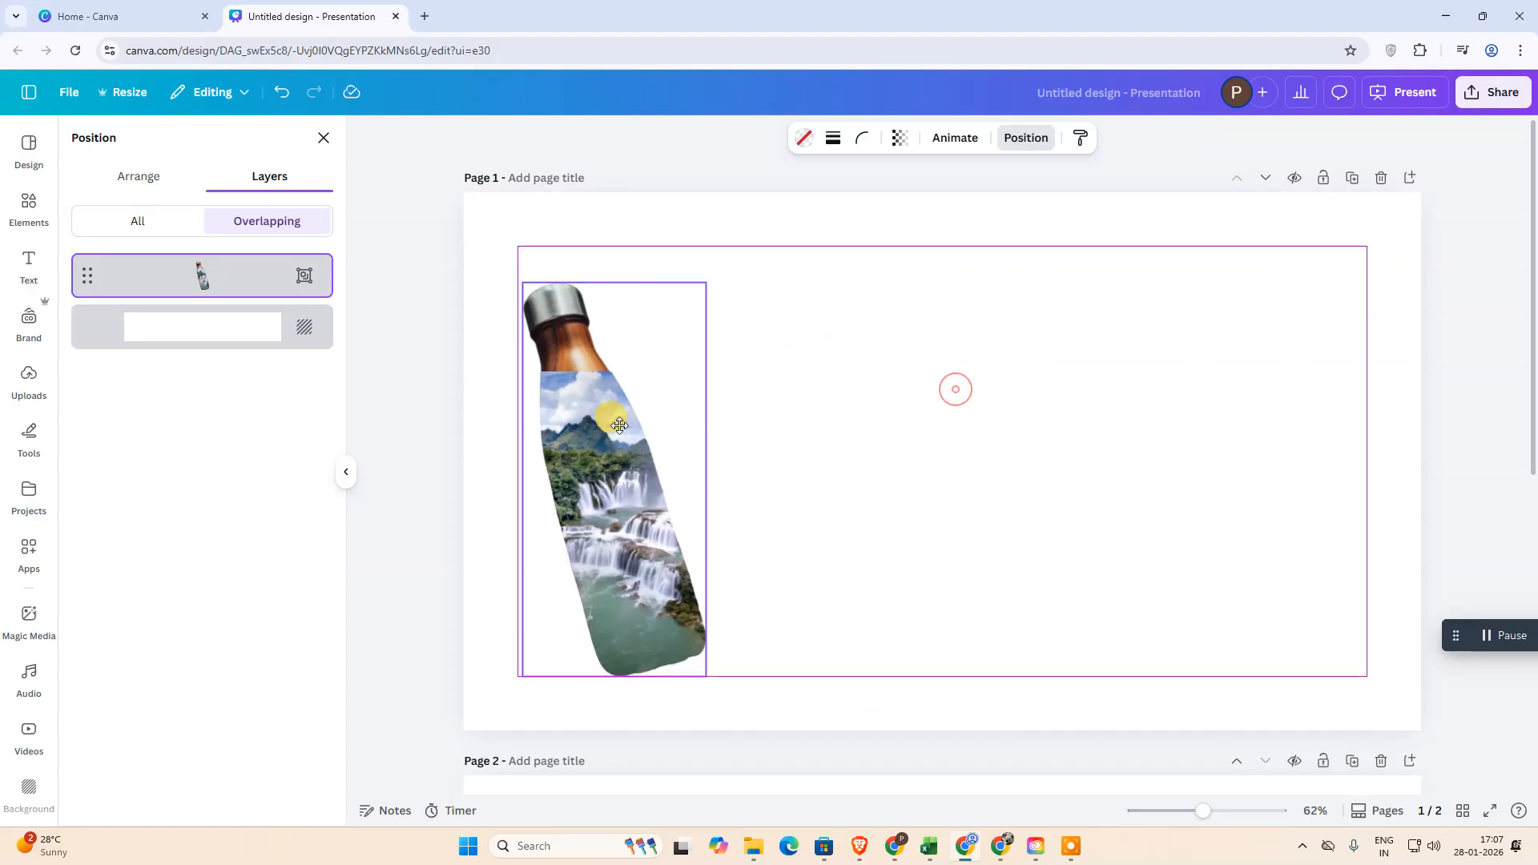
drag(671, 484, 1103, 421)
drag(1126, 206, 1186, 269)
drag(1092, 415, 691, 497)
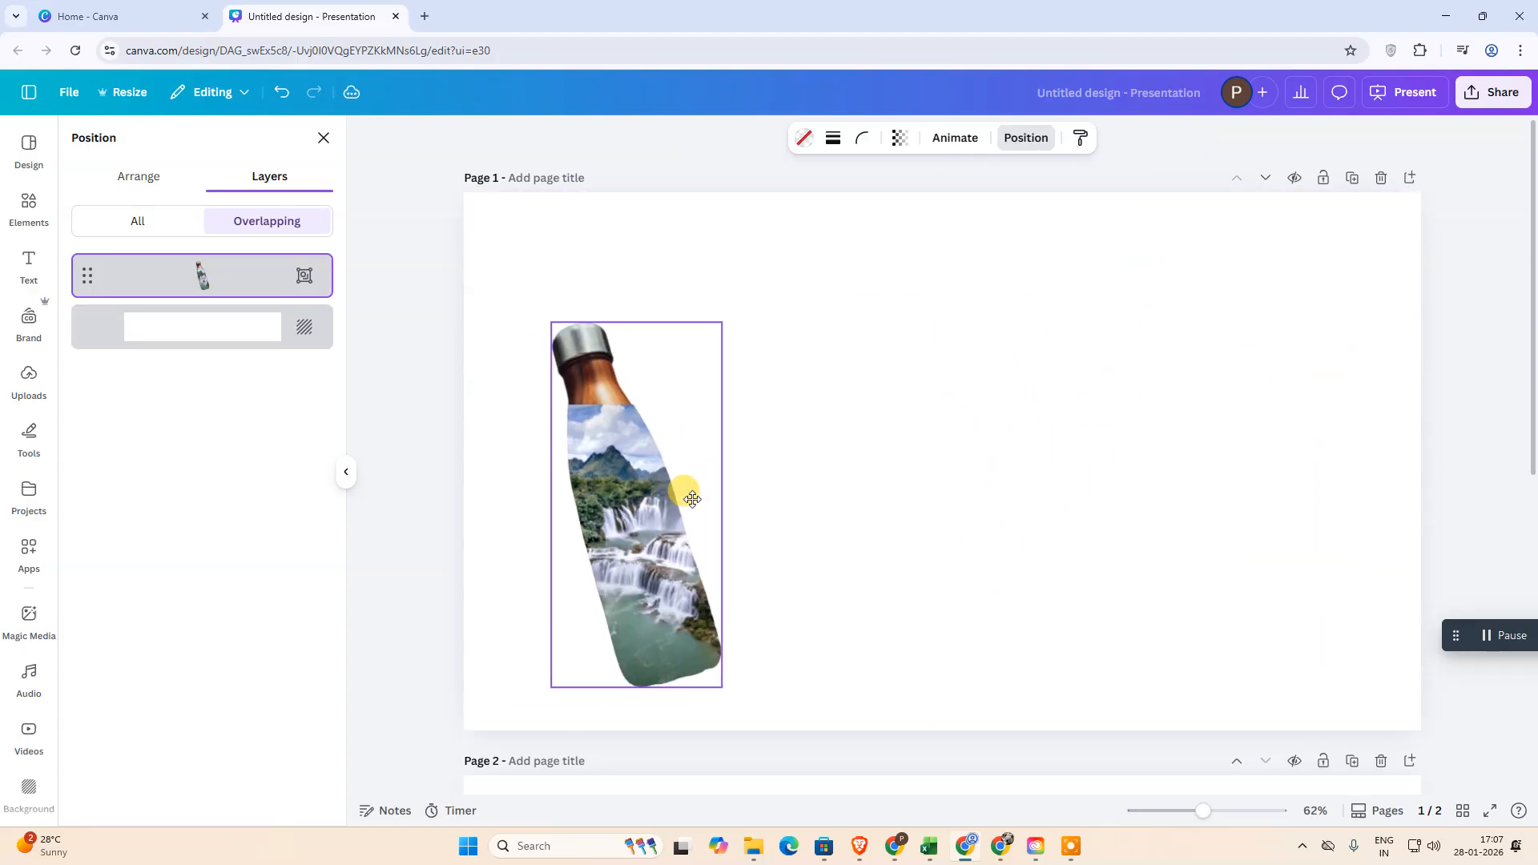
drag(725, 319, 655, 468)
click(869, 412)
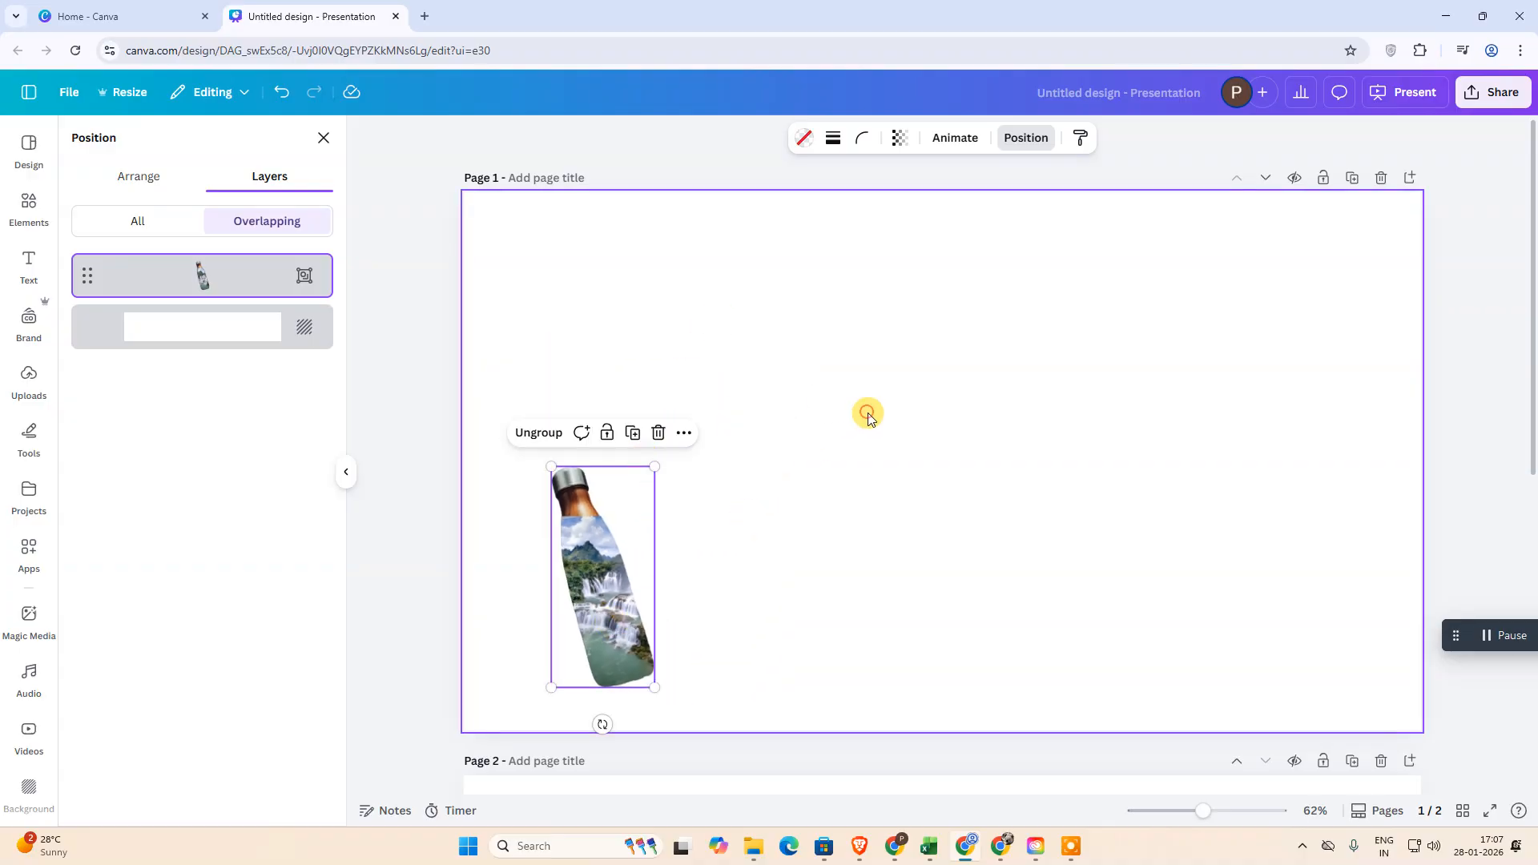
drag(575, 589, 927, 410)
click(324, 137)
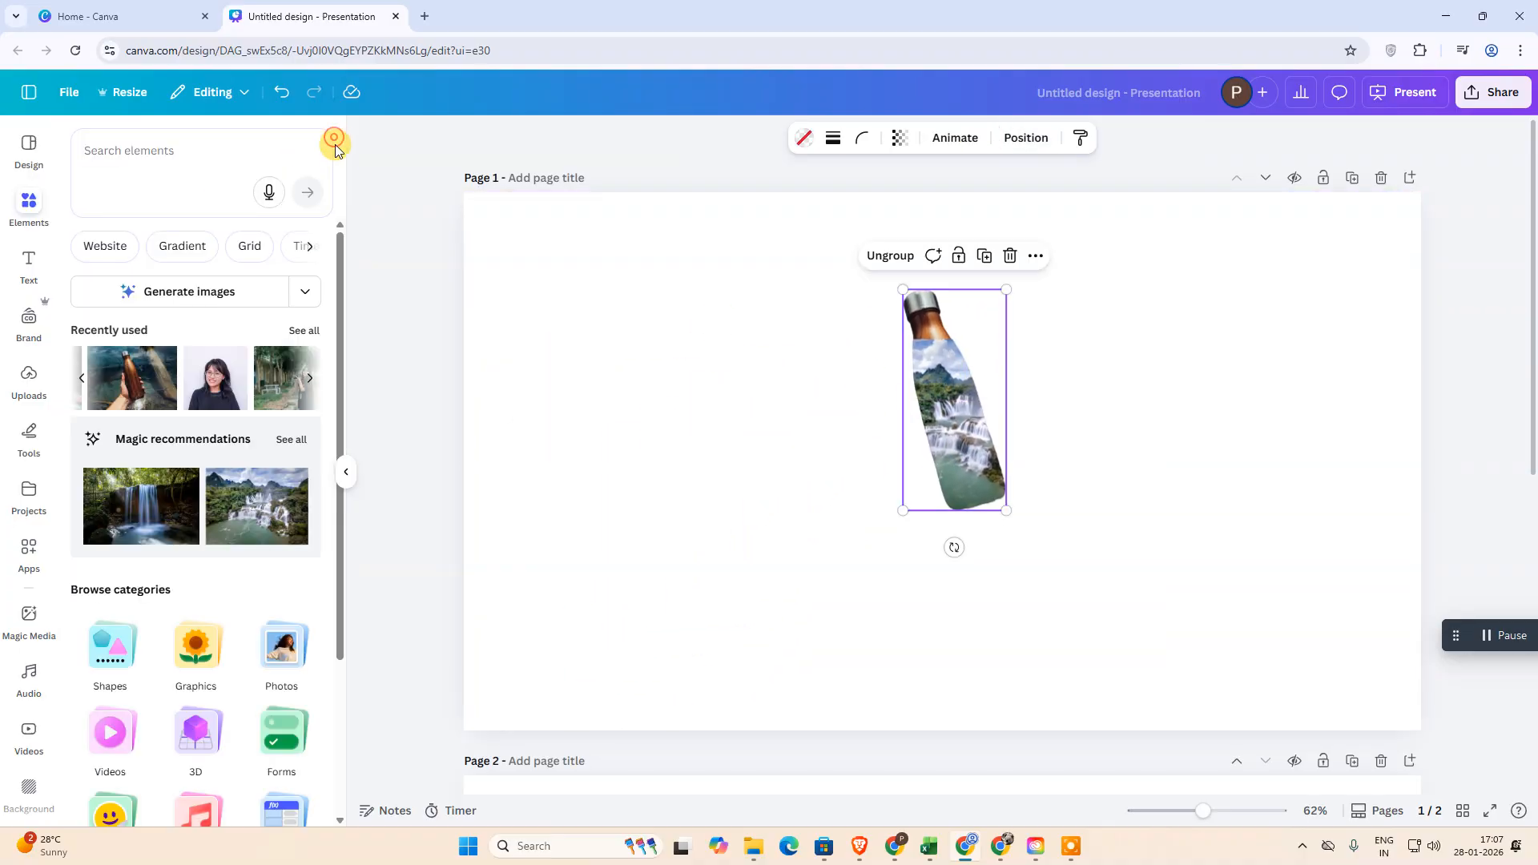
double_click(950, 406)
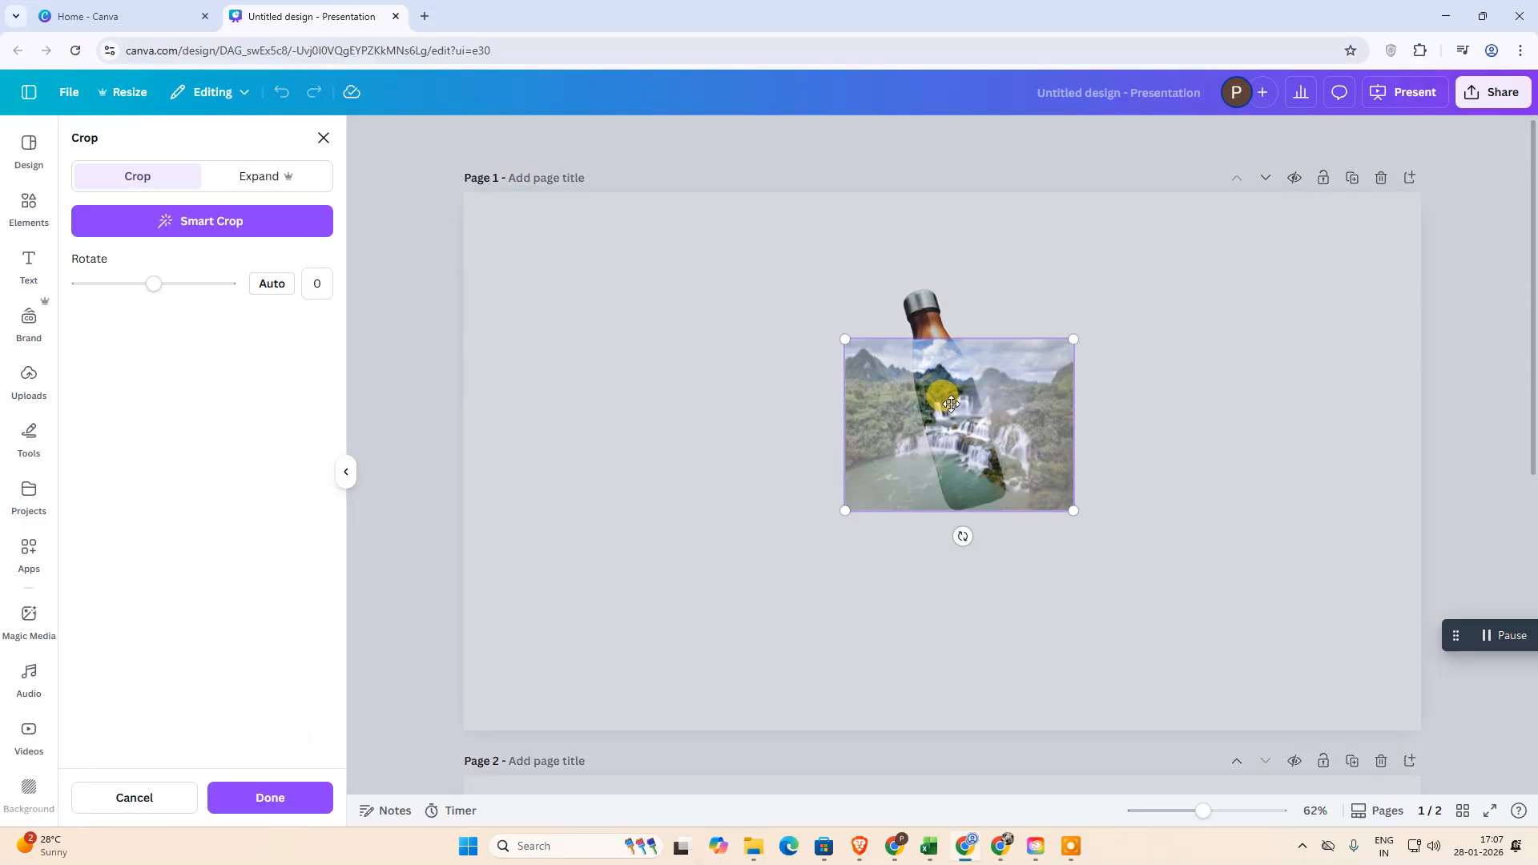
key(Escape)
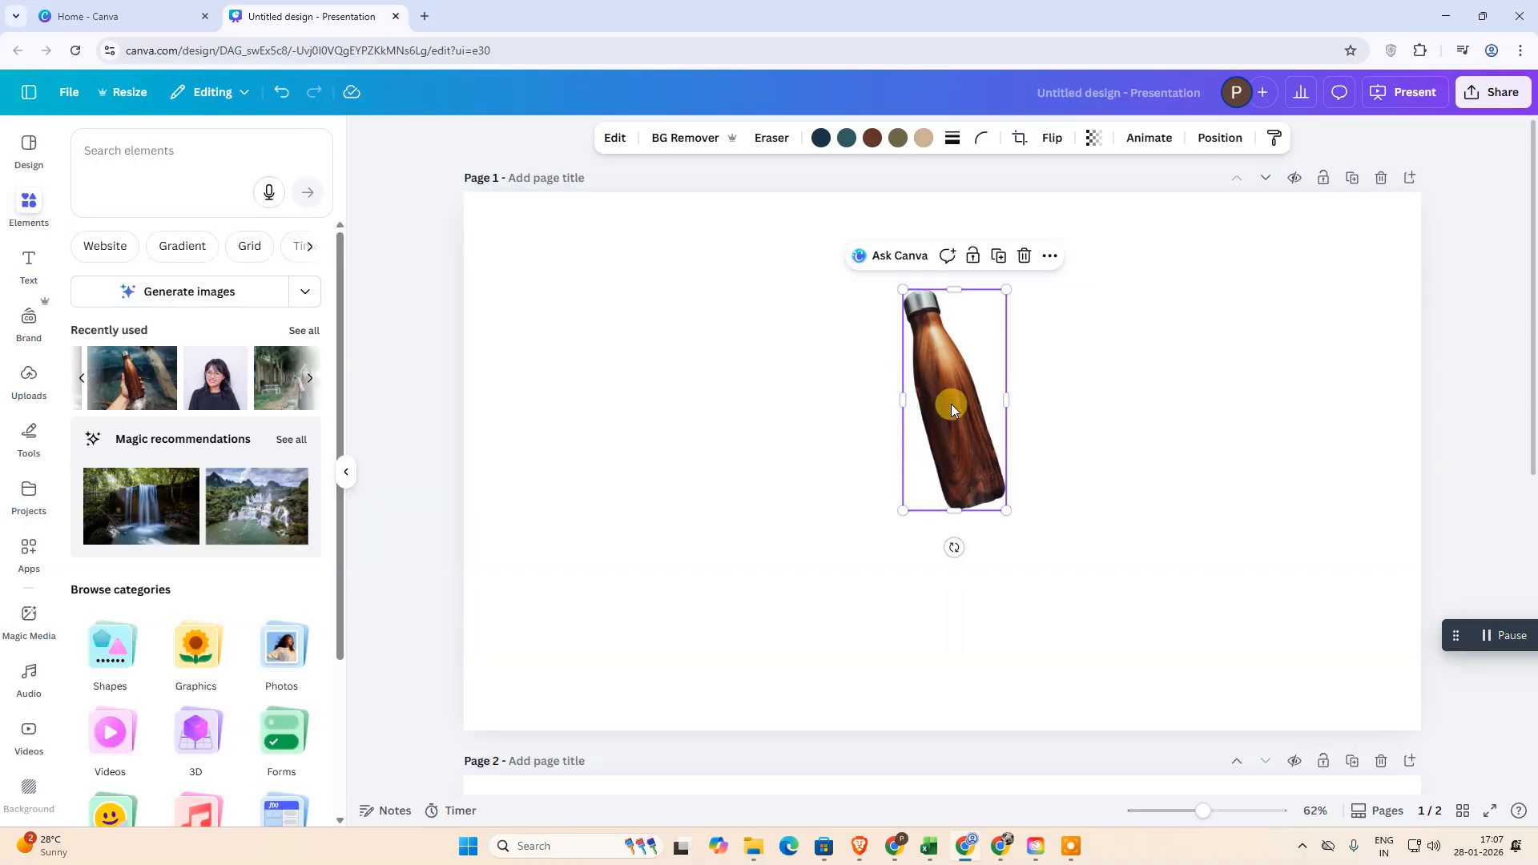
key(ctrl+z)
click(954, 436)
double_click(956, 433)
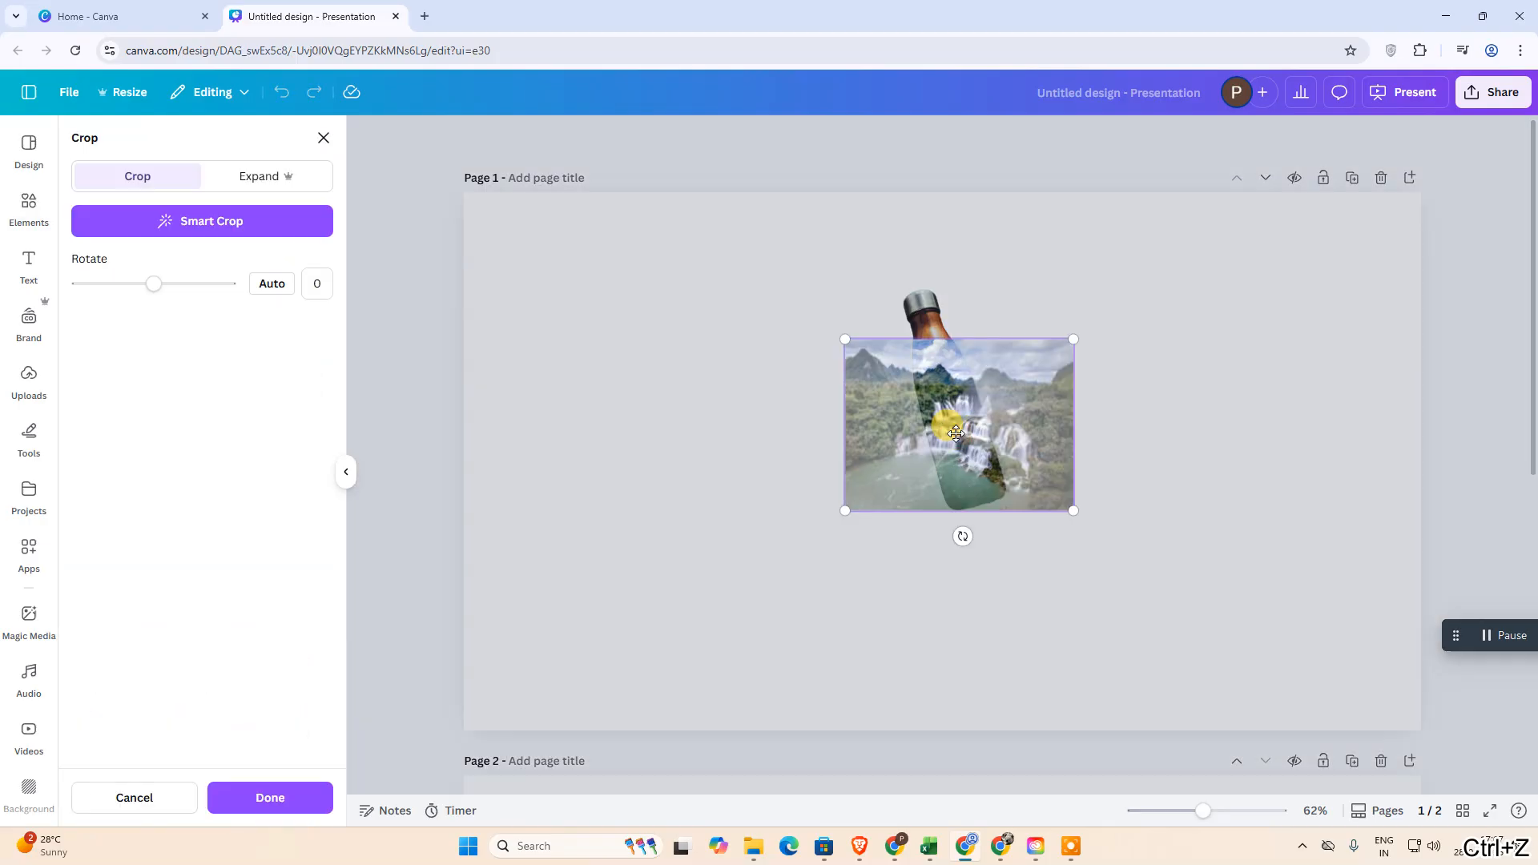
click(594, 351)
click(910, 301)
click(1223, 355)
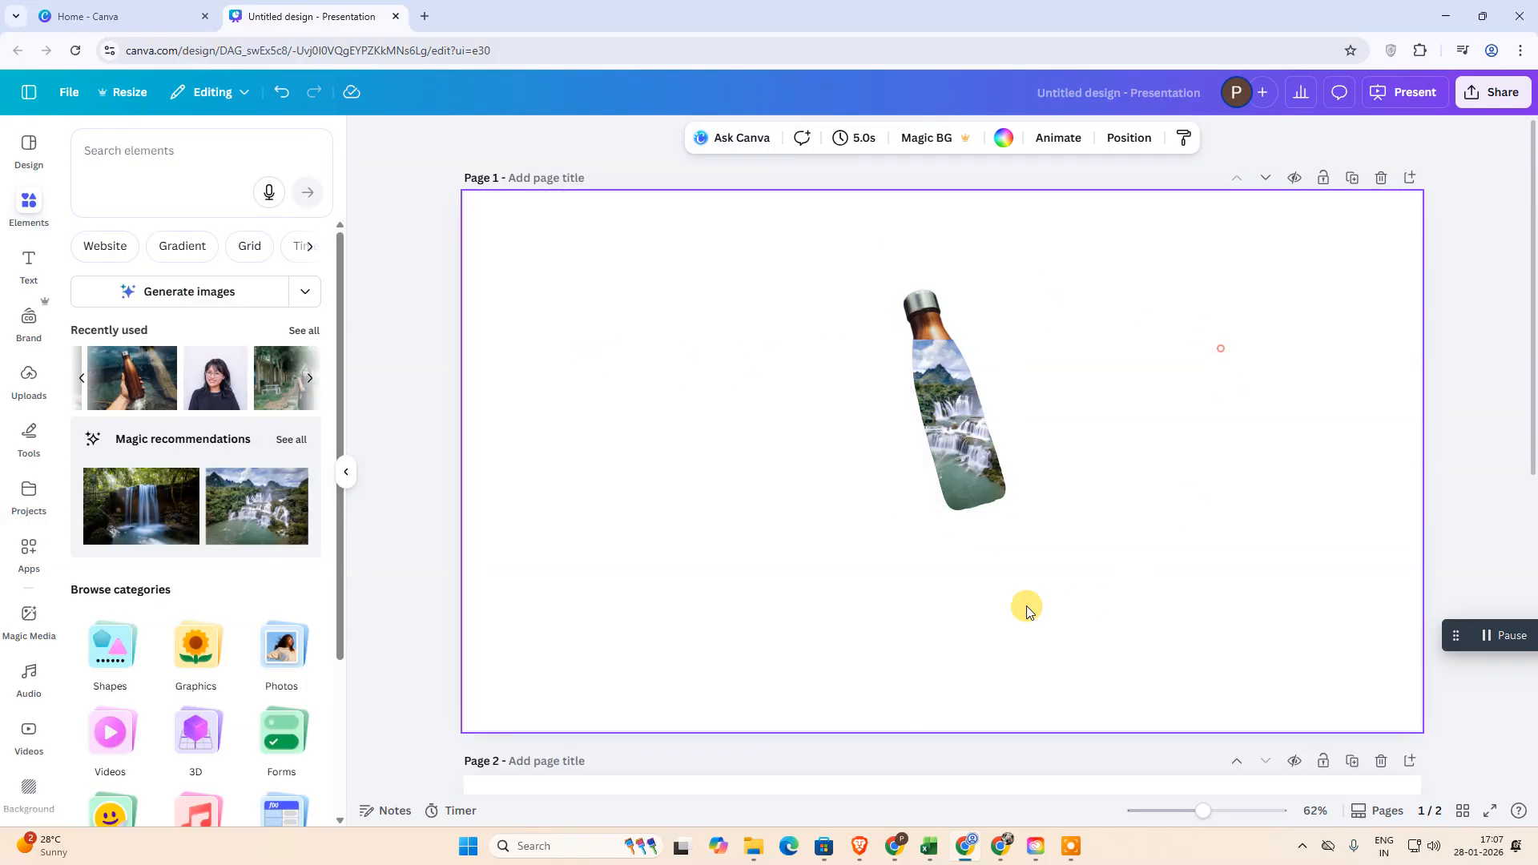
- Try shifting the waterfall photo inside the bottle frame and removing it, and undo the removal
click(938, 457)
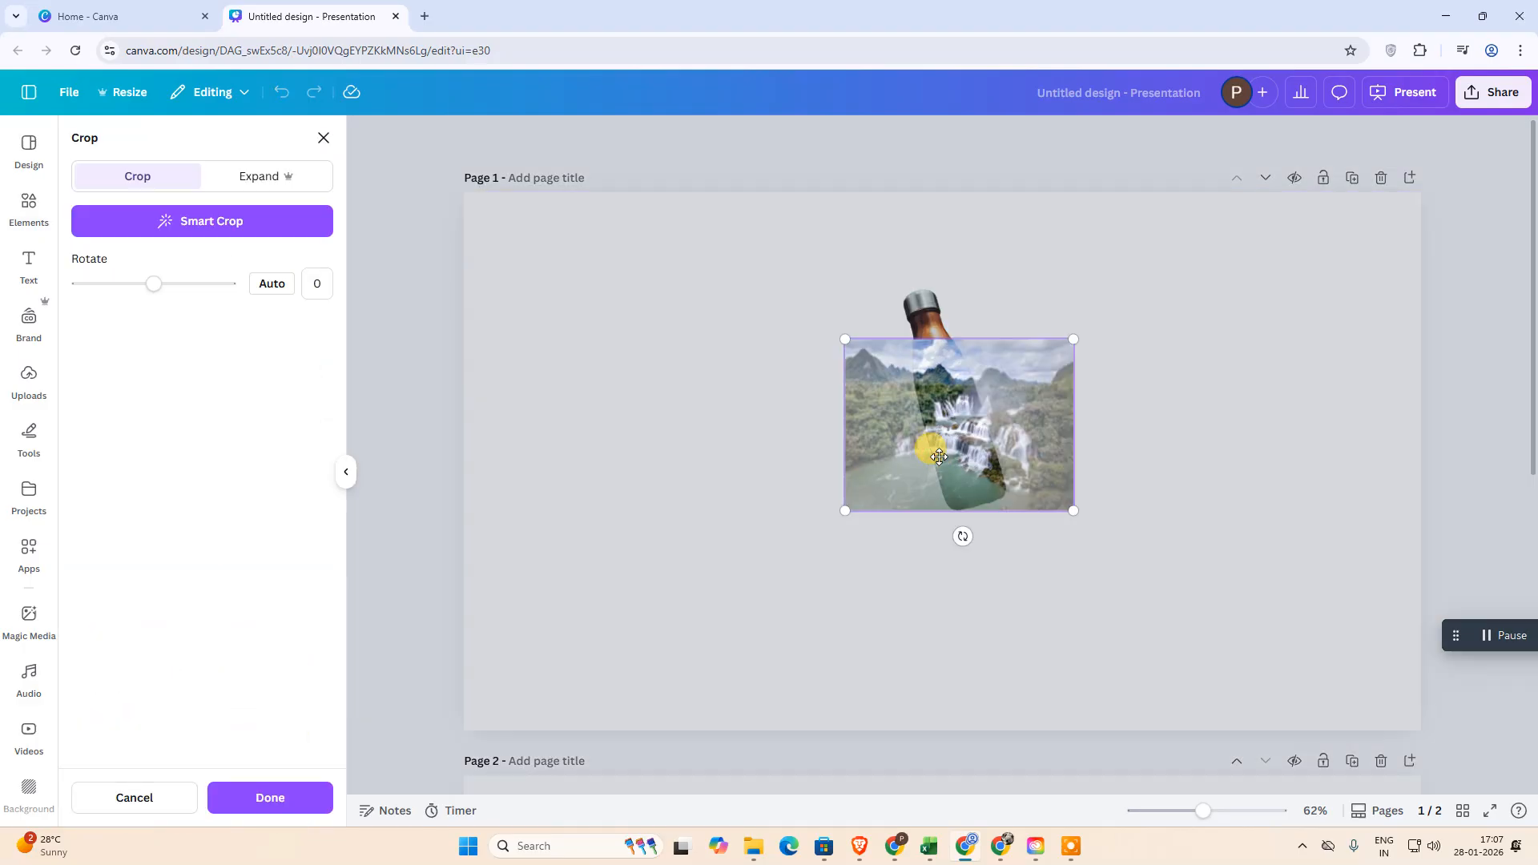
drag(939, 457, 853, 445)
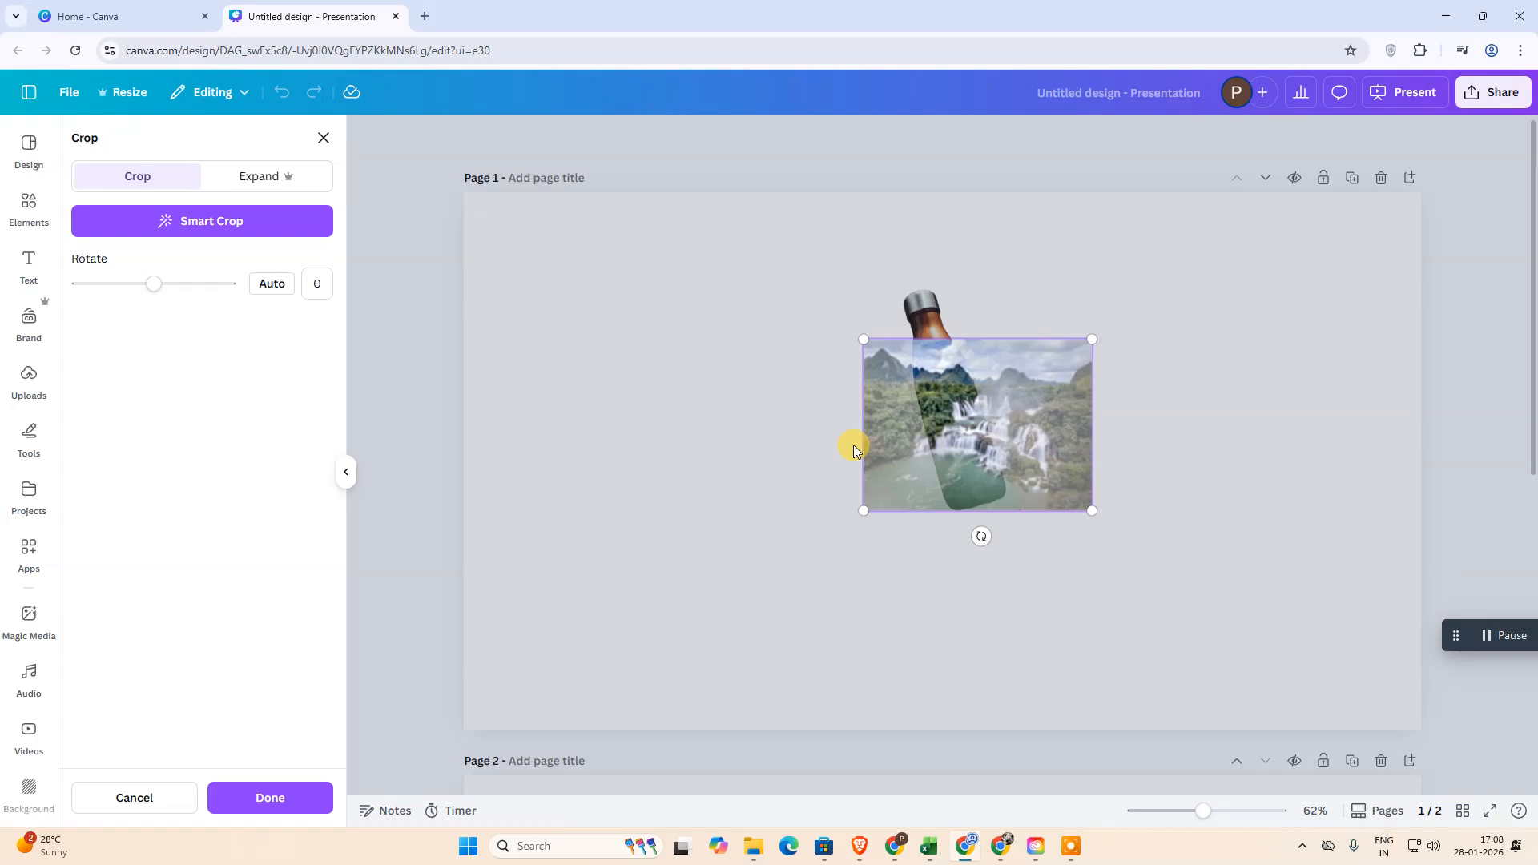
click(854, 444)
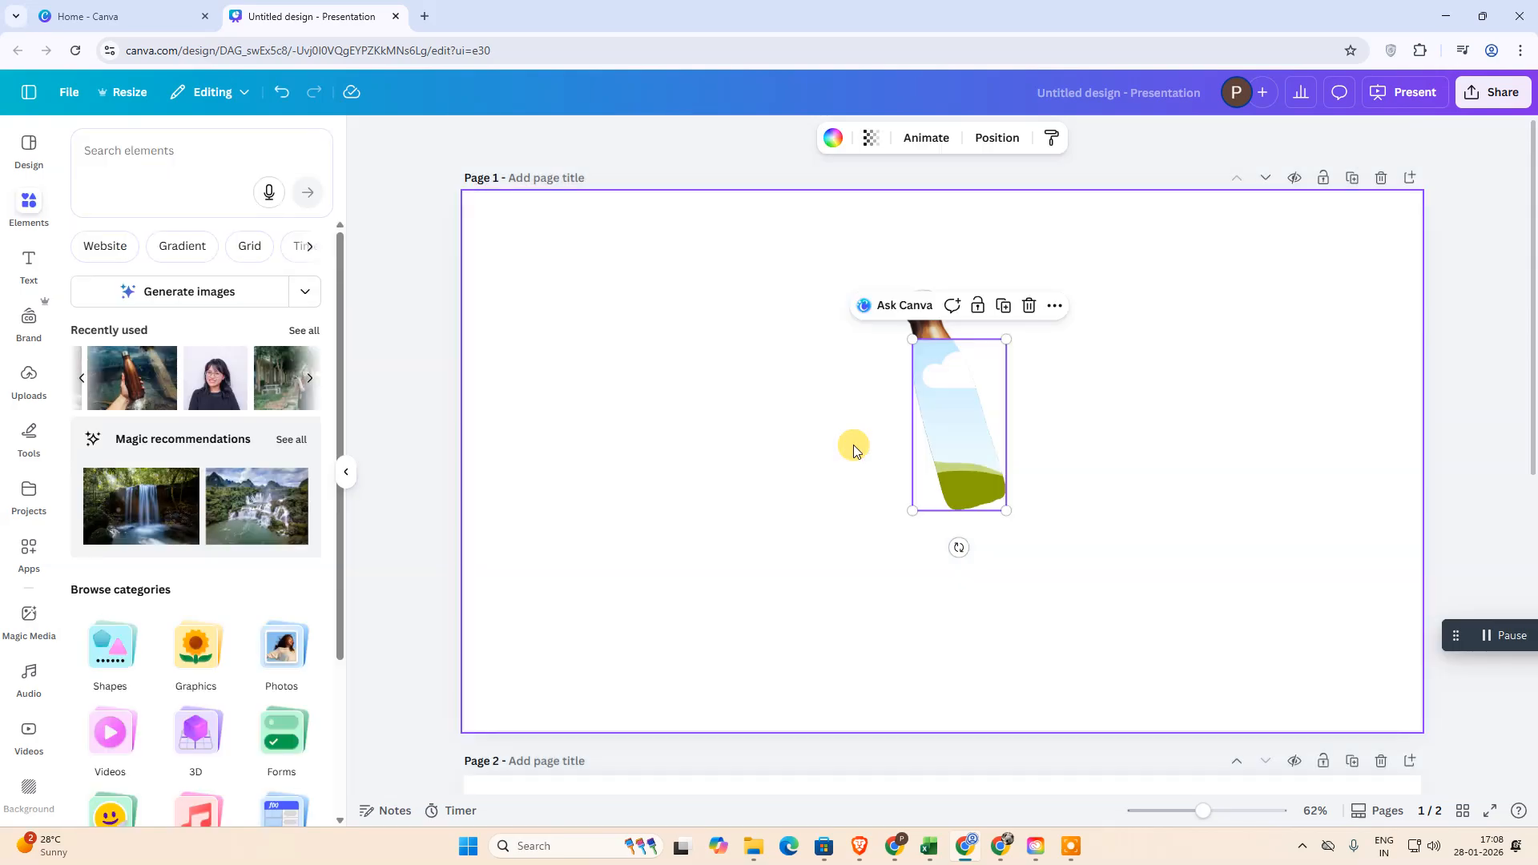
key(ctrl+z)
click(813, 457)
click(818, 295)
- Ungroup the bottle and remove the waterfall photo from the body frame
click(937, 360)
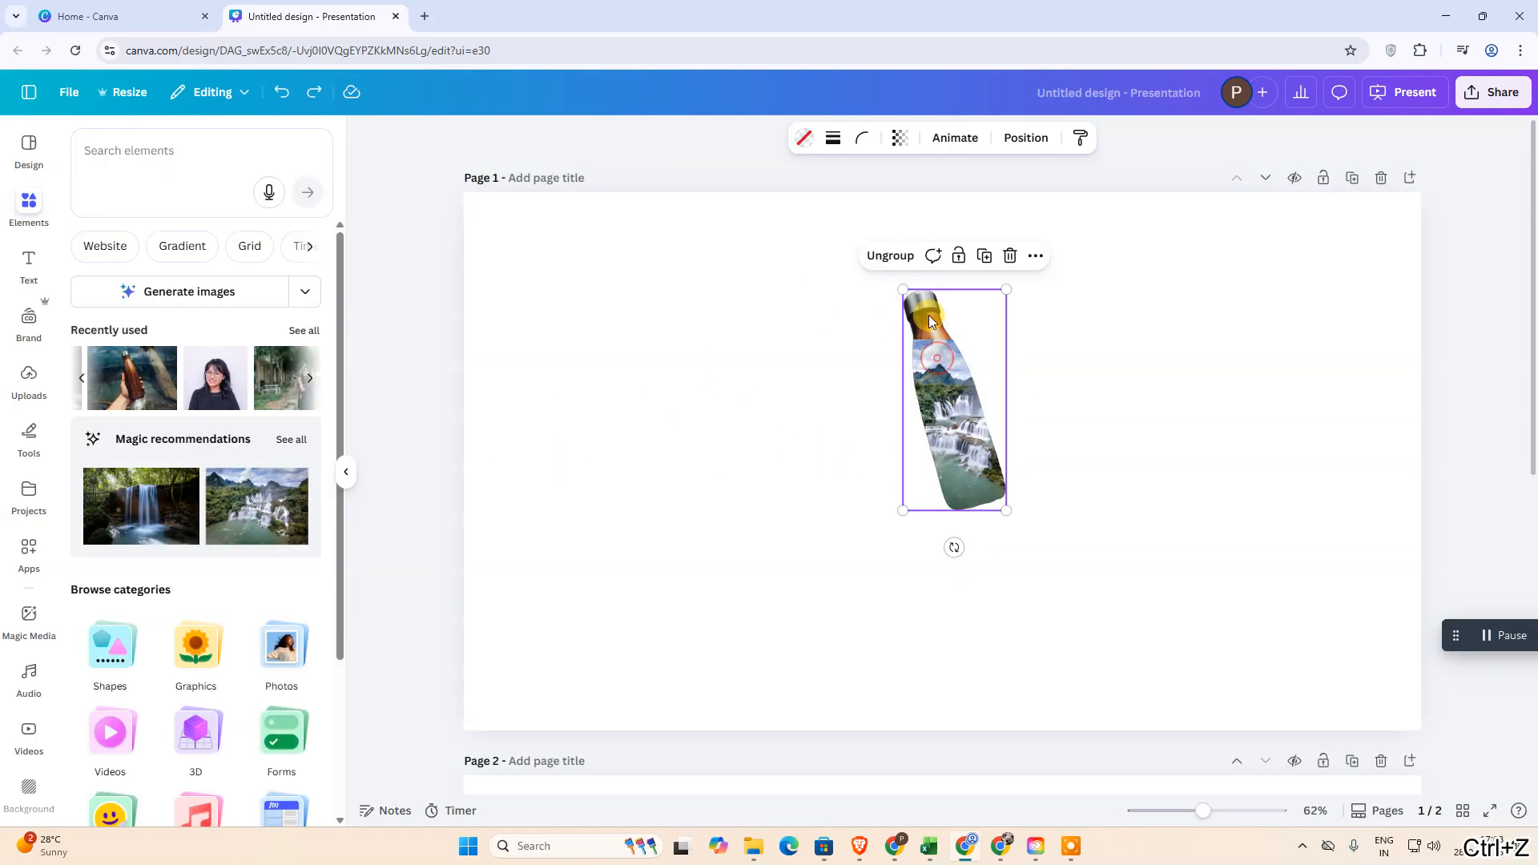
click(879, 258)
click(949, 510)
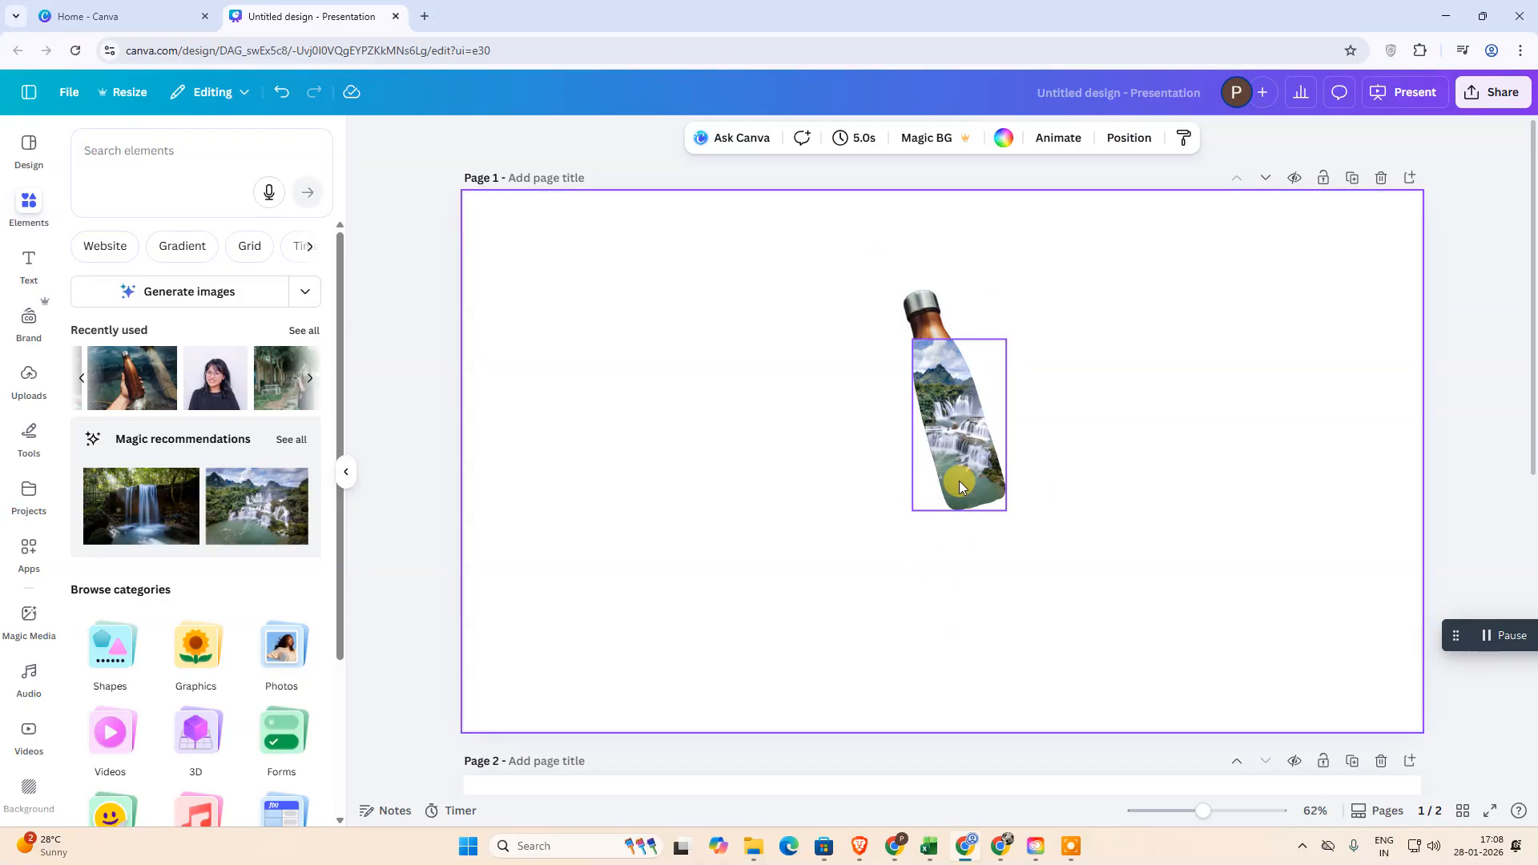
double_click(959, 481)
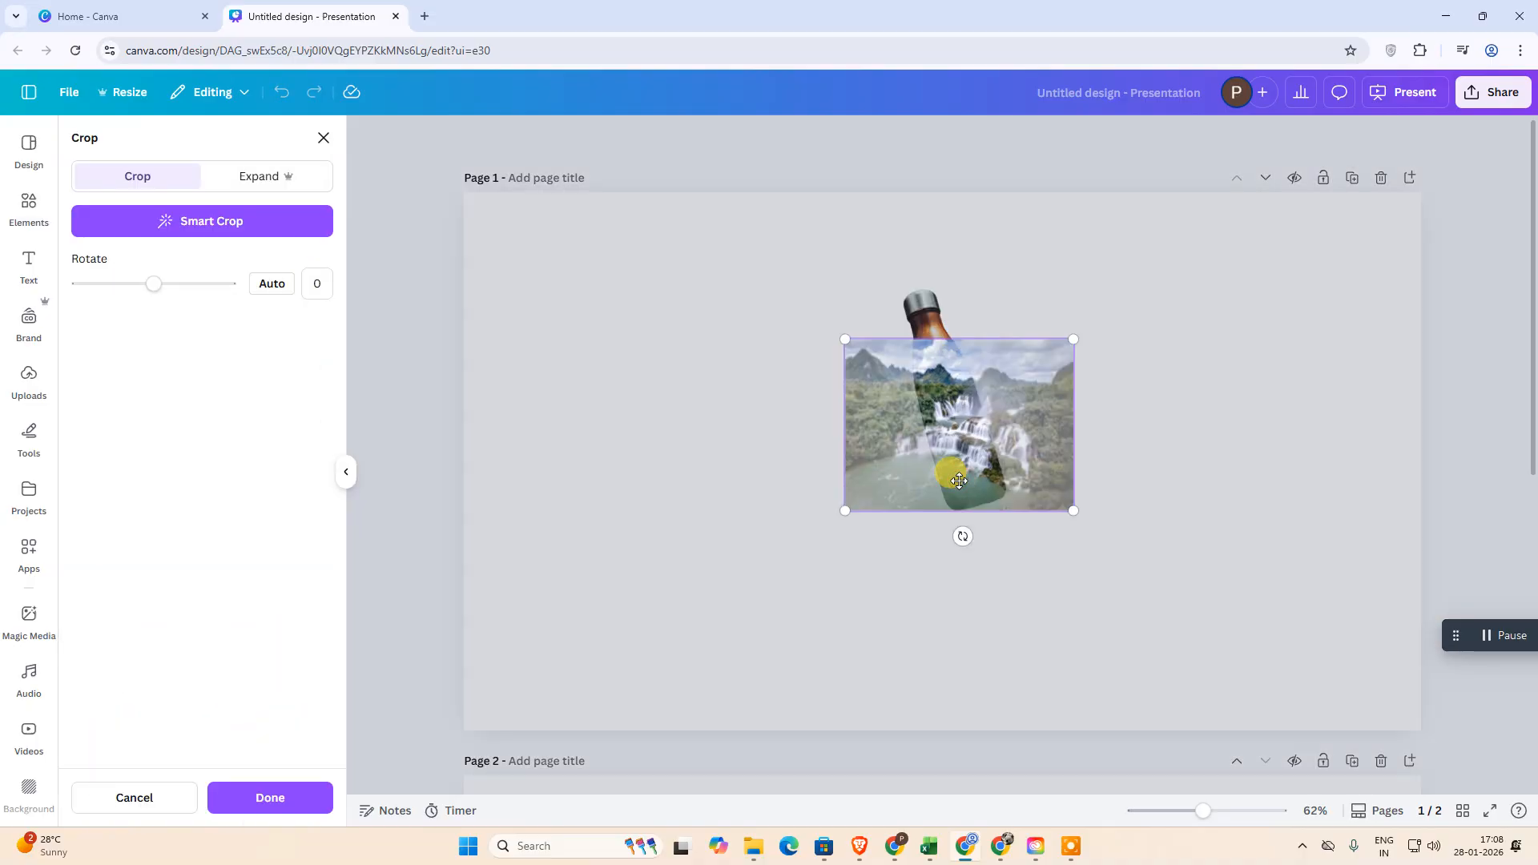
key(Delete)
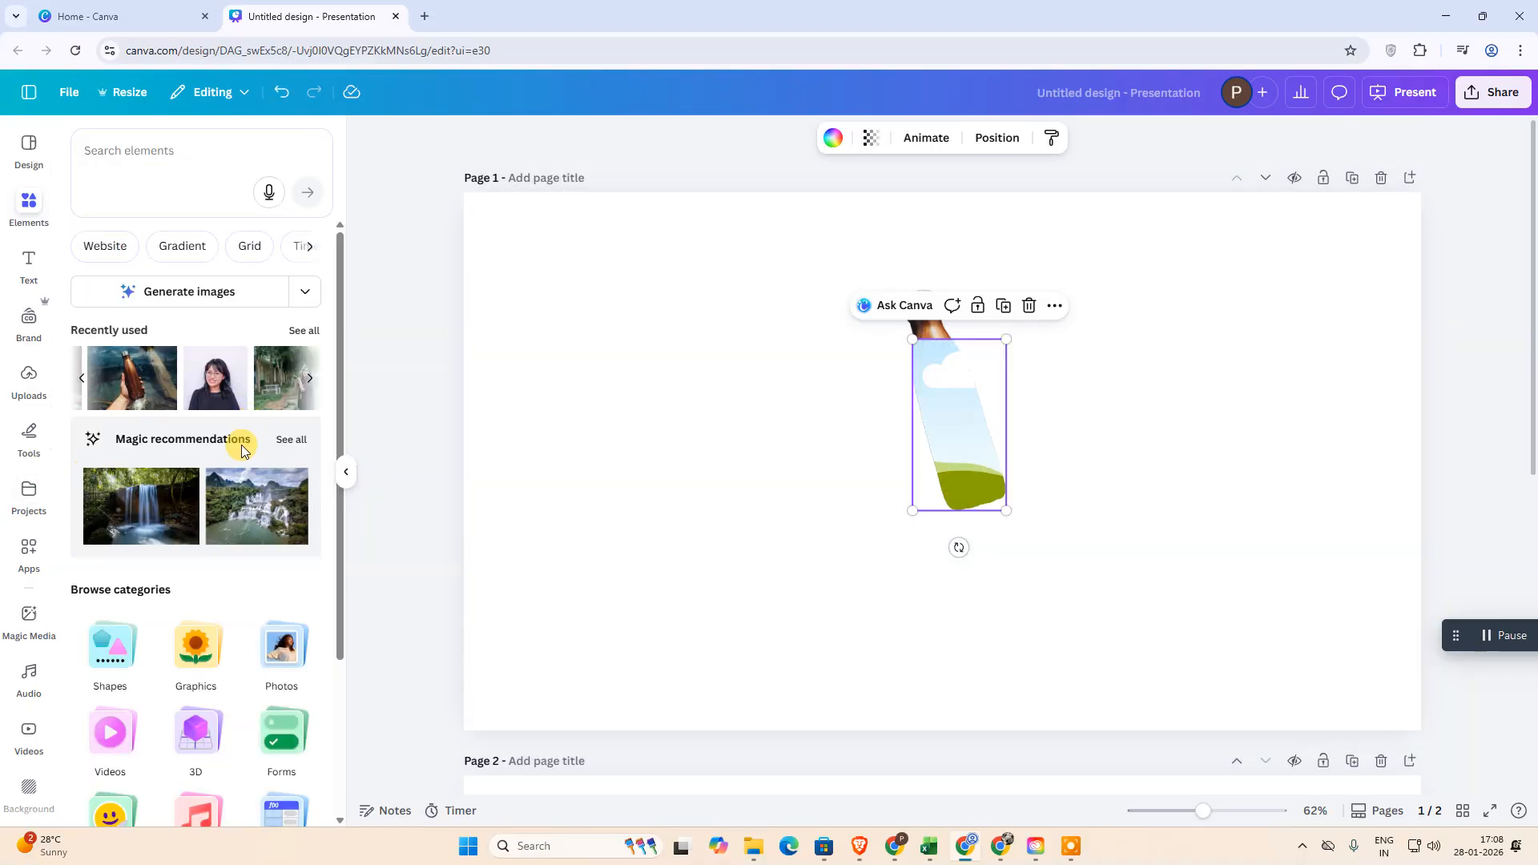
- Refill the empty body frame with the recommended waterfall photo and group it with the bottle image
click(249, 517)
drag(877, 453, 978, 441)
click(1374, 522)
drag(834, 275, 1054, 518)
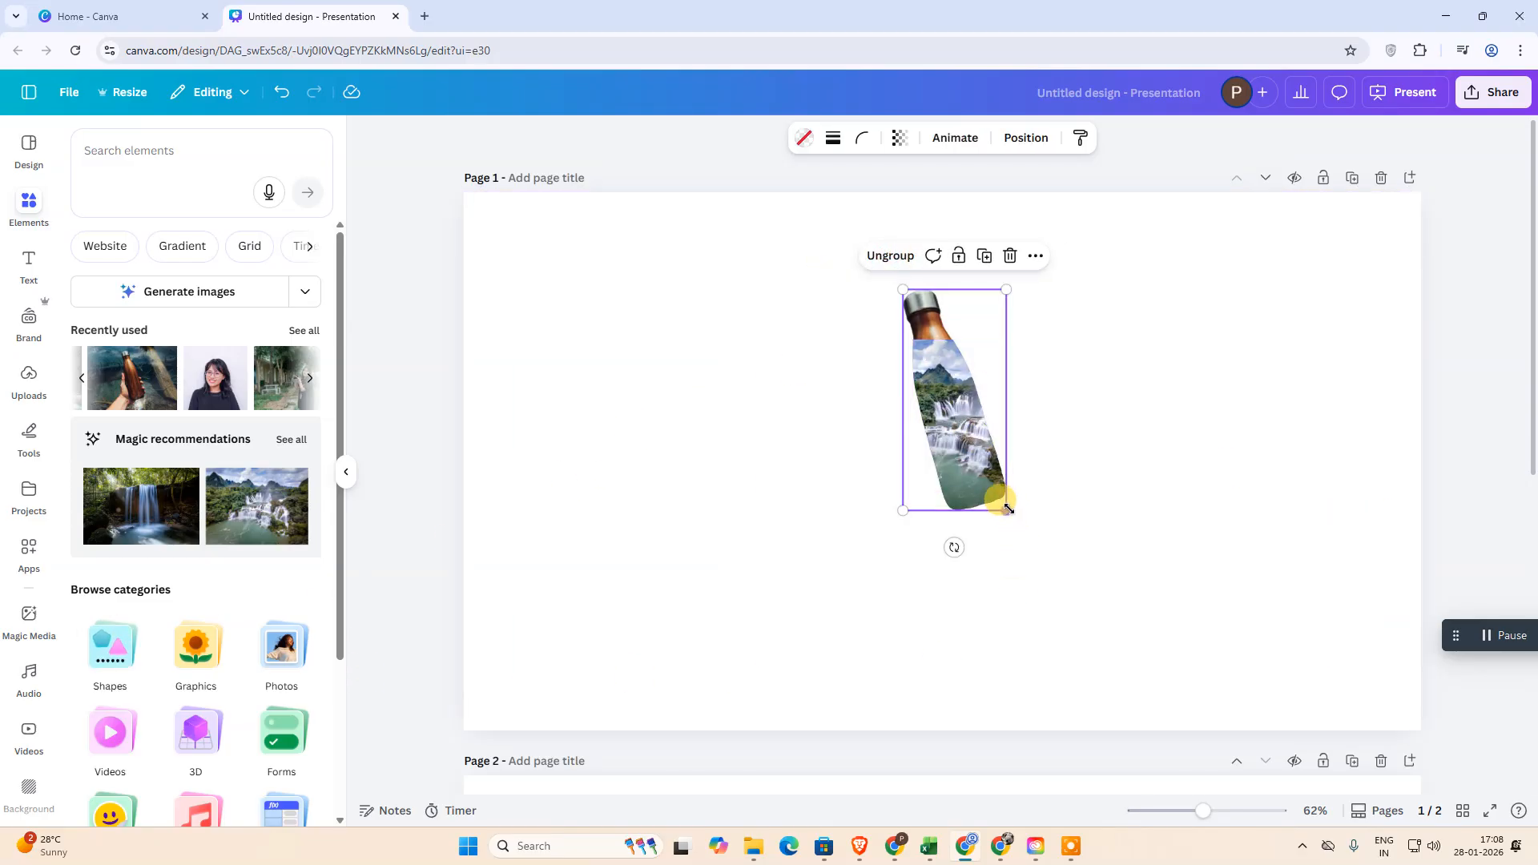
- Enlarge the bottle group and reposition it on page 1
drag(1006, 510, 1137, 791)
drag(1062, 523, 984, 420)
click(1099, 365)
- Move the hand photo from page 2 onto page 1 and place its layer behind the bottle group
scroll(1108, 391, down, 1)
scroll(950, 613, down, 2)
scroll(865, 600, down, 2)
click(518, 479)
click(739, 435)
right_click(739, 436)
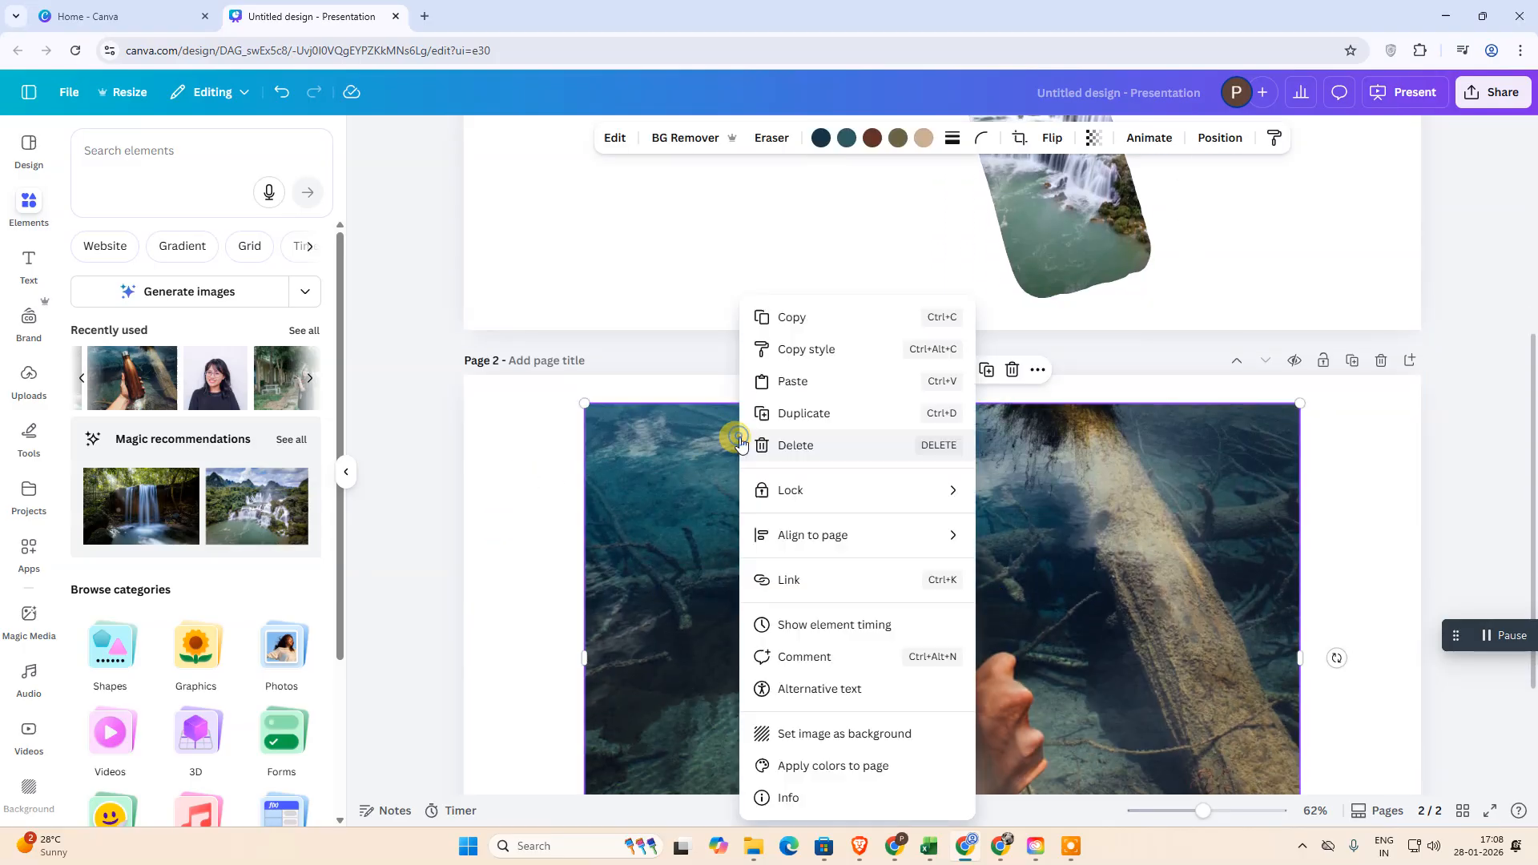
drag(703, 616, 659, 206)
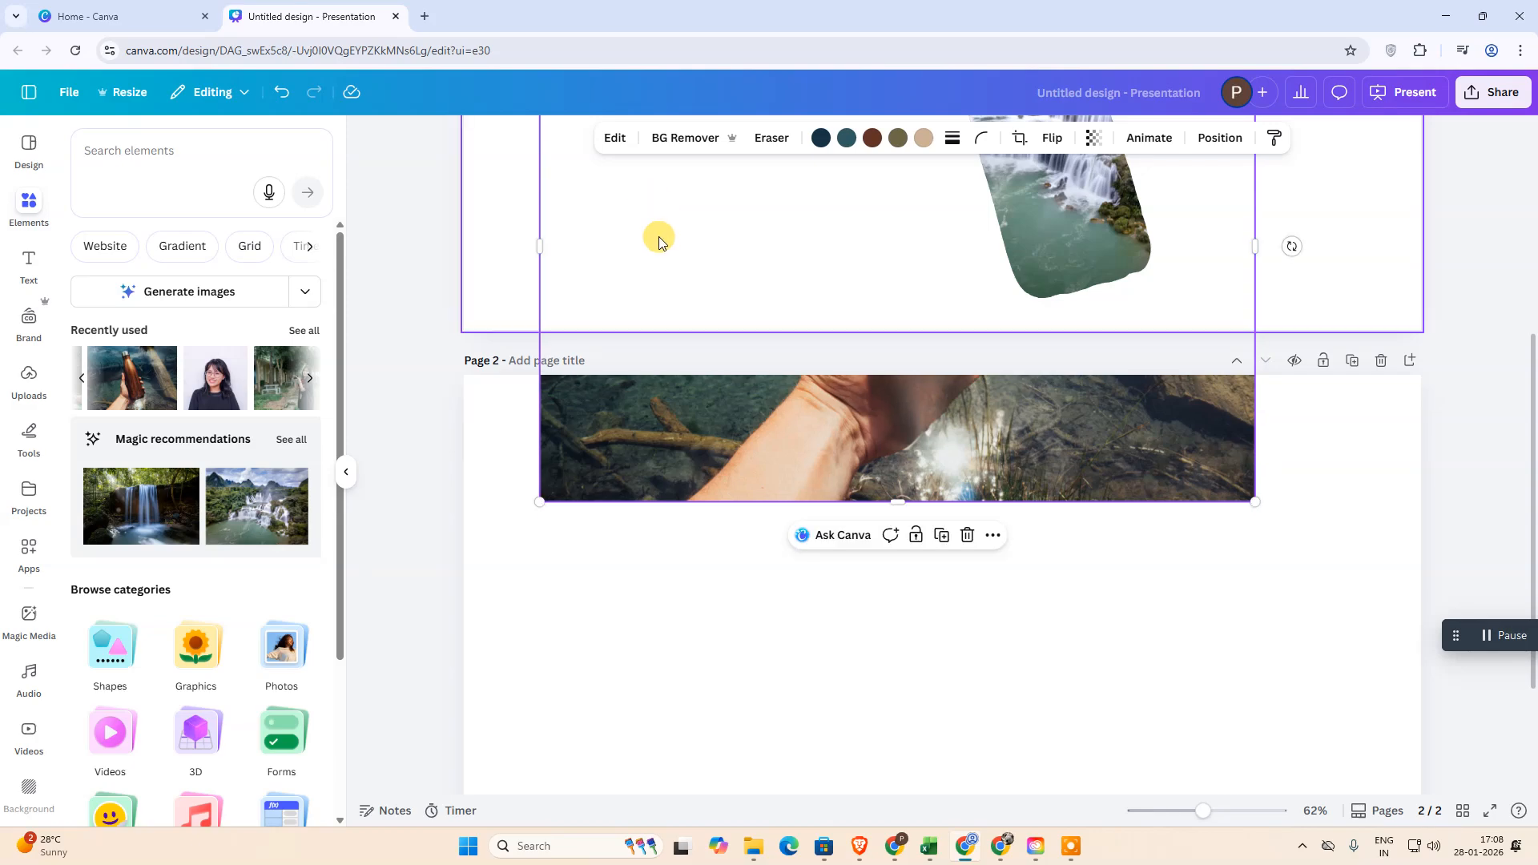
scroll(801, 593, up, 4)
drag(813, 591, 828, 438)
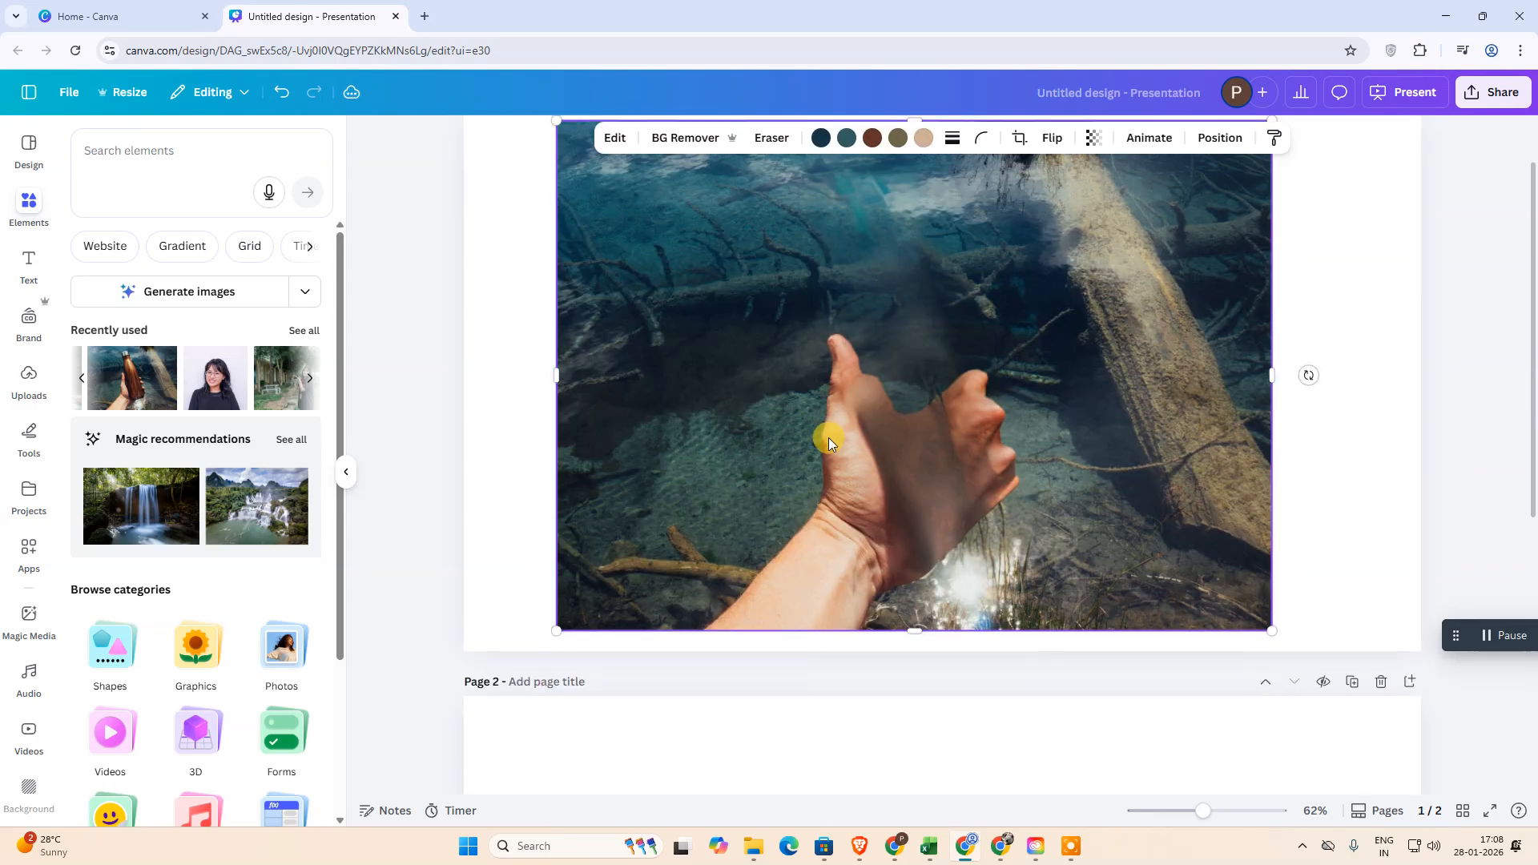
scroll(1115, 454, up, 1)
click(1191, 140)
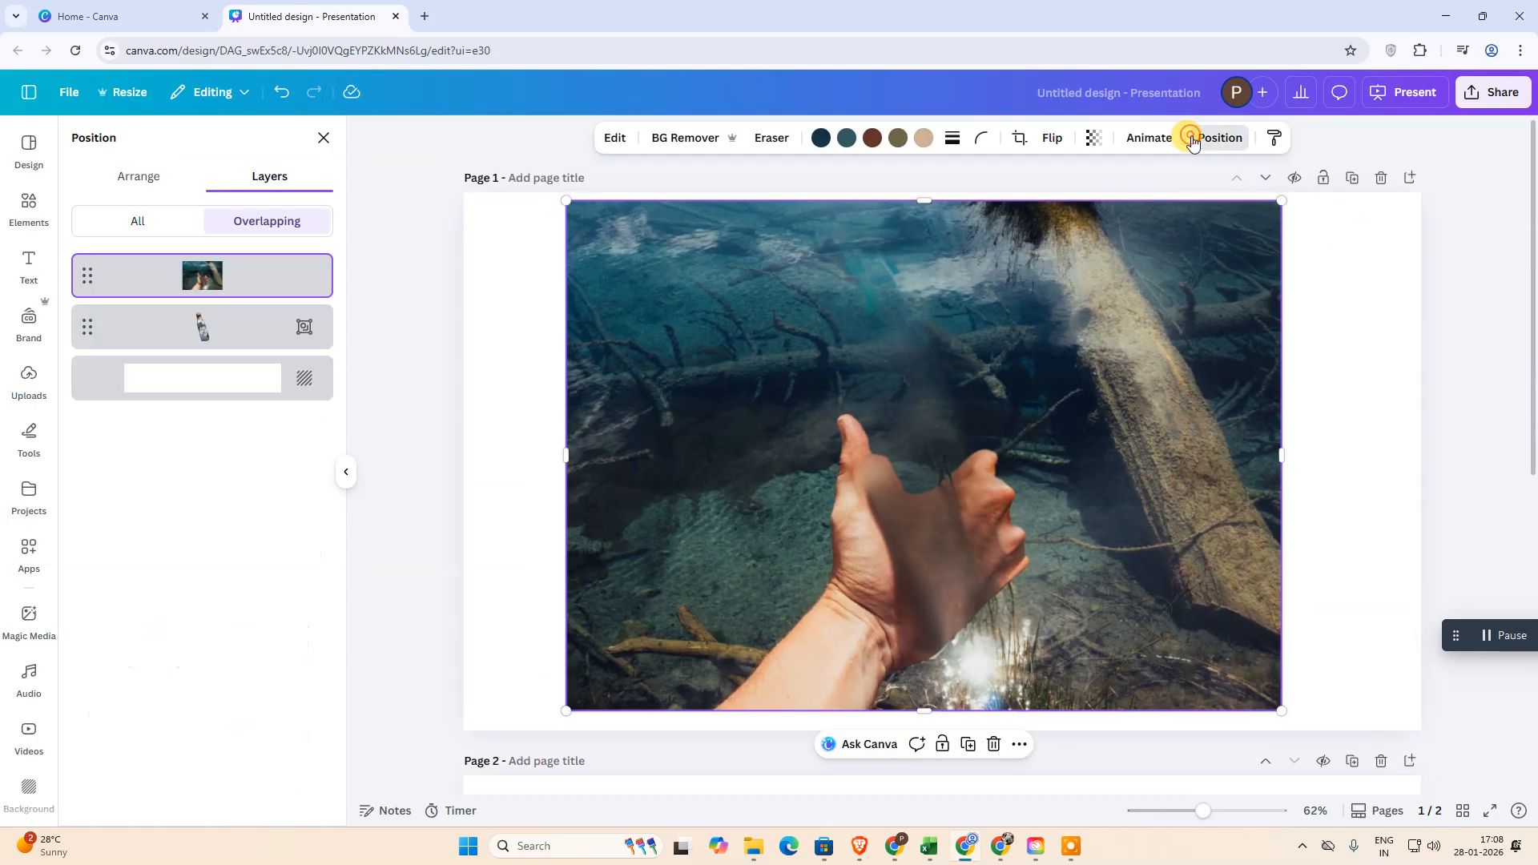
drag(263, 282, 267, 348)
- Move the bottle group onto the hand in the page 1 photo and shrink it to fit the grip
drag(997, 435, 910, 457)
drag(1063, 217, 962, 352)
drag(870, 575, 884, 512)
- Enlarge the bottle group and align it between the thumb and fingers, with its base near the photo's lower edge
scroll(1027, 522, down, 2)
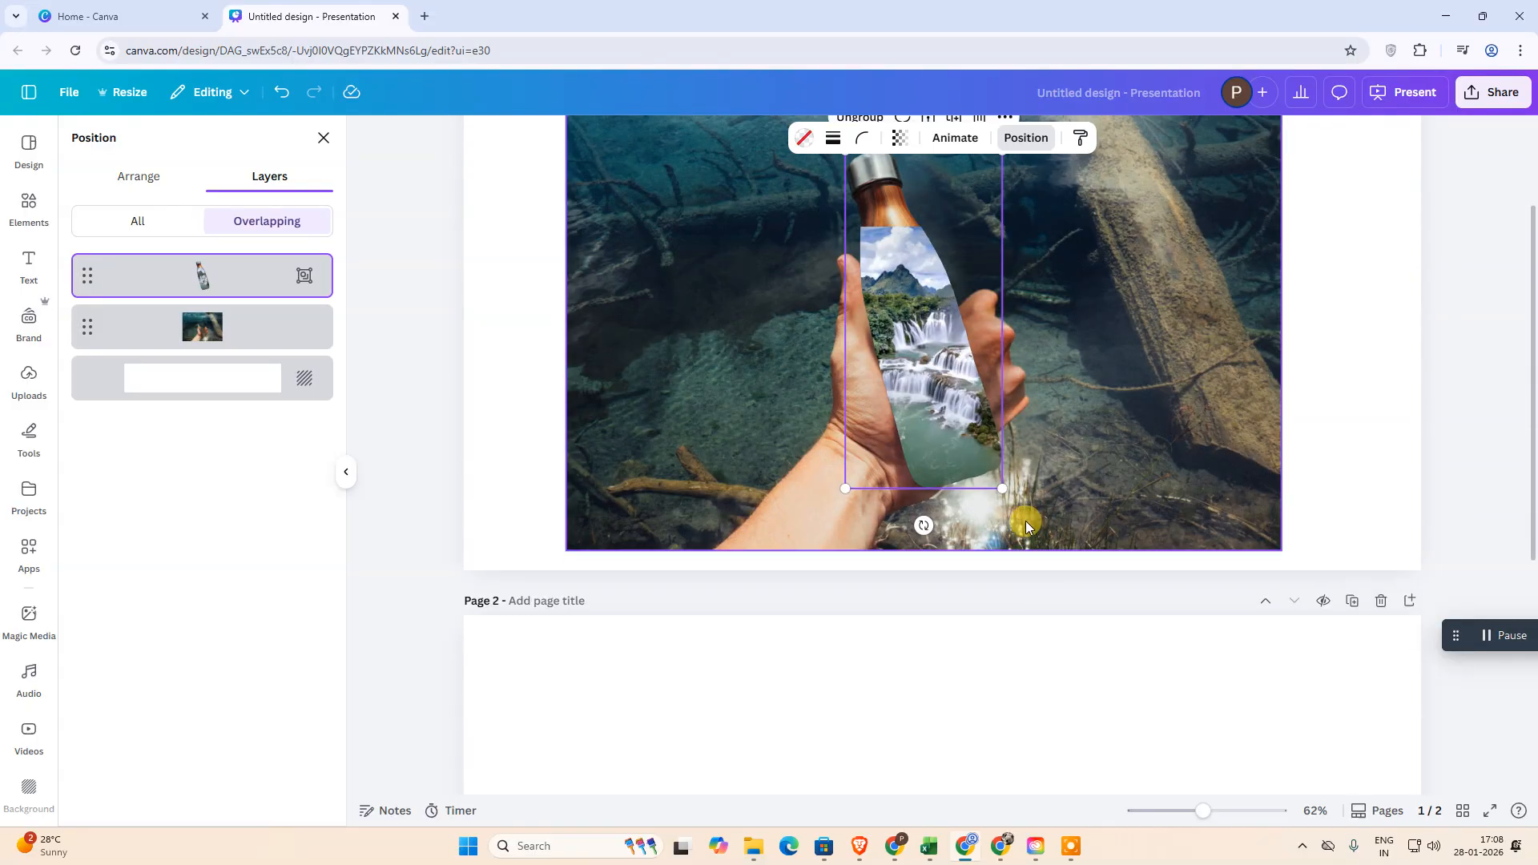
drag(1008, 491, 1025, 534)
scroll(1016, 460, up, 1)
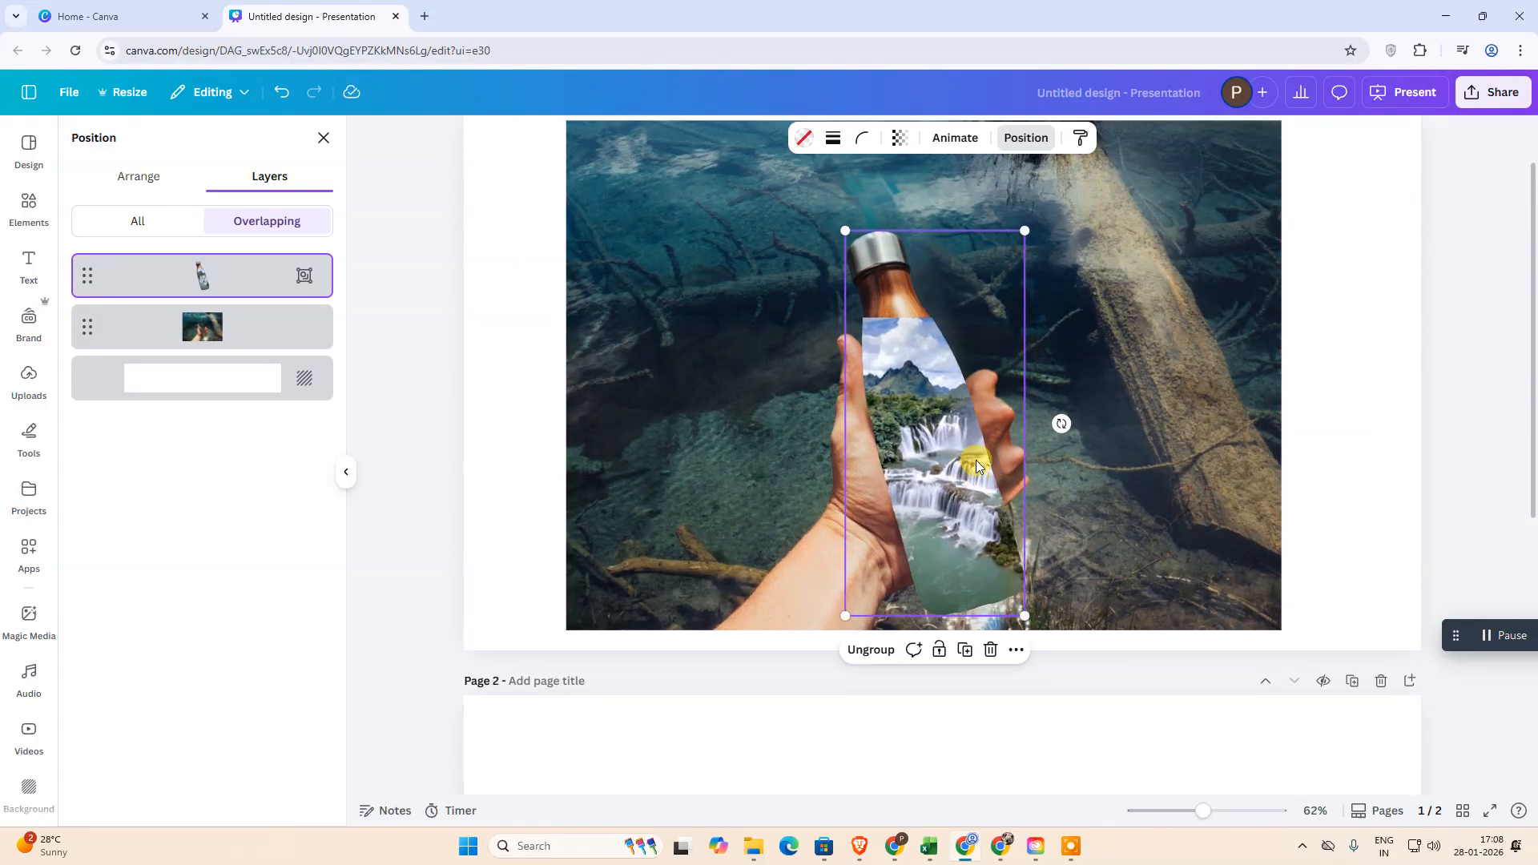
drag(934, 434, 916, 443)
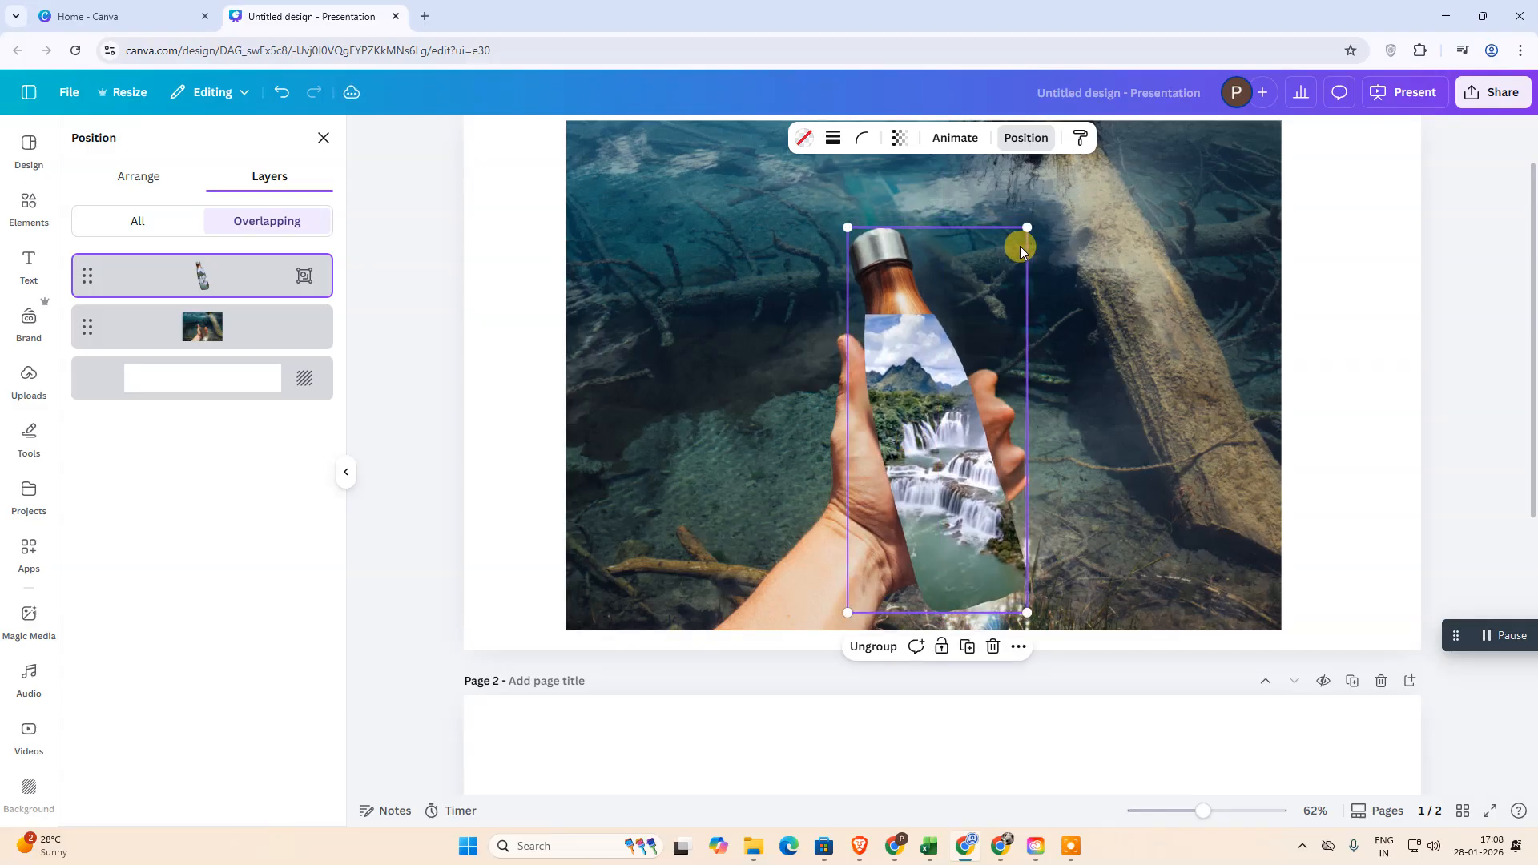
drag(1028, 227, 1042, 211)
mouse_move(940, 404)
mouse_down()
mouse_move(873, 392)
mouse_move(943, 392)
mouse_up()
drag(846, 600, 834, 638)
drag(971, 516, 979, 521)
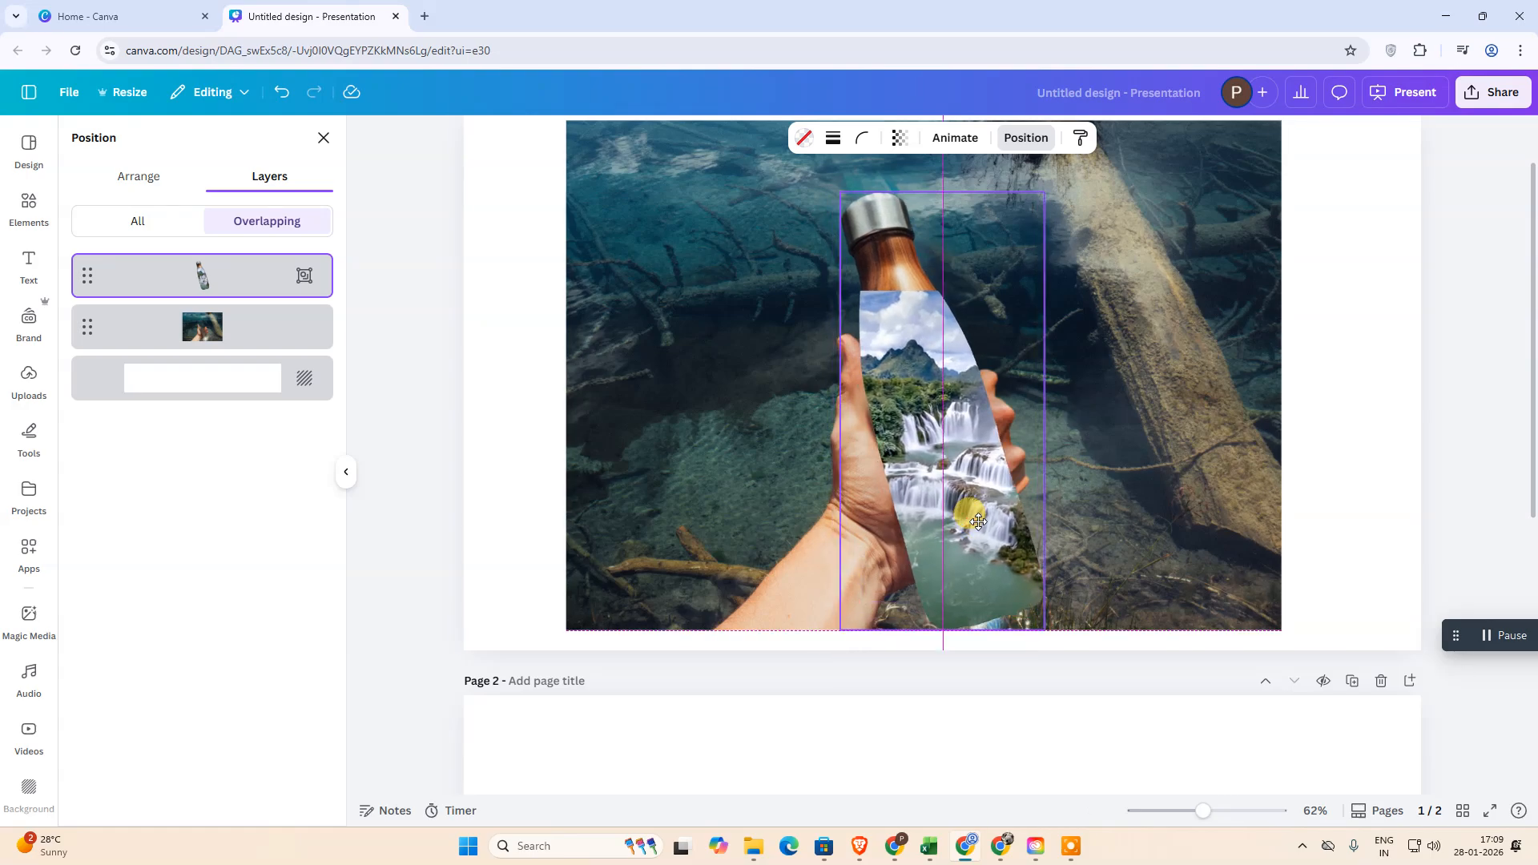
drag(973, 521, 967, 517)
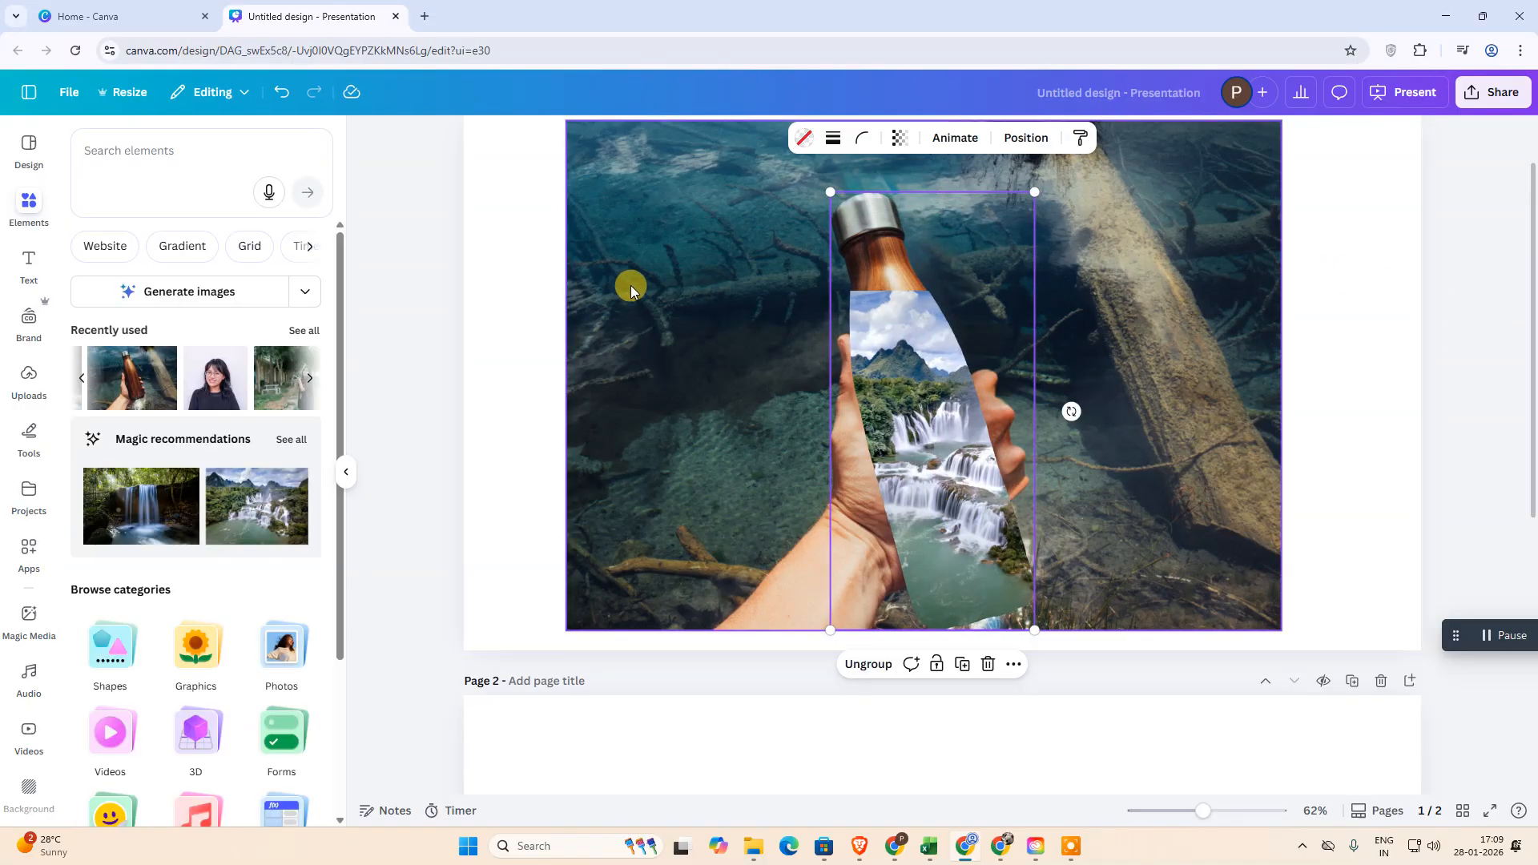
click(501, 238)
click(834, 268)
drag(493, 196, 925, 161)
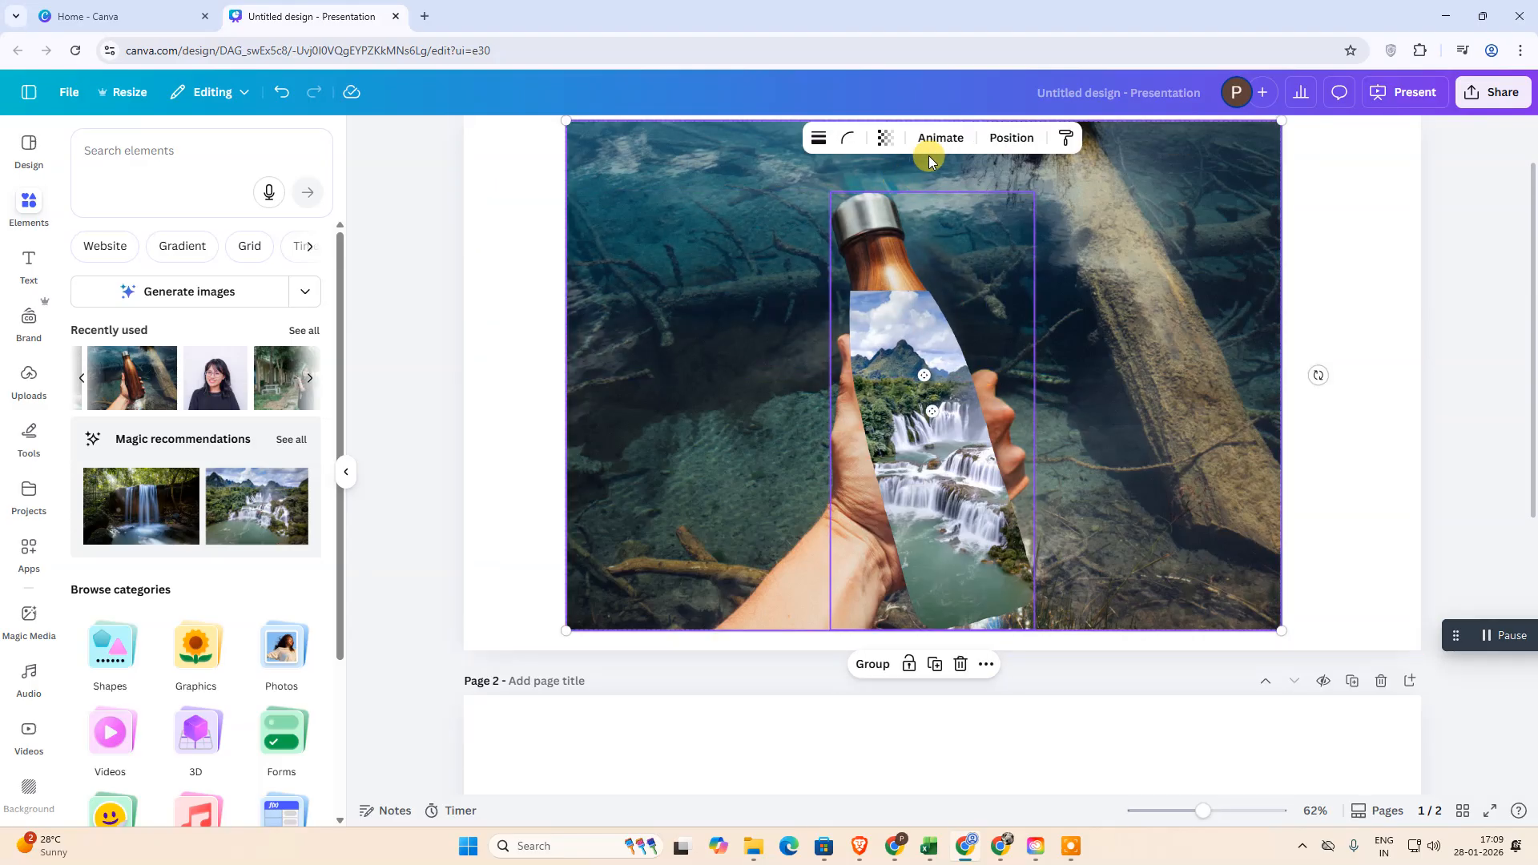
scroll(977, 192, up, 1)
click(1145, 308)
click(997, 324)
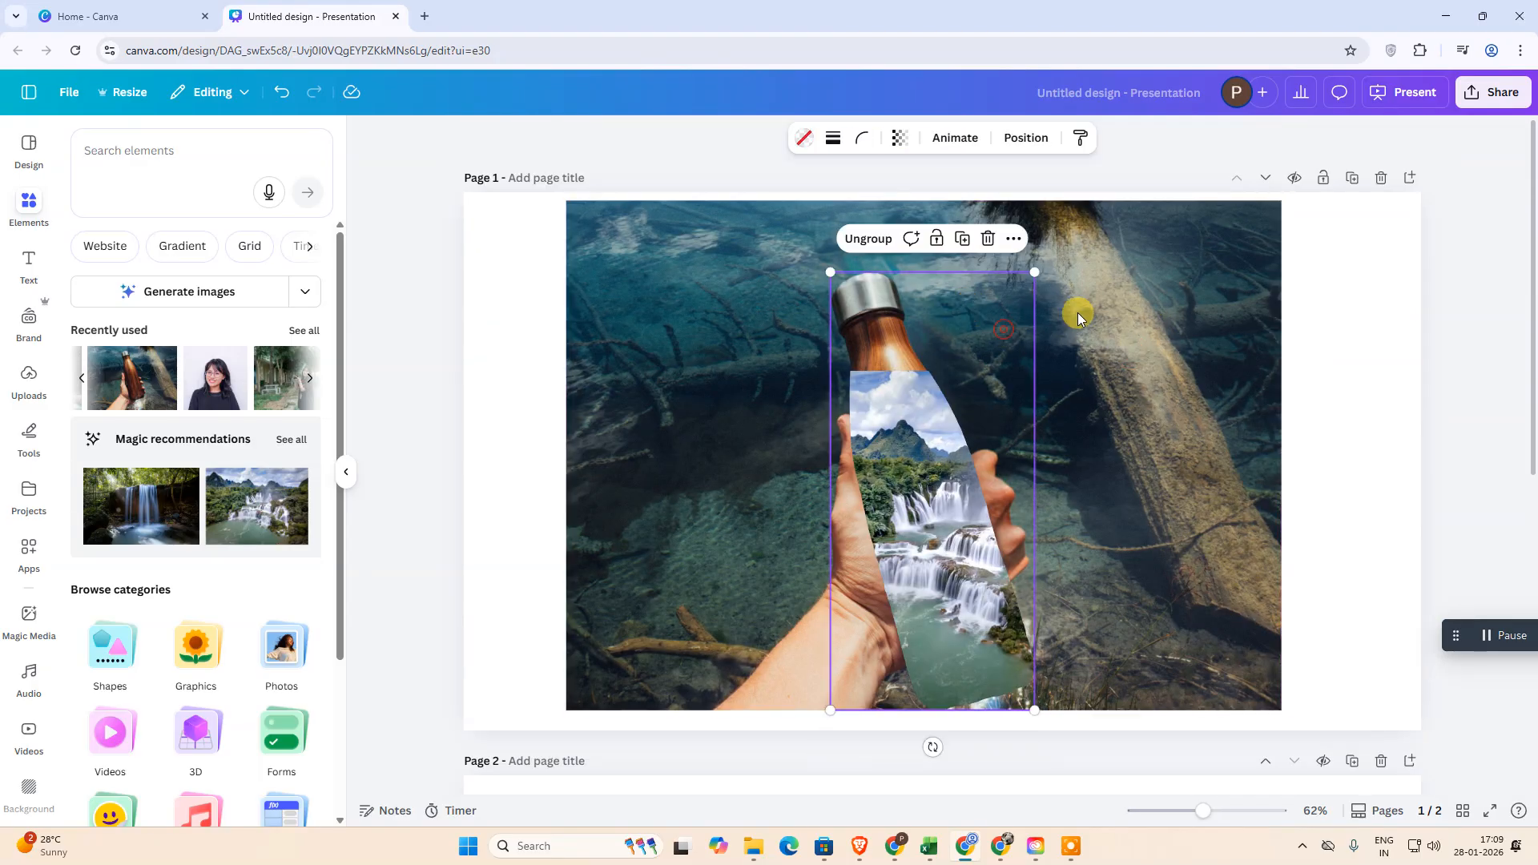
- Set the hand photo as page 1's background, and reposition and enlarge the bottle group to fit the bigger hand
click(1147, 275)
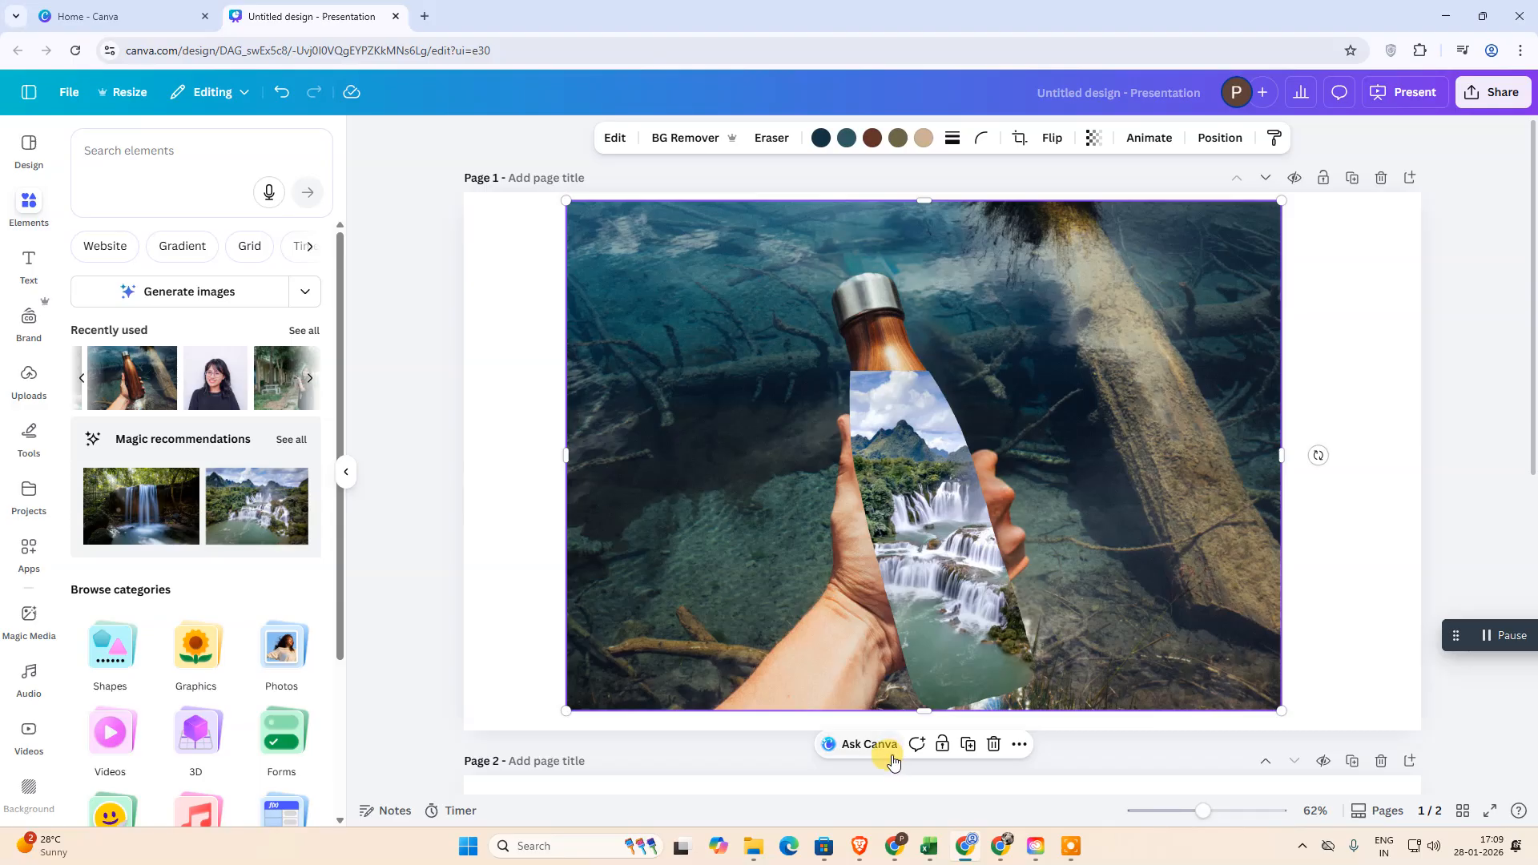
click(1023, 745)
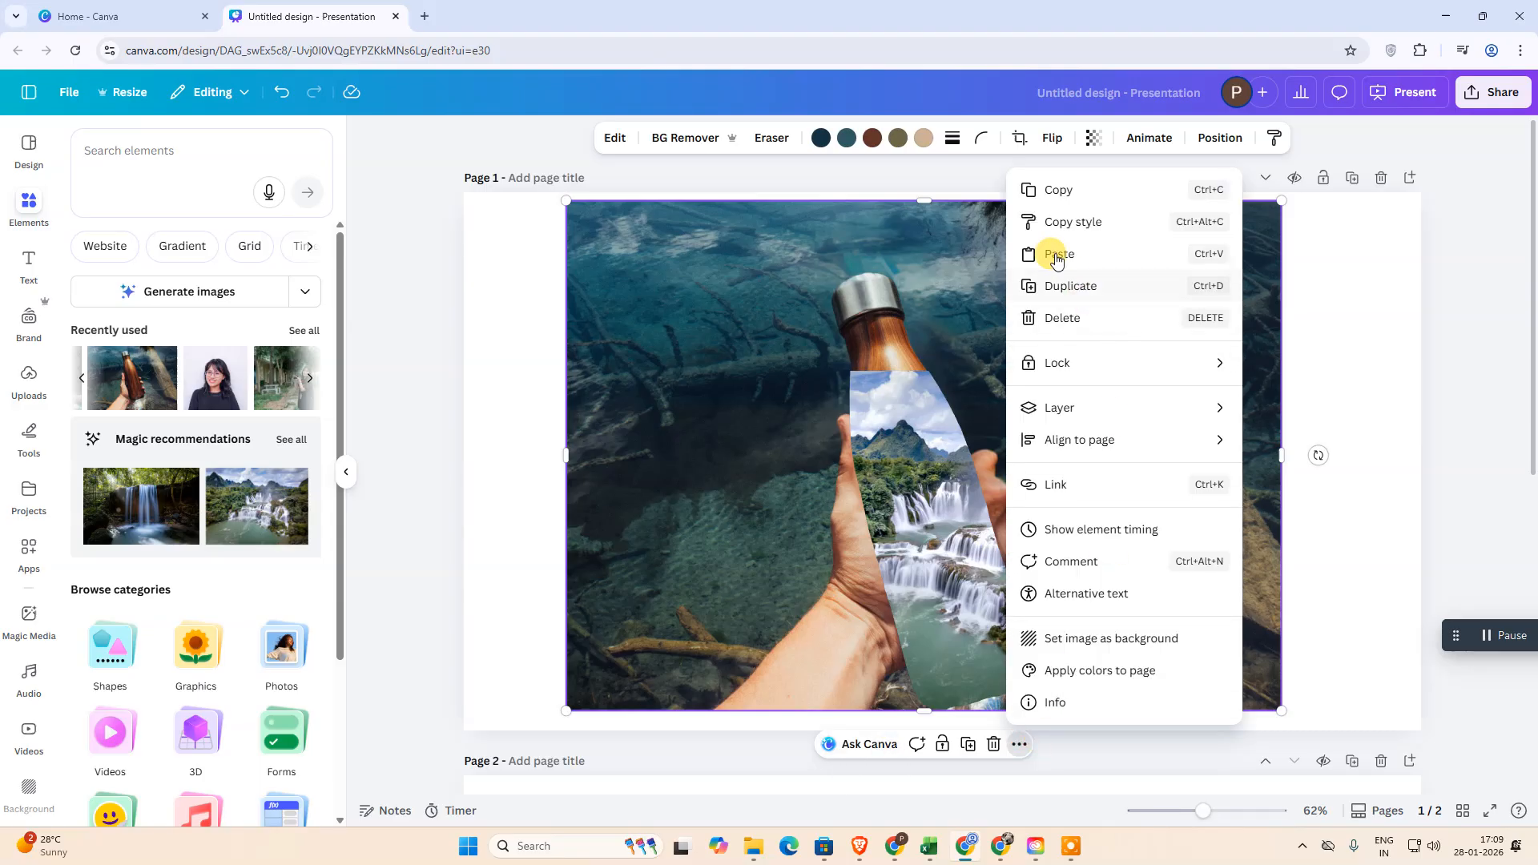
click(1430, 305)
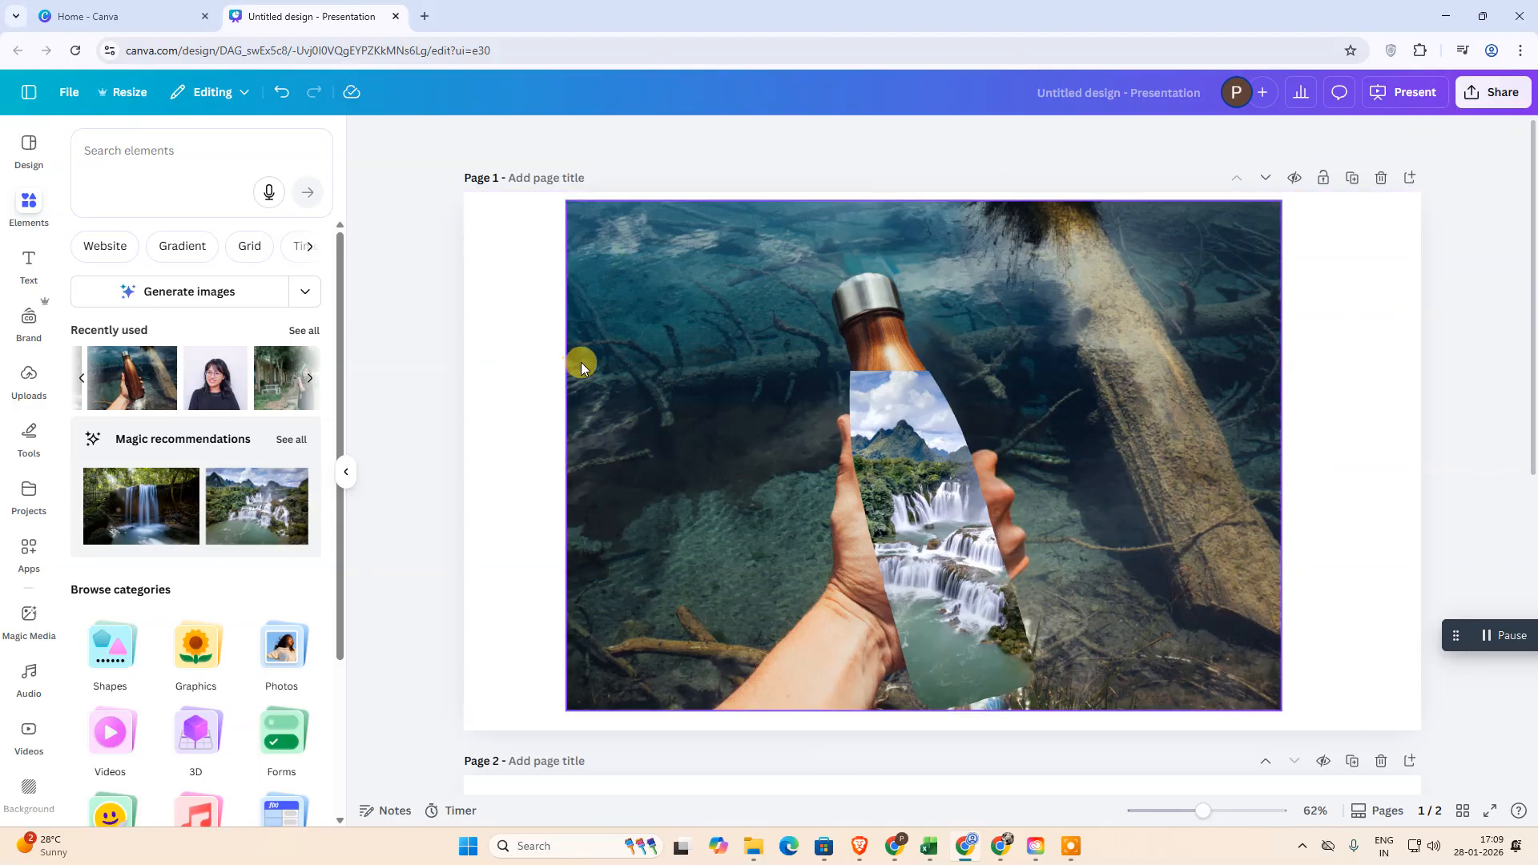
right_click(665, 319)
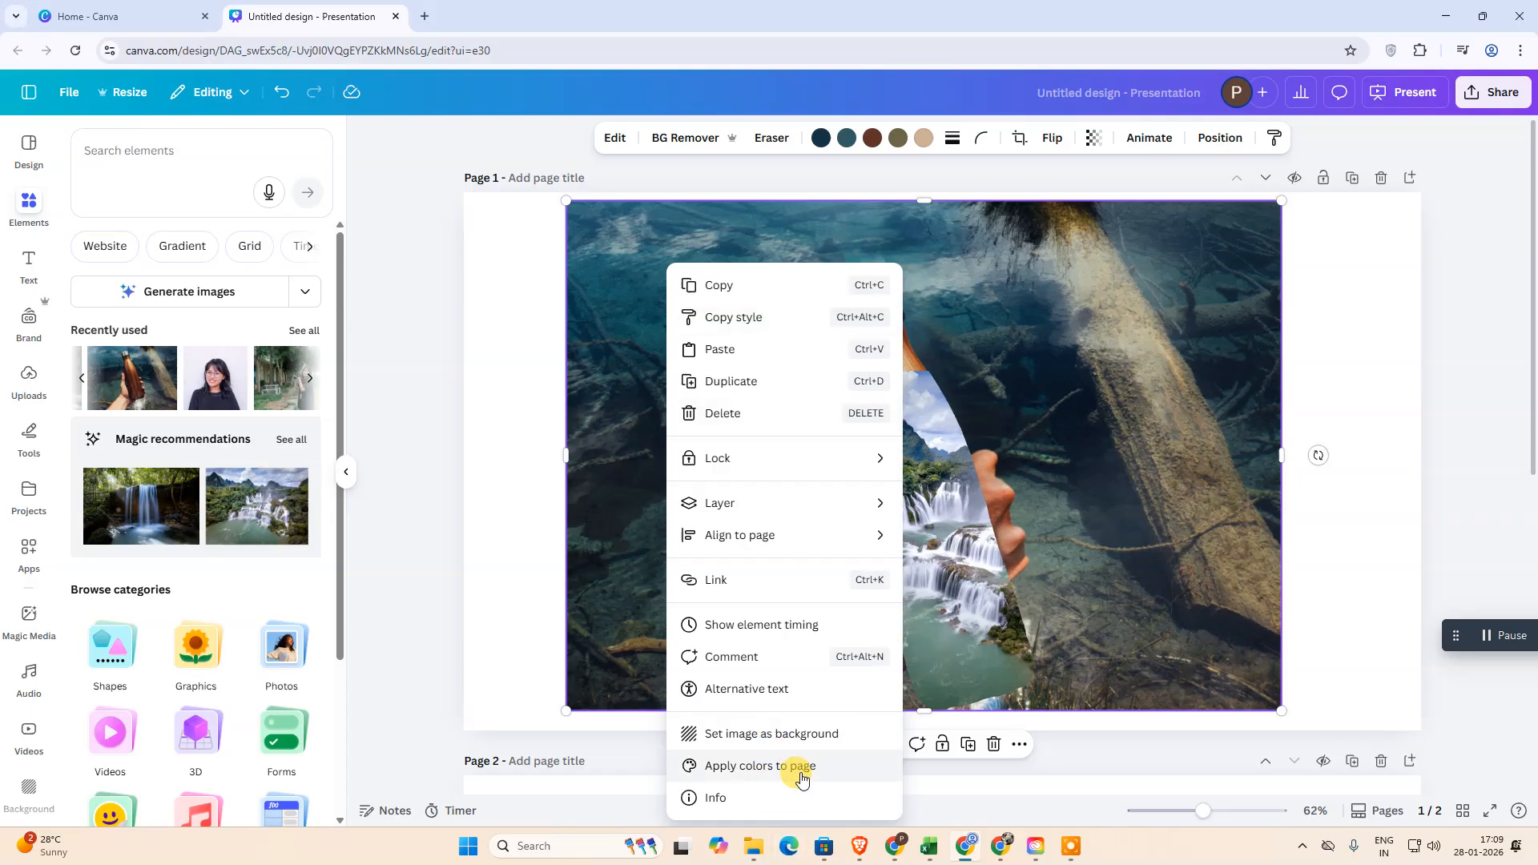
click(807, 733)
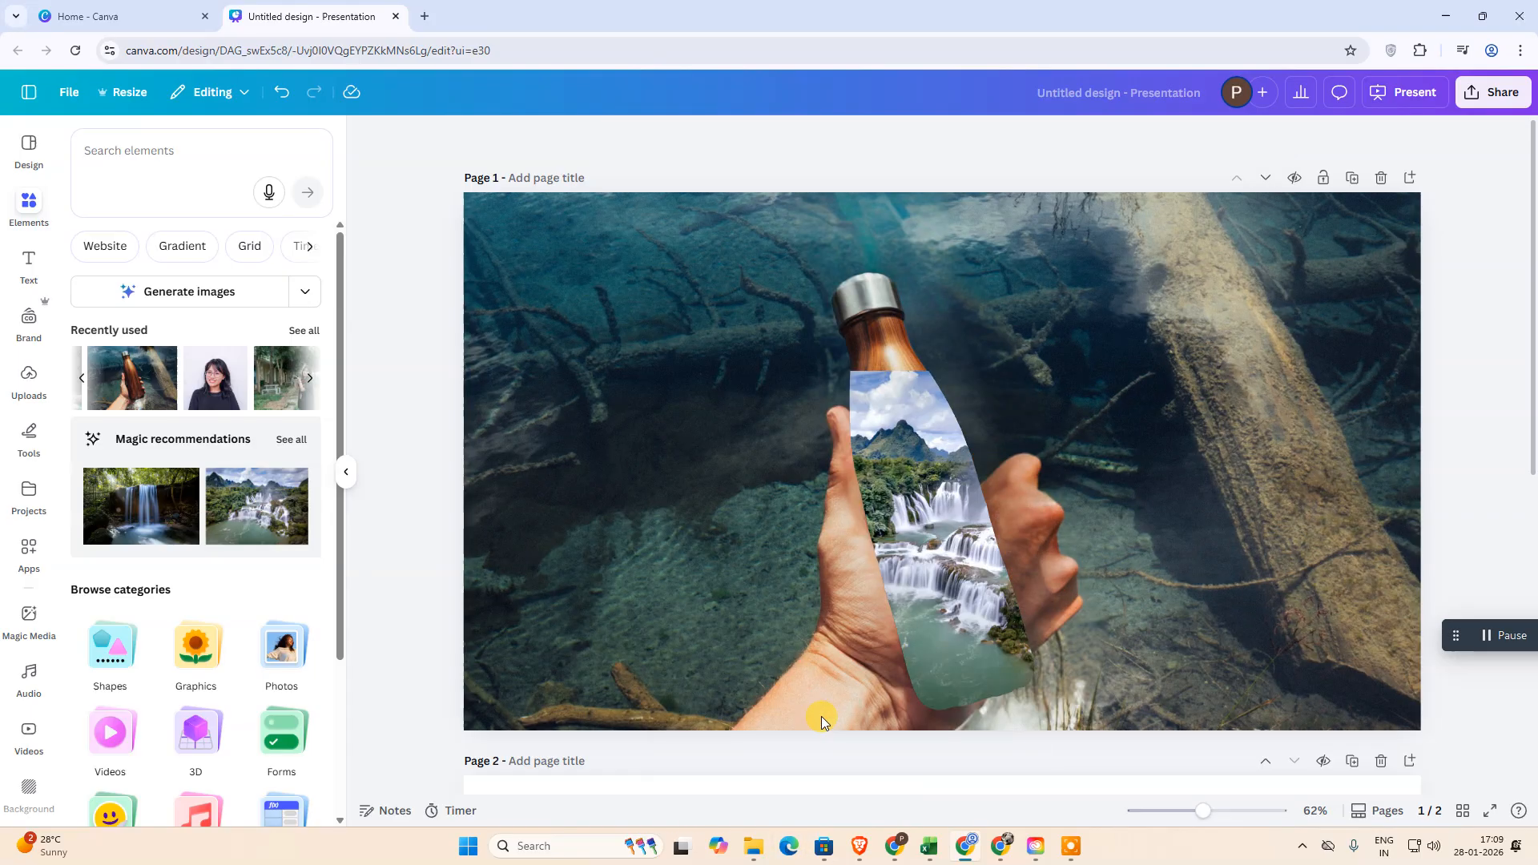
drag(947, 524, 954, 513)
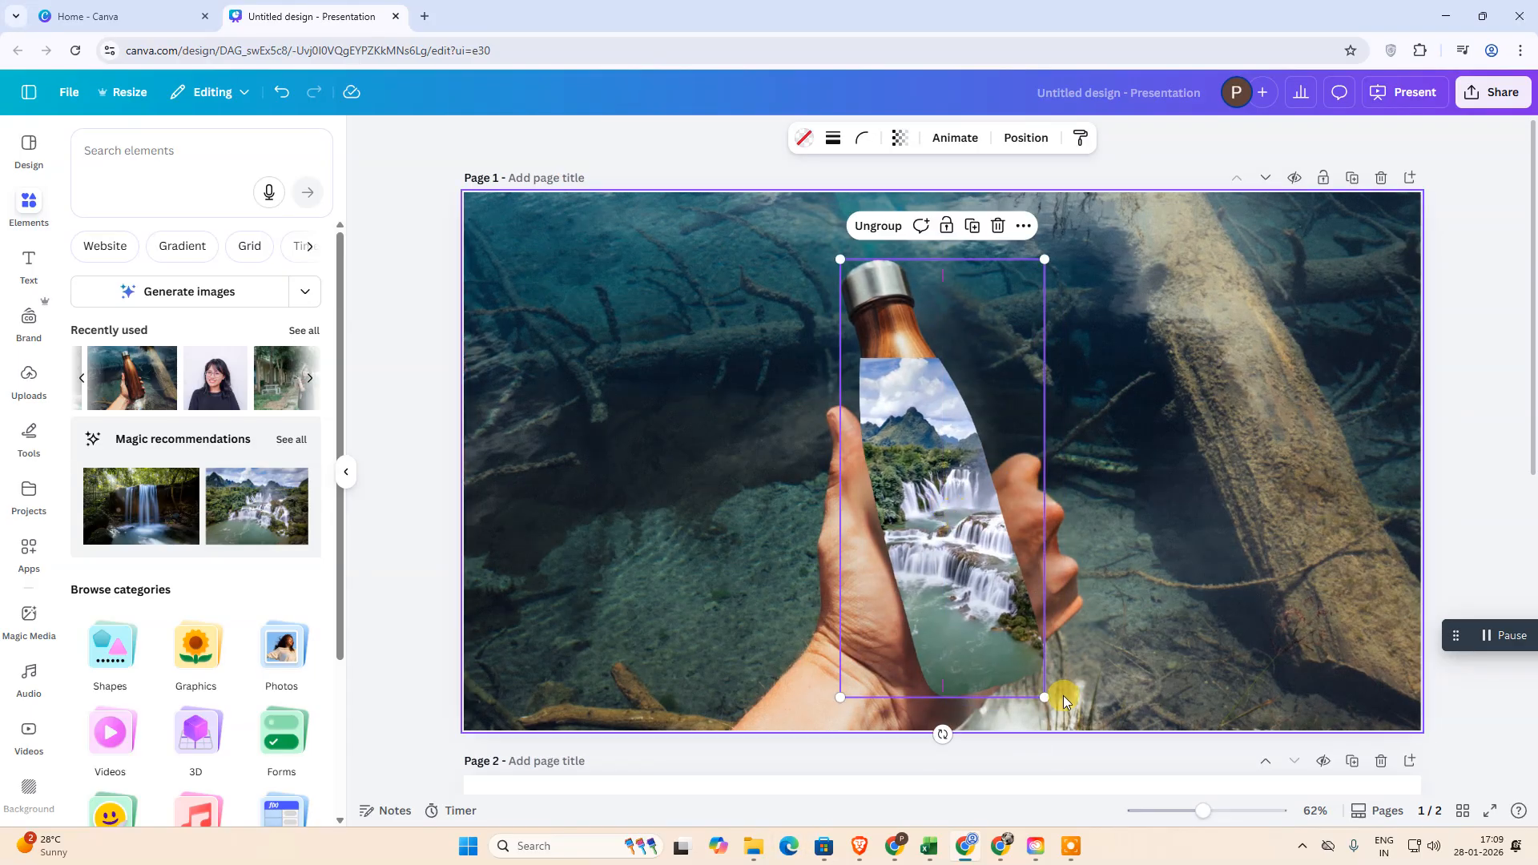
drag(1044, 697, 1061, 735)
- Open the design's download settings and choose JPG as the file type
click(1491, 92)
click(1238, 415)
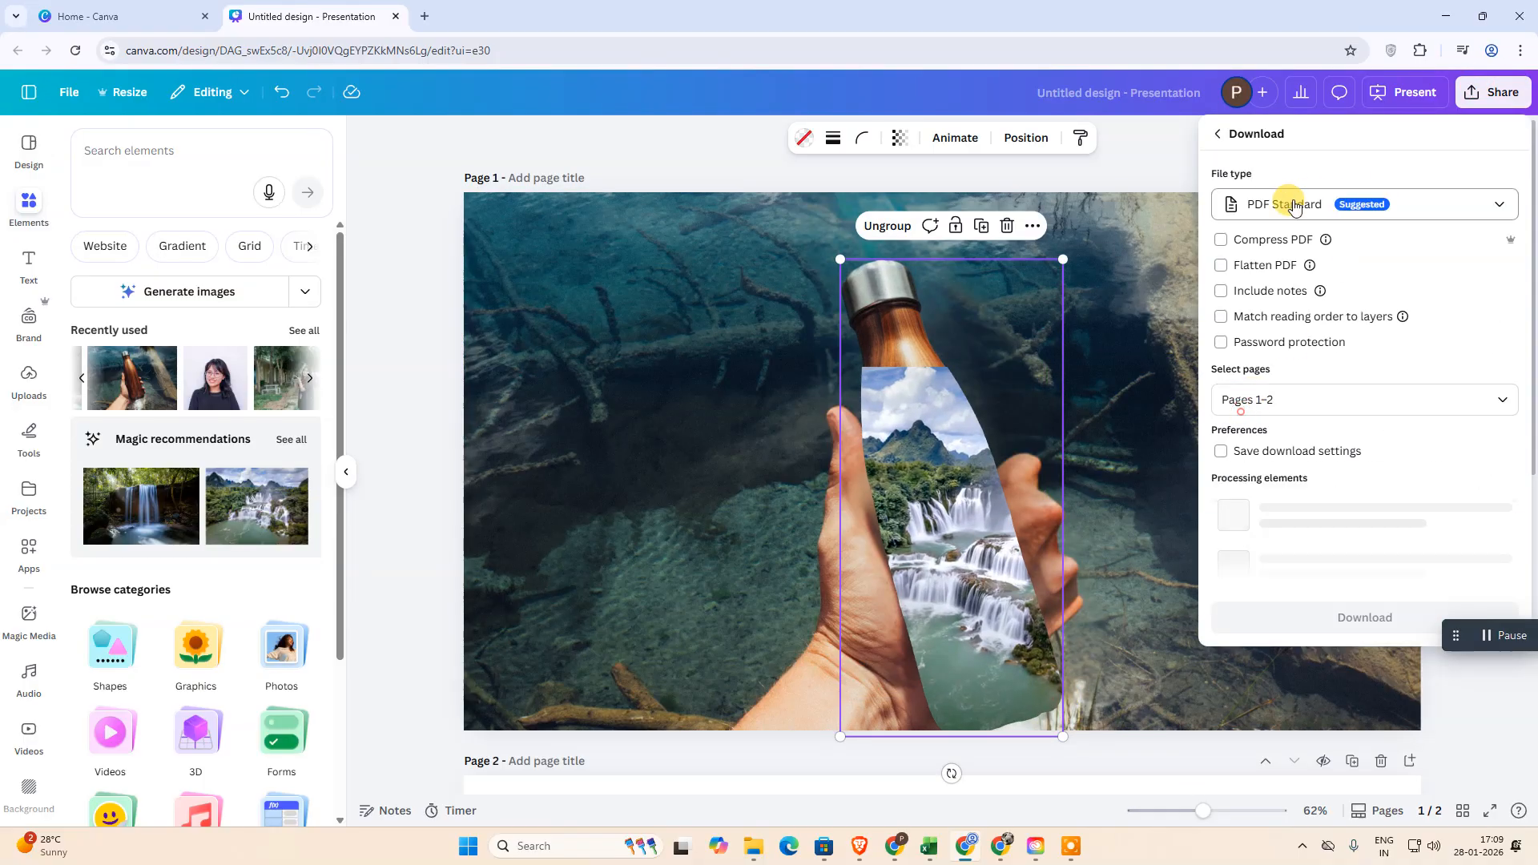
click(1295, 206)
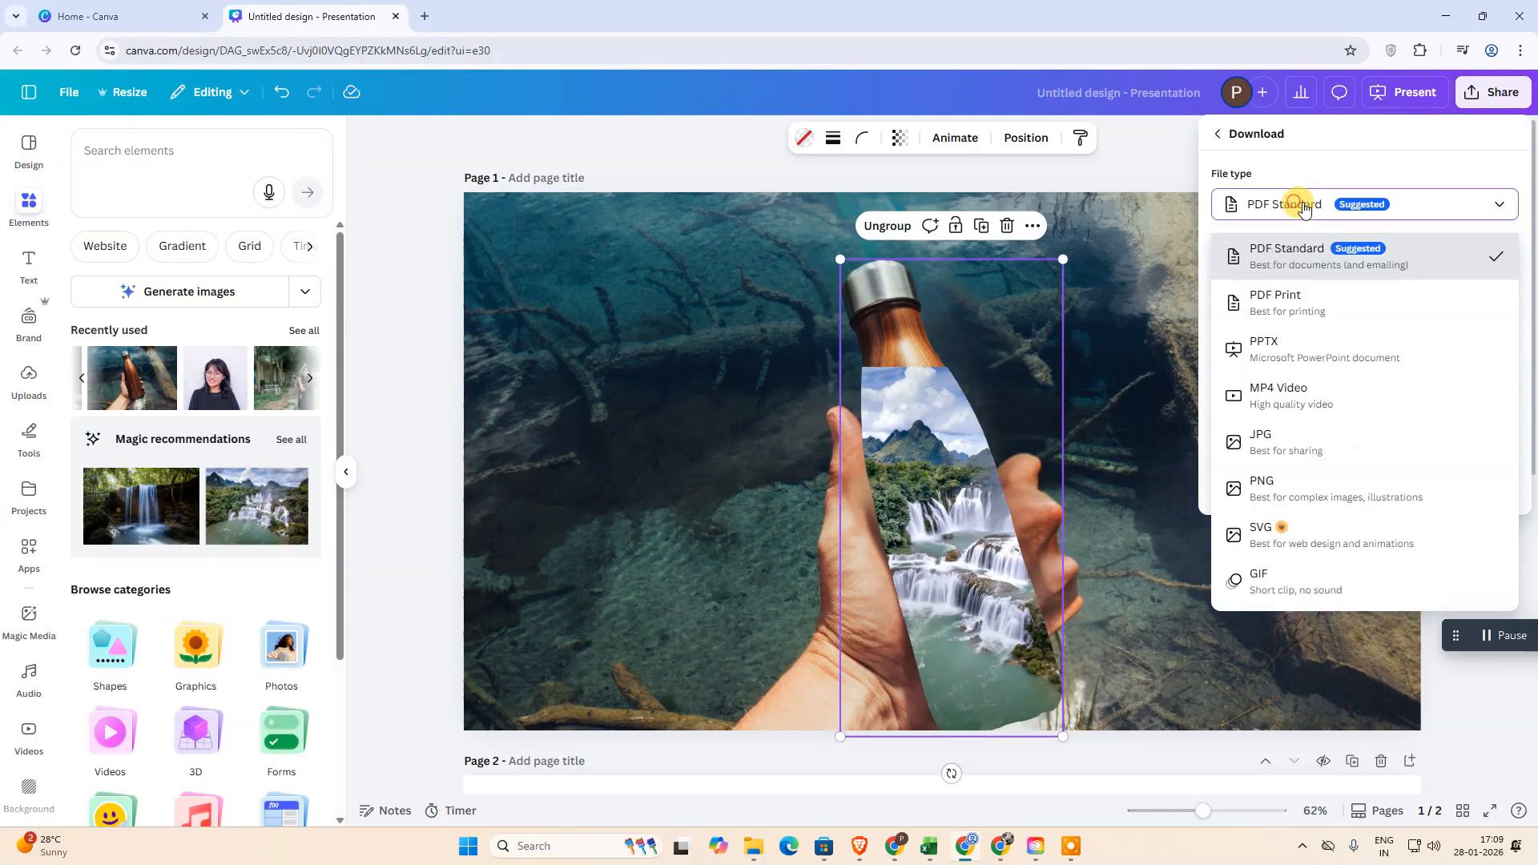
click(1312, 441)
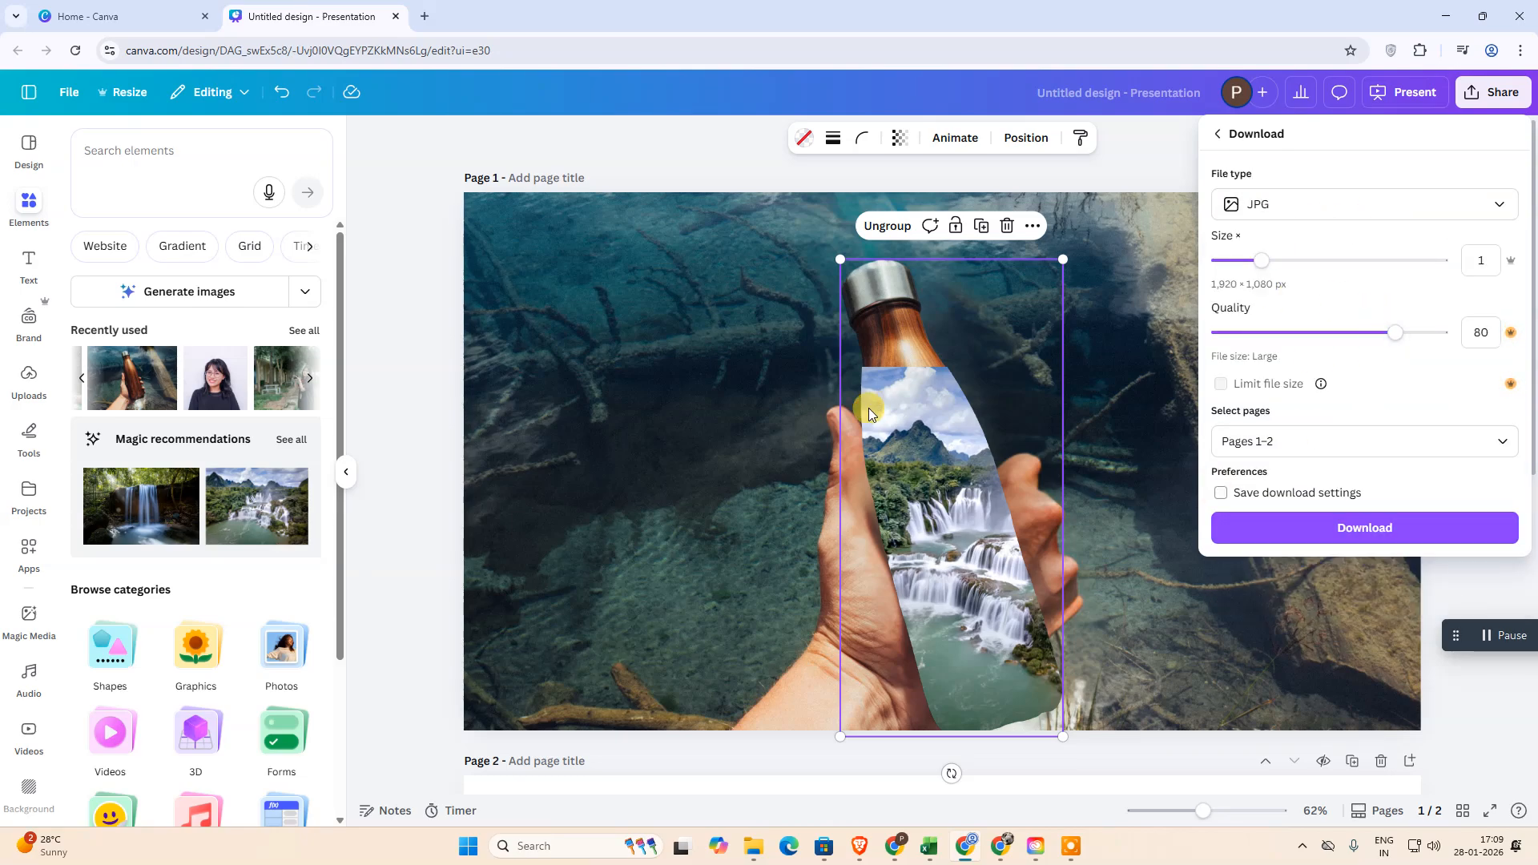